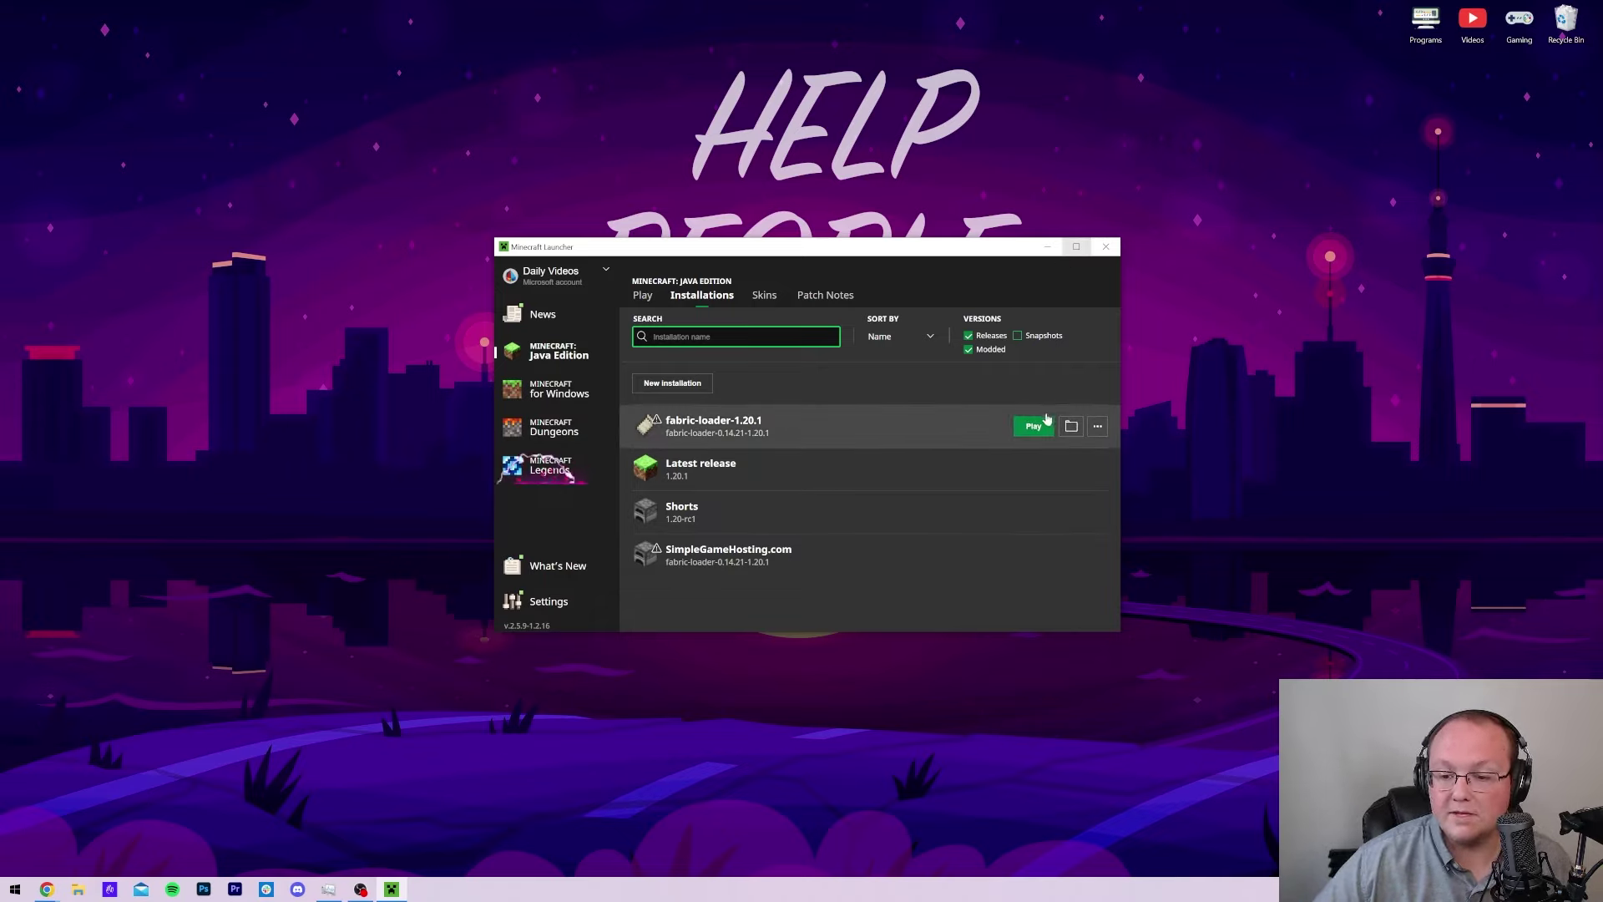
# Step: Launch the fabric-loader-1.20.1 installation and accept the modded-installation warning
pyautogui.click(1033, 555)
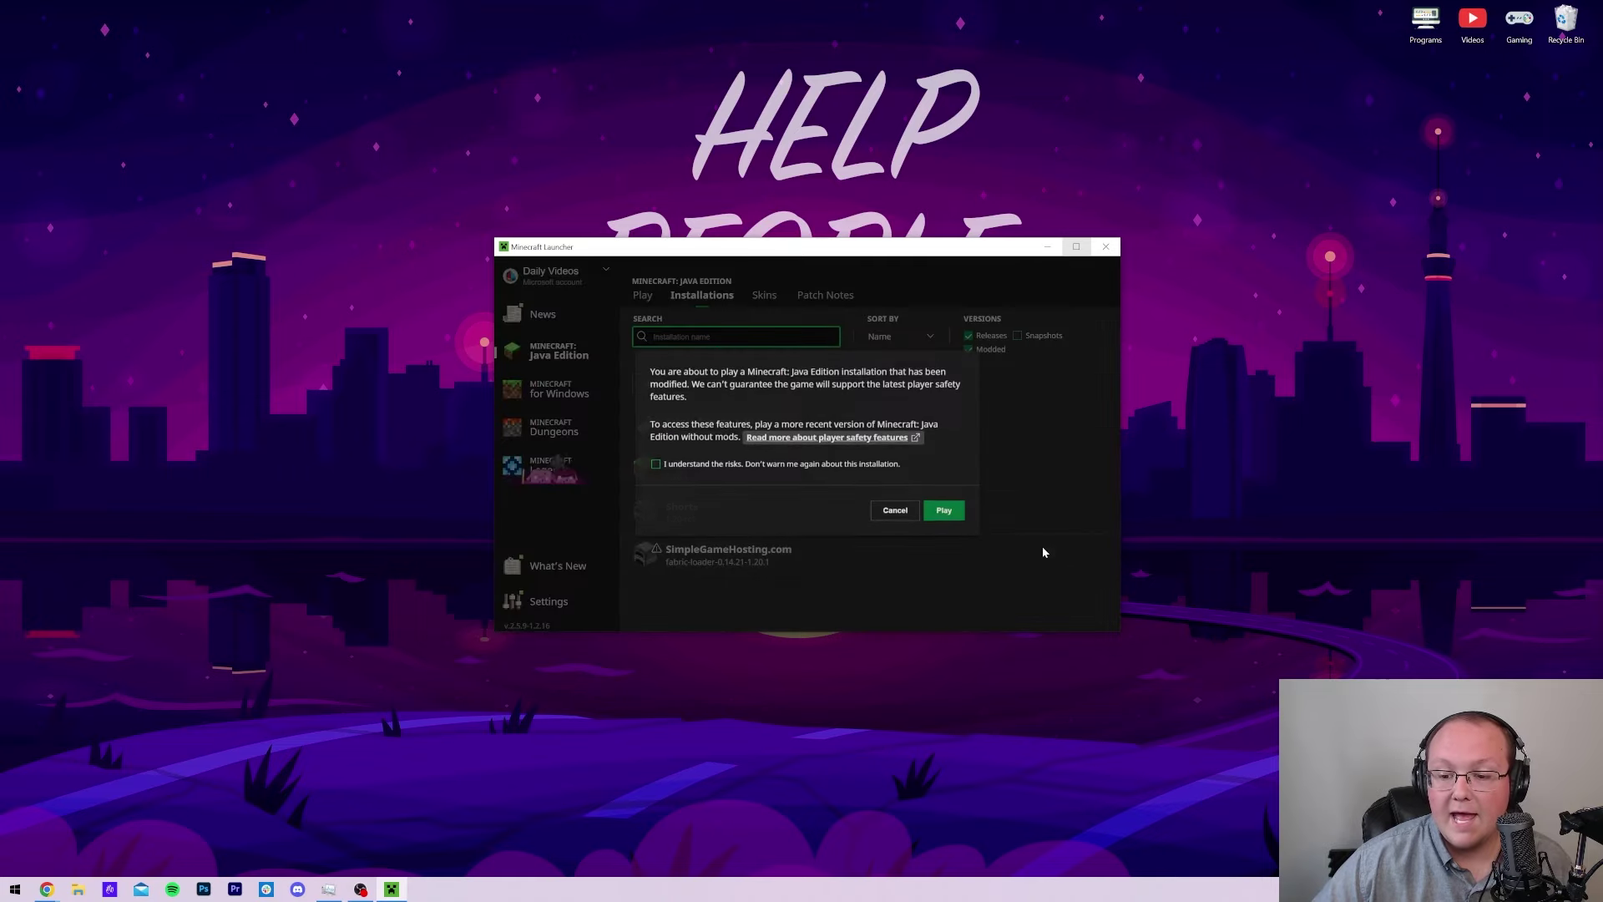
pyautogui.click(939, 510)
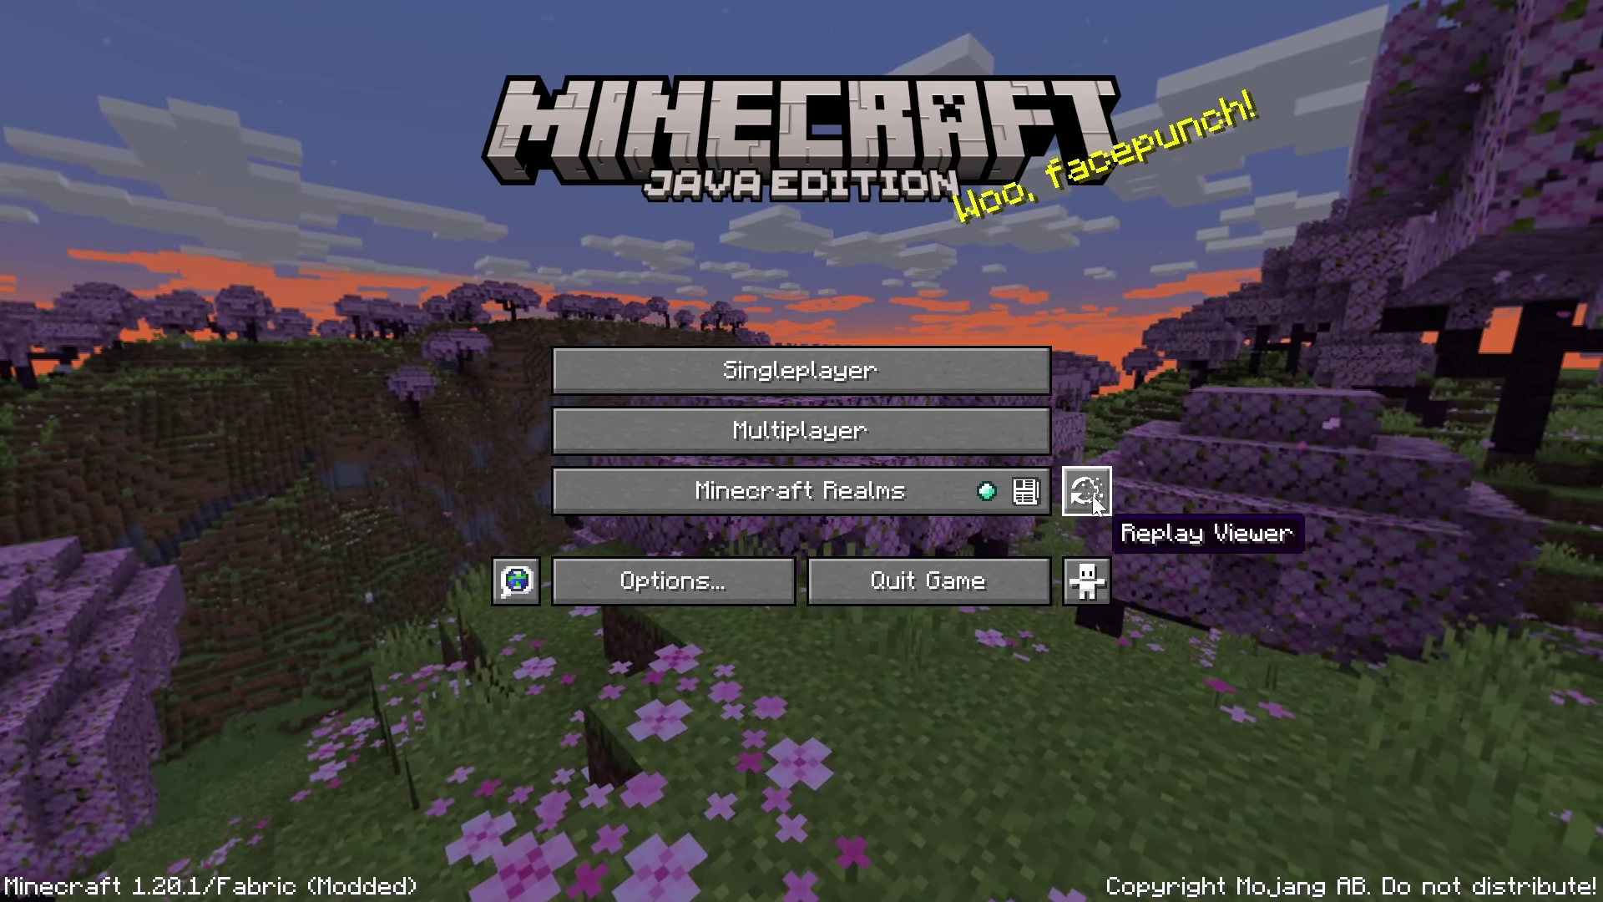
# Step: Check the empty Replay Viewer list, then join the listed multiplayer server past the caution screen
pyautogui.click(1093, 496)
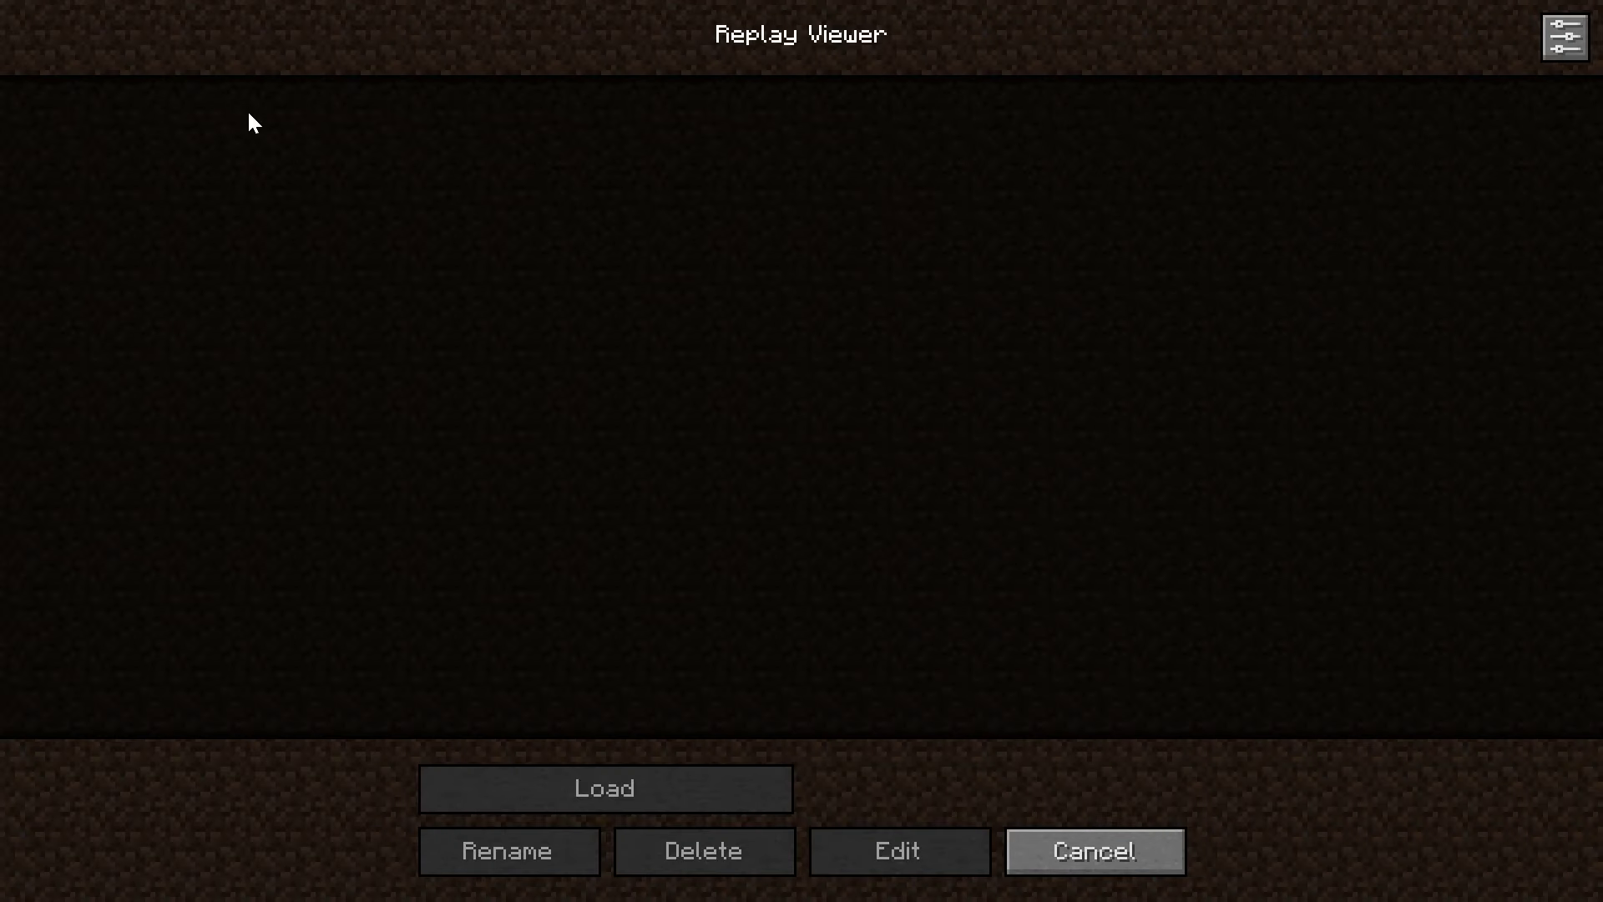
pyautogui.click(1124, 839)
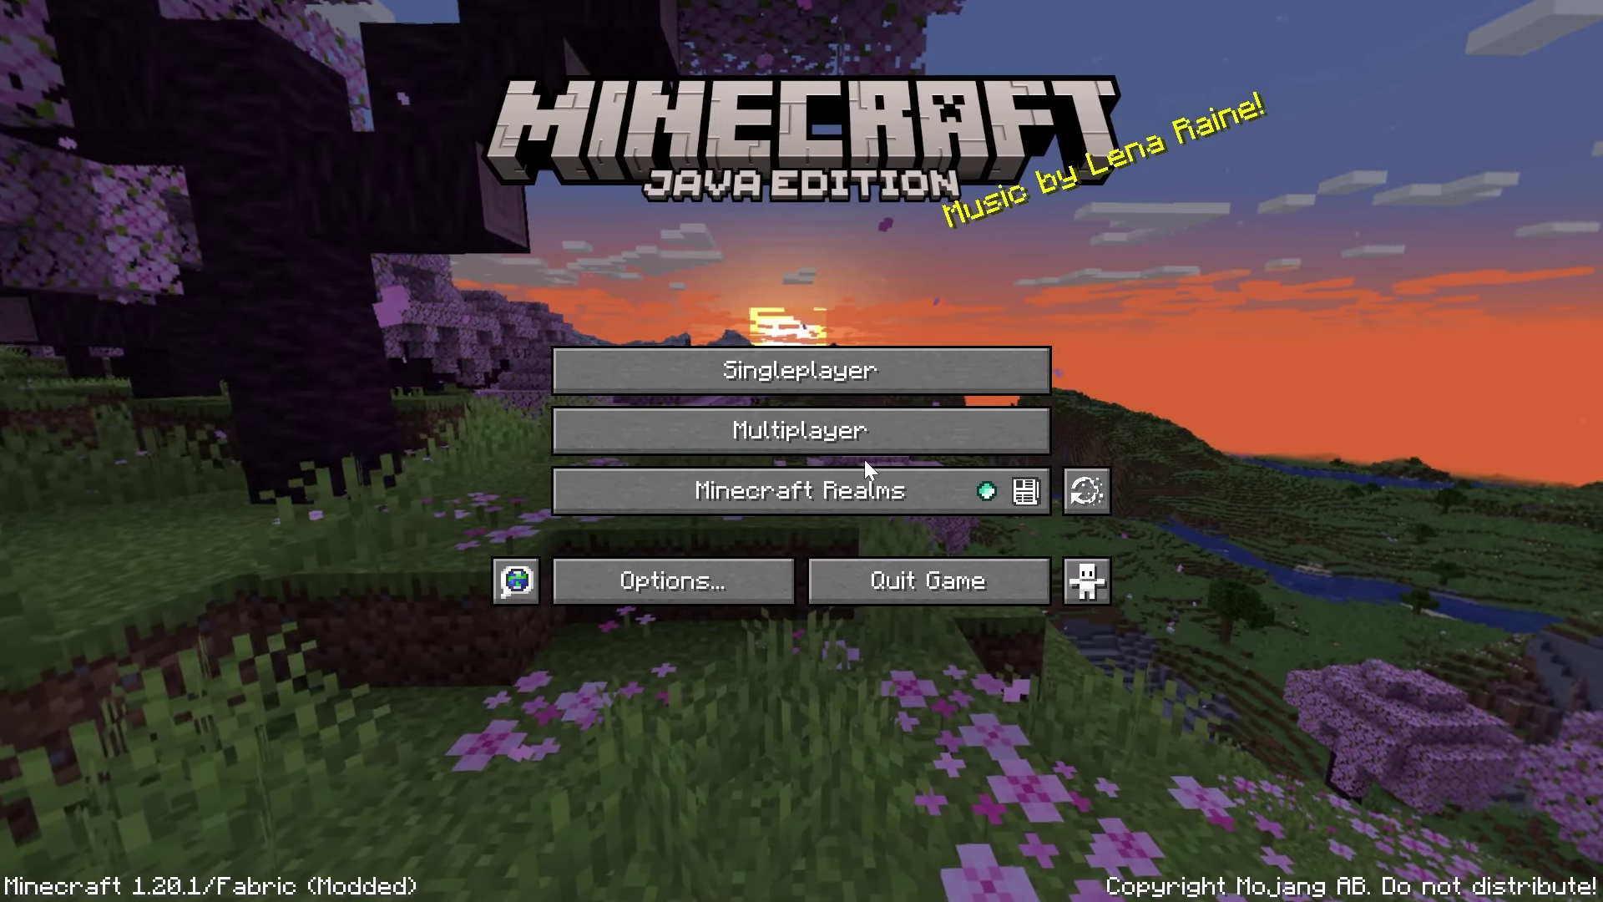
pyautogui.click(860, 447)
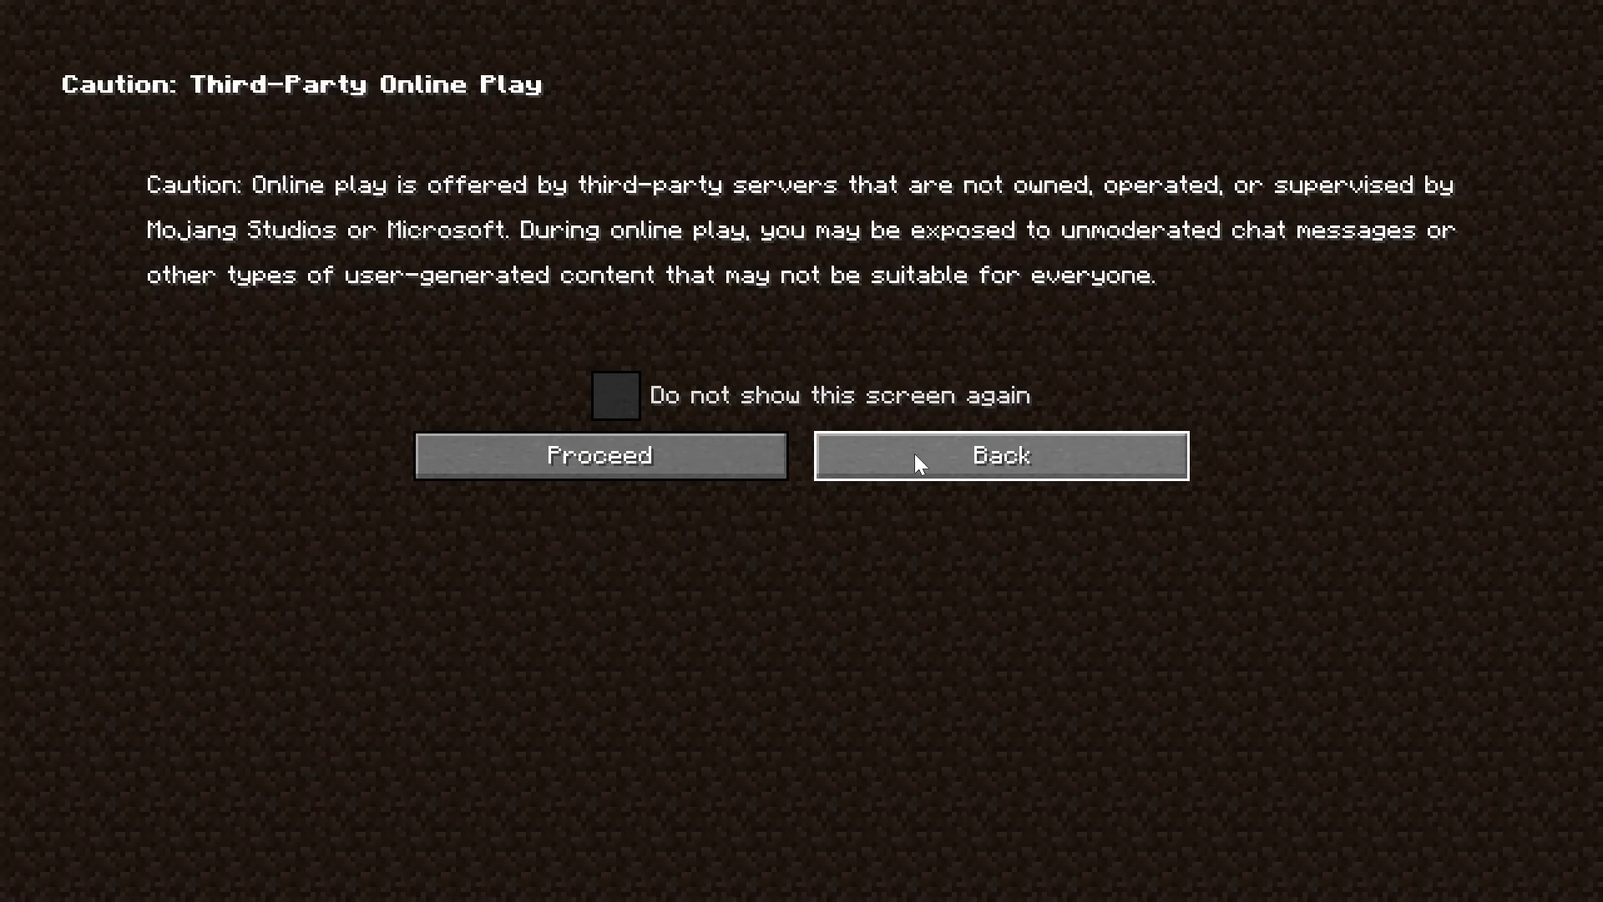
pyautogui.click(751, 440)
pyautogui.doubleClick(651, 159)
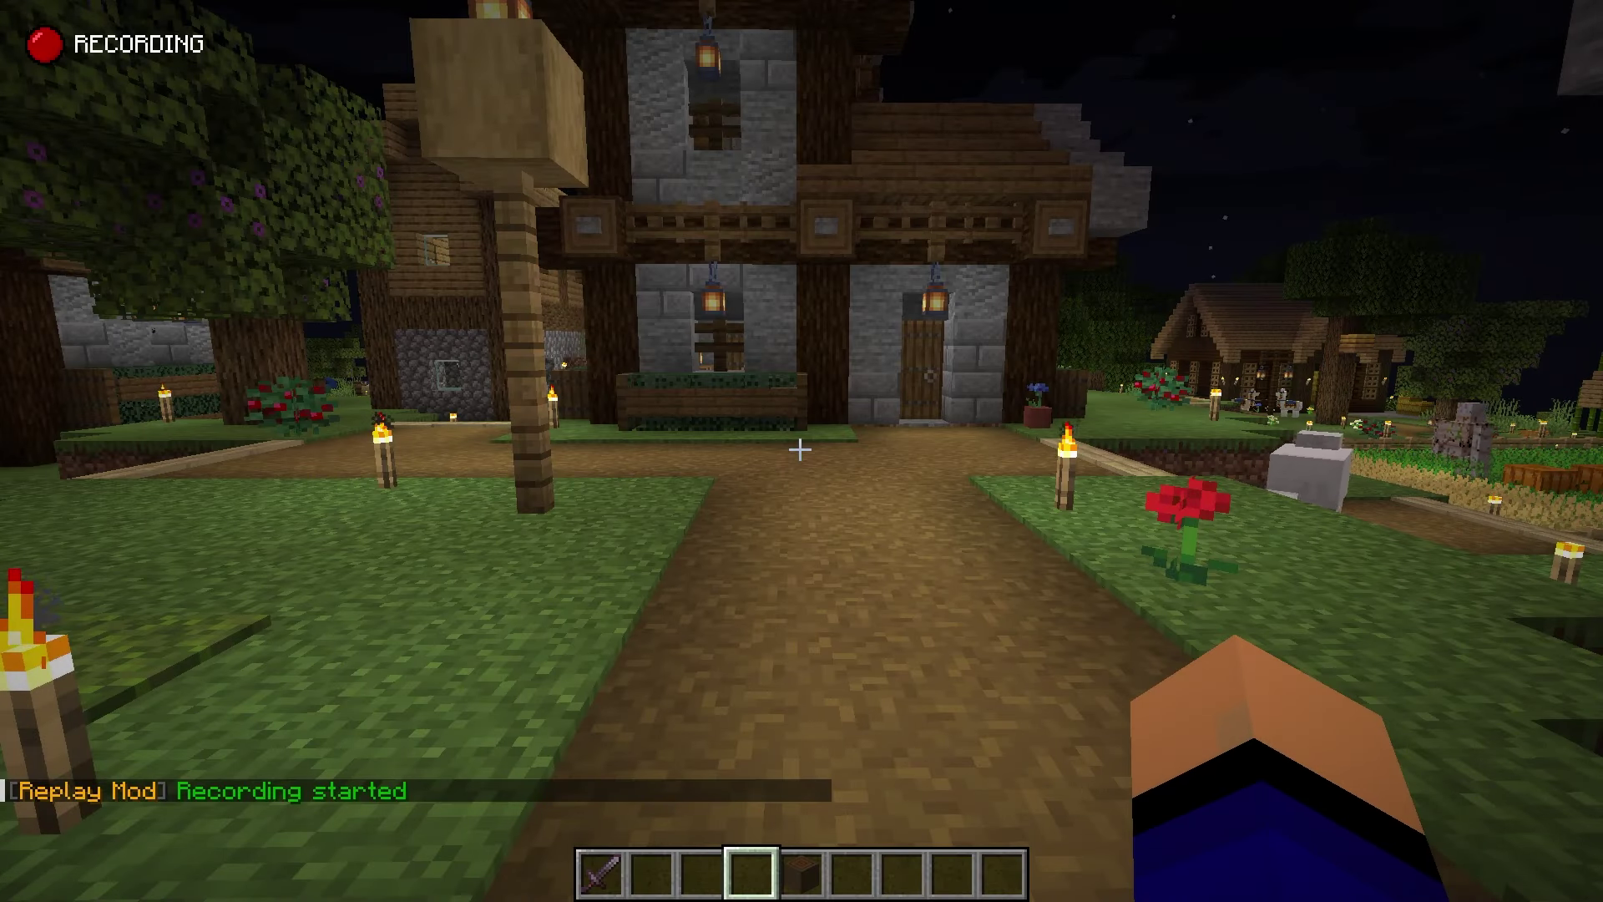
# Step: Walk toward the flower, then stop, restart and pause the recording from the game menu
pyautogui.press('t')
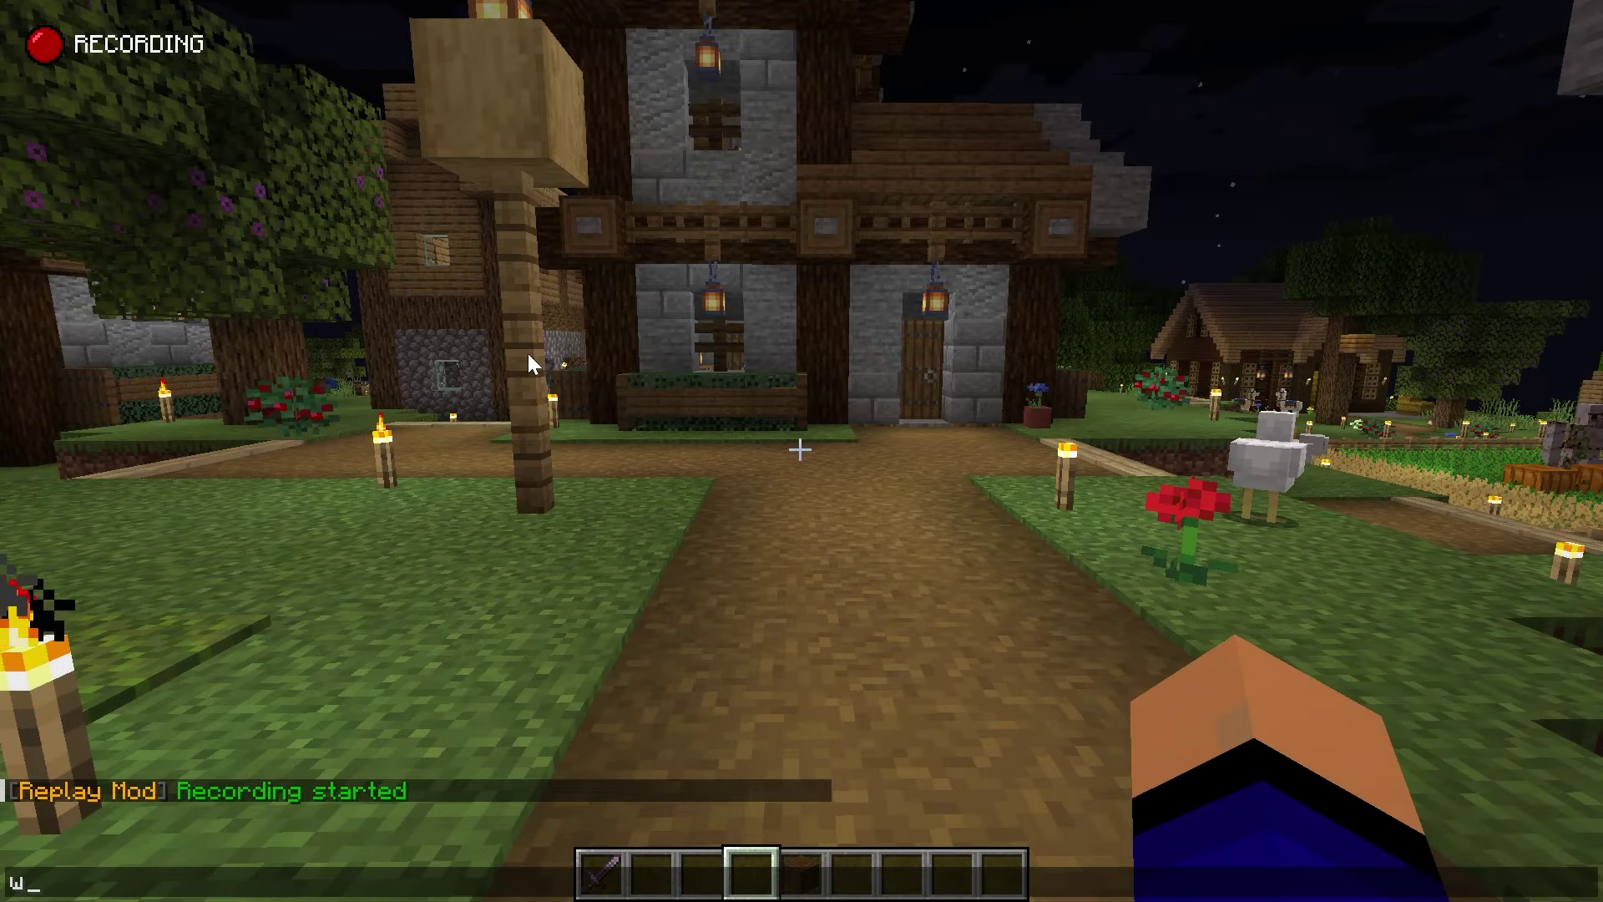
pyautogui.press('Escape')
pyautogui.press('w')
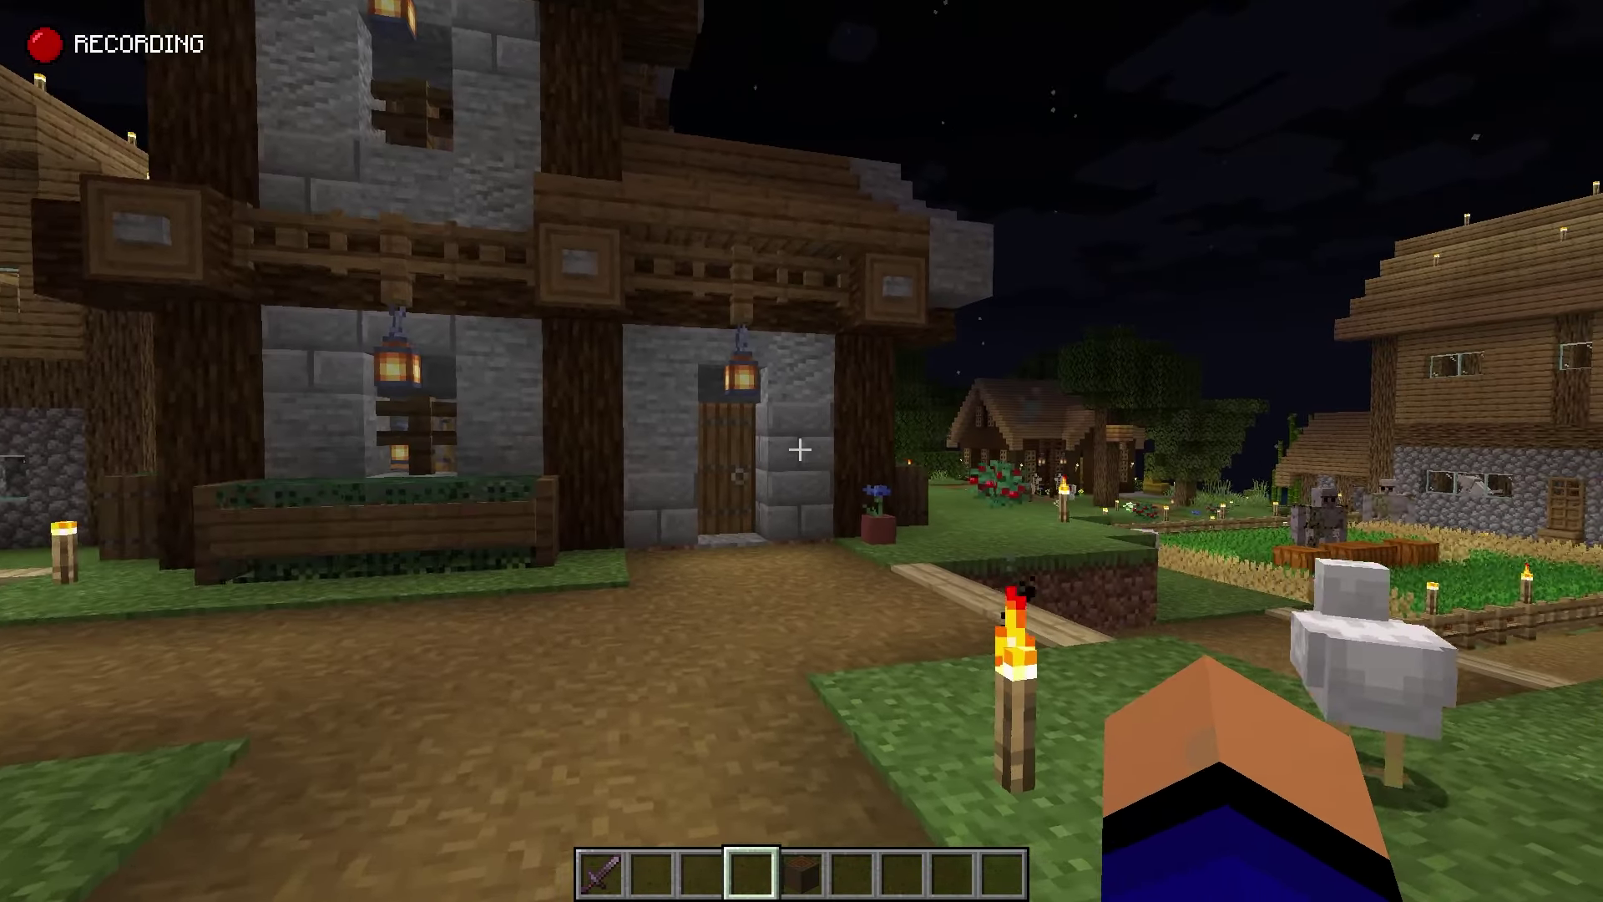
pyautogui.press('Escape')
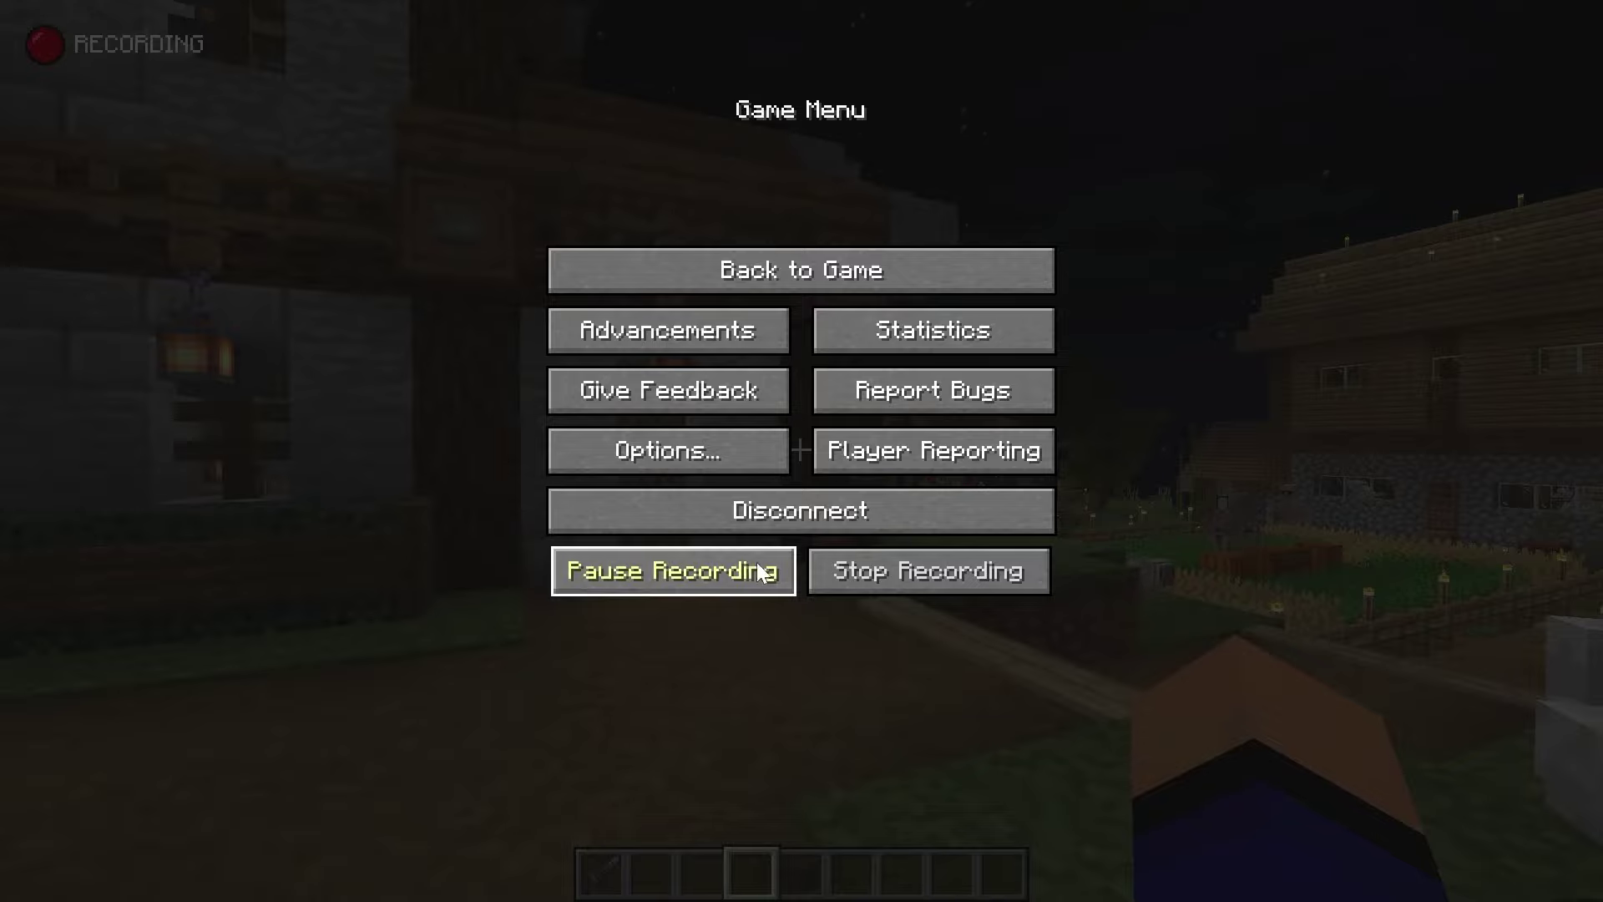
pyautogui.click(870, 569)
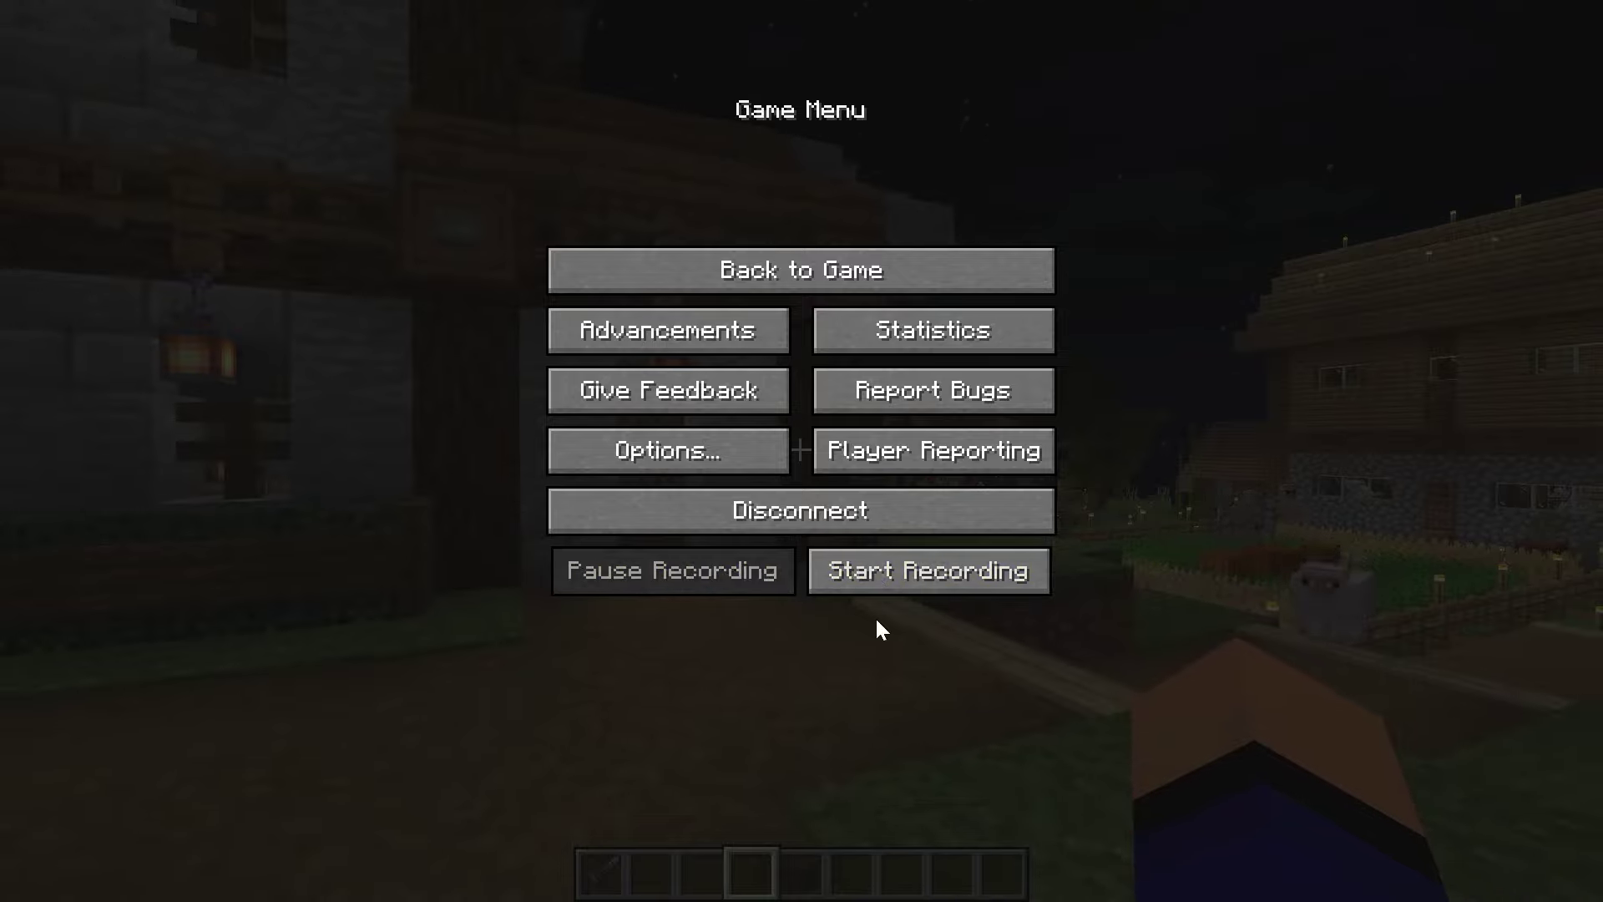
pyautogui.click(868, 578)
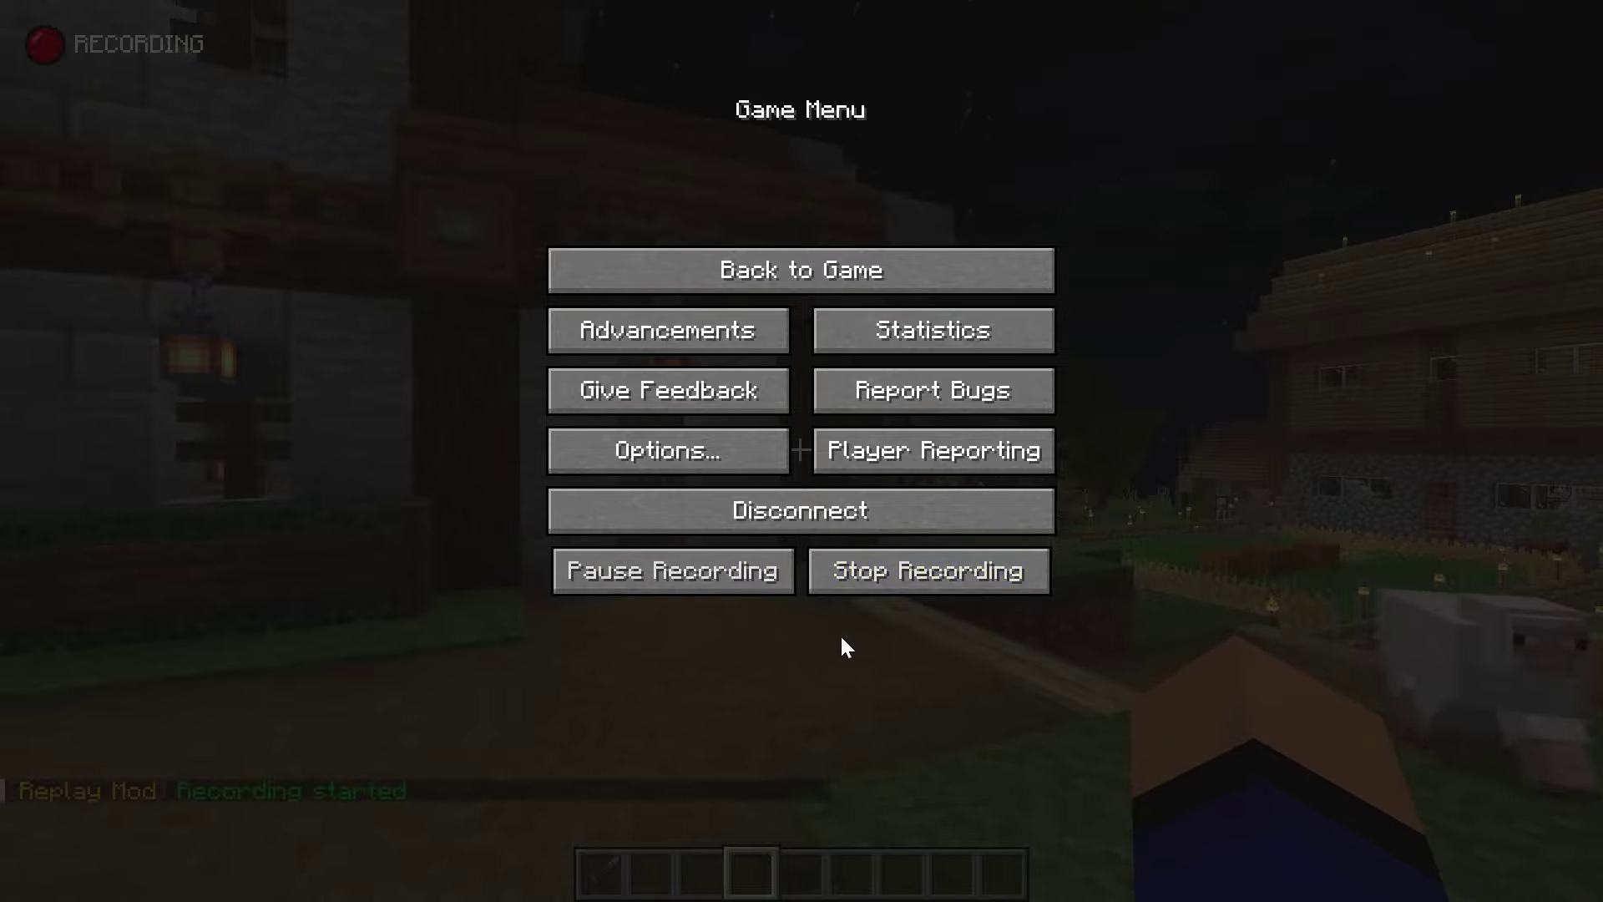
pyautogui.click(638, 576)
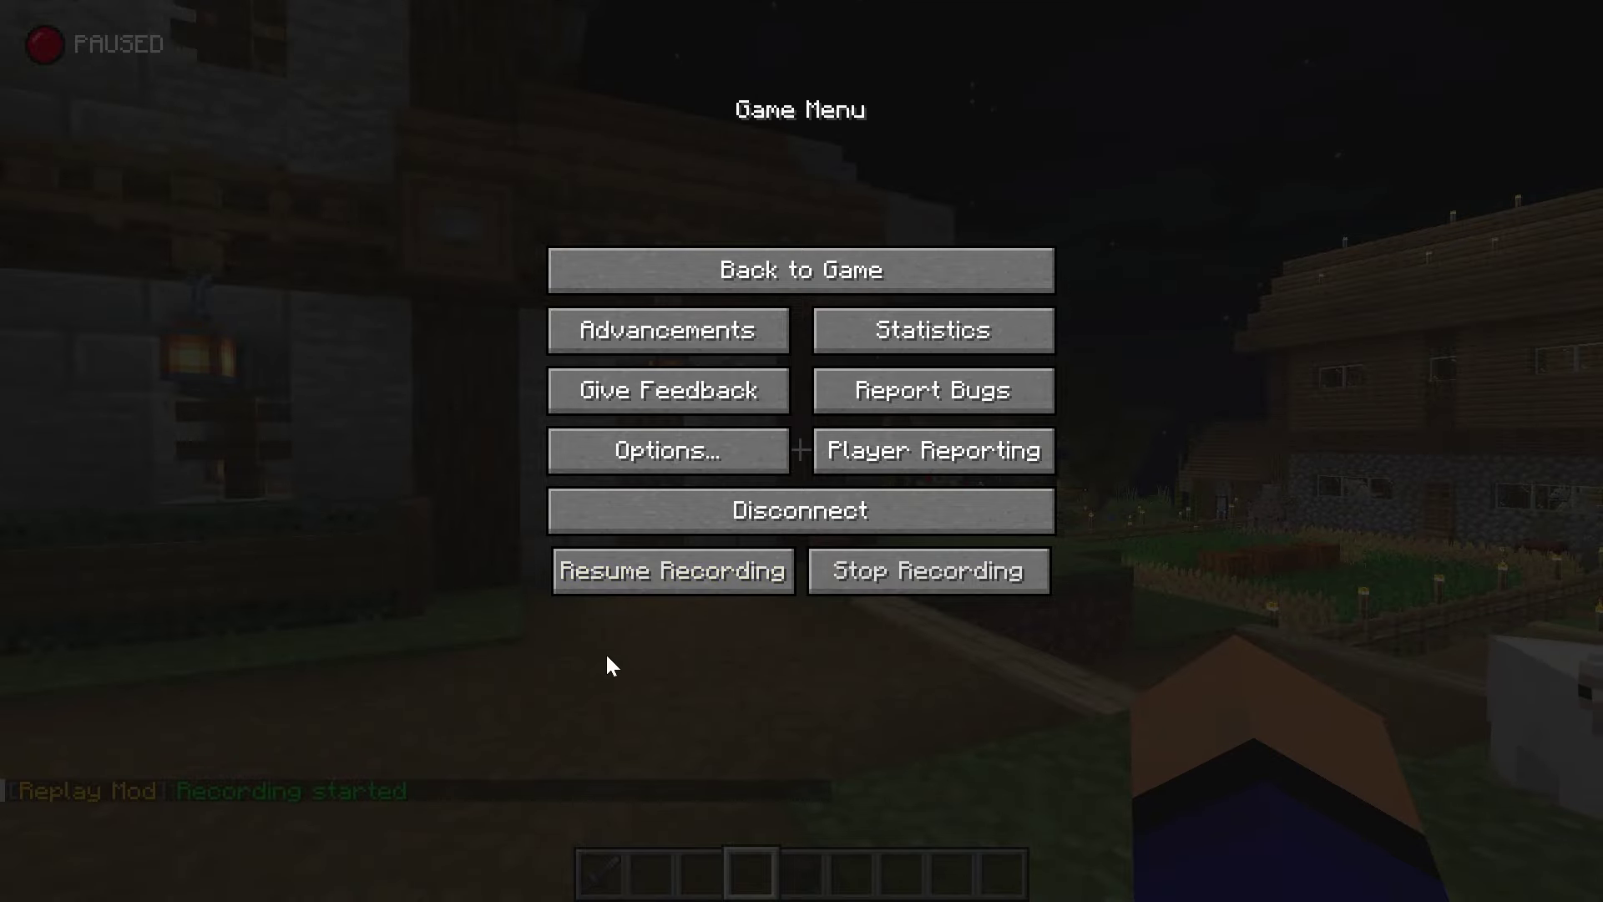
pyautogui.press('Escape')
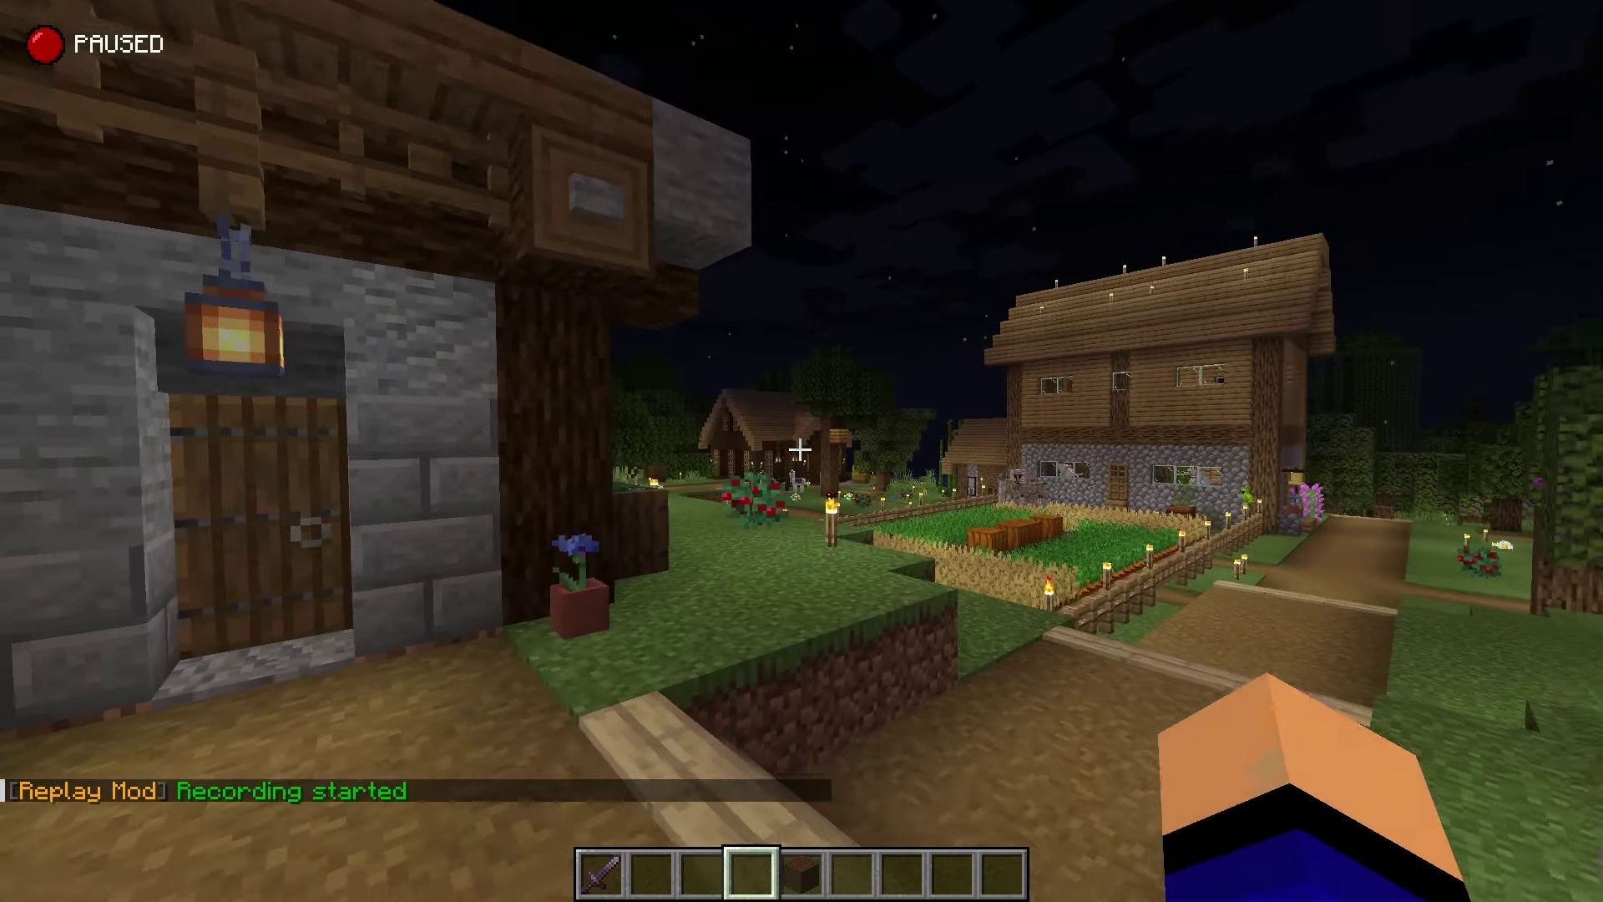
# Step: Walk around the village while paused, then resume the recording
pyautogui.press('w')
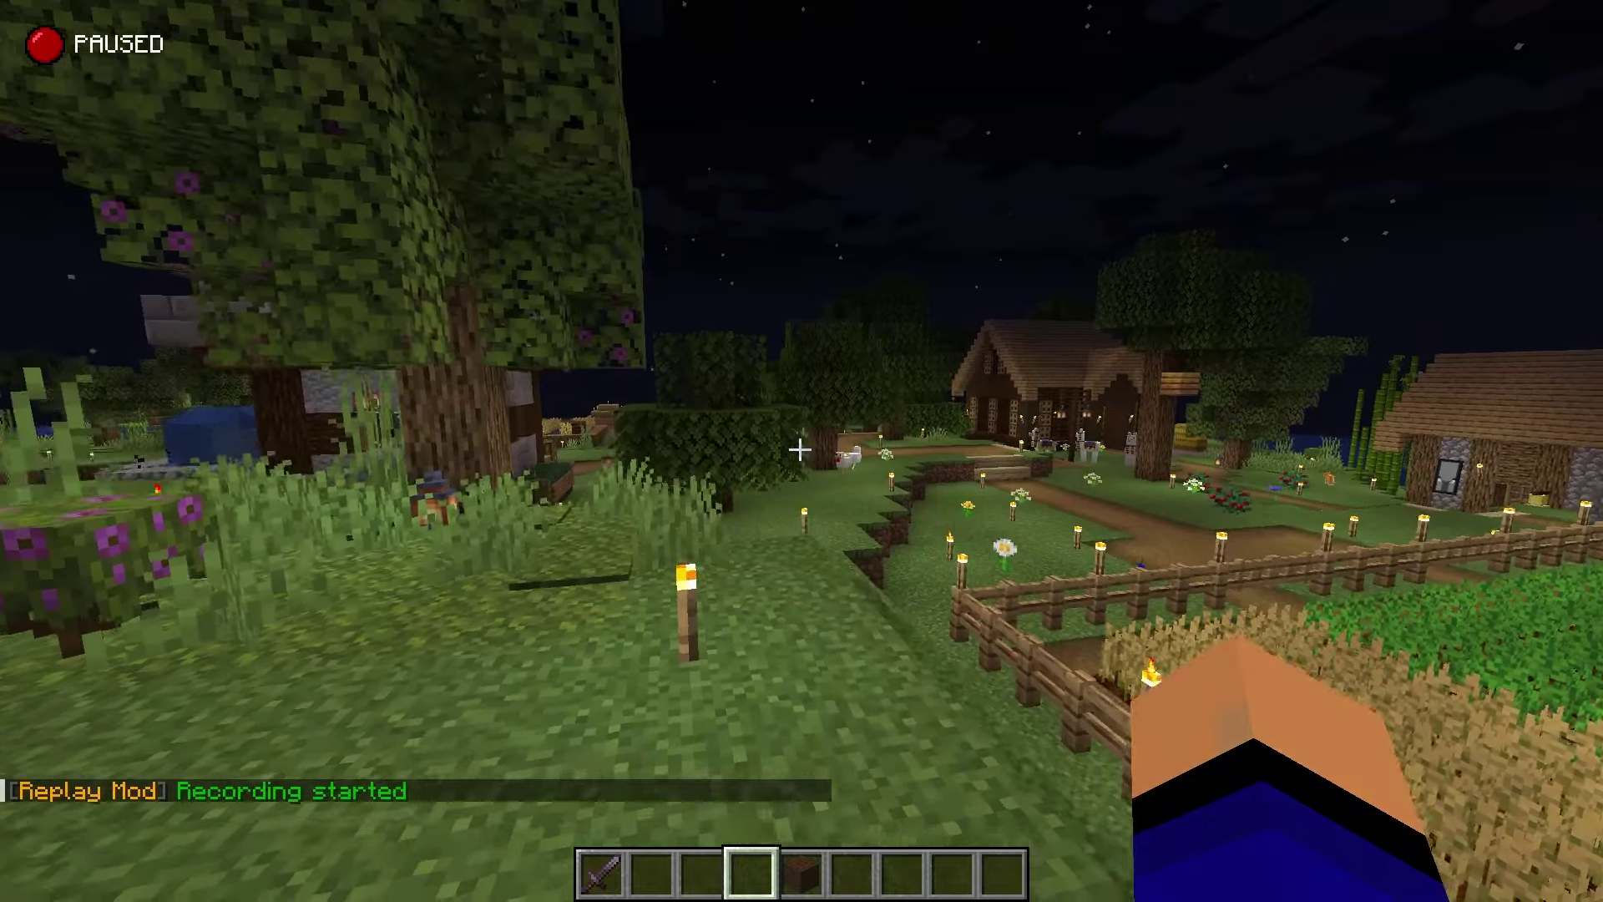
pyautogui.press('Escape')
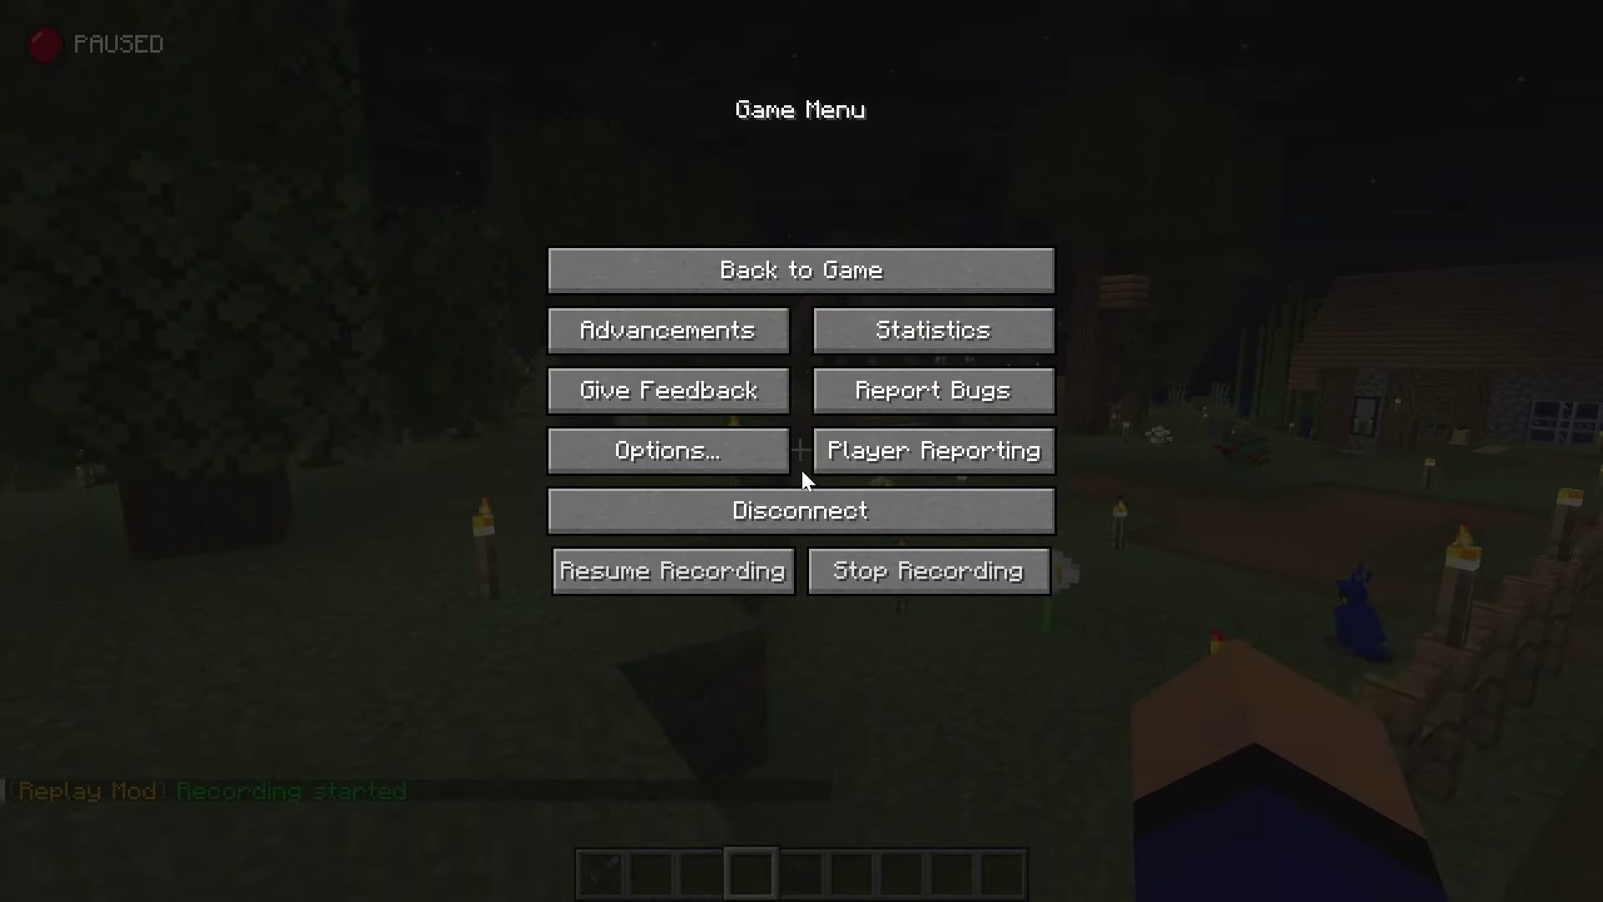
pyautogui.click(708, 570)
pyautogui.press('Escape')
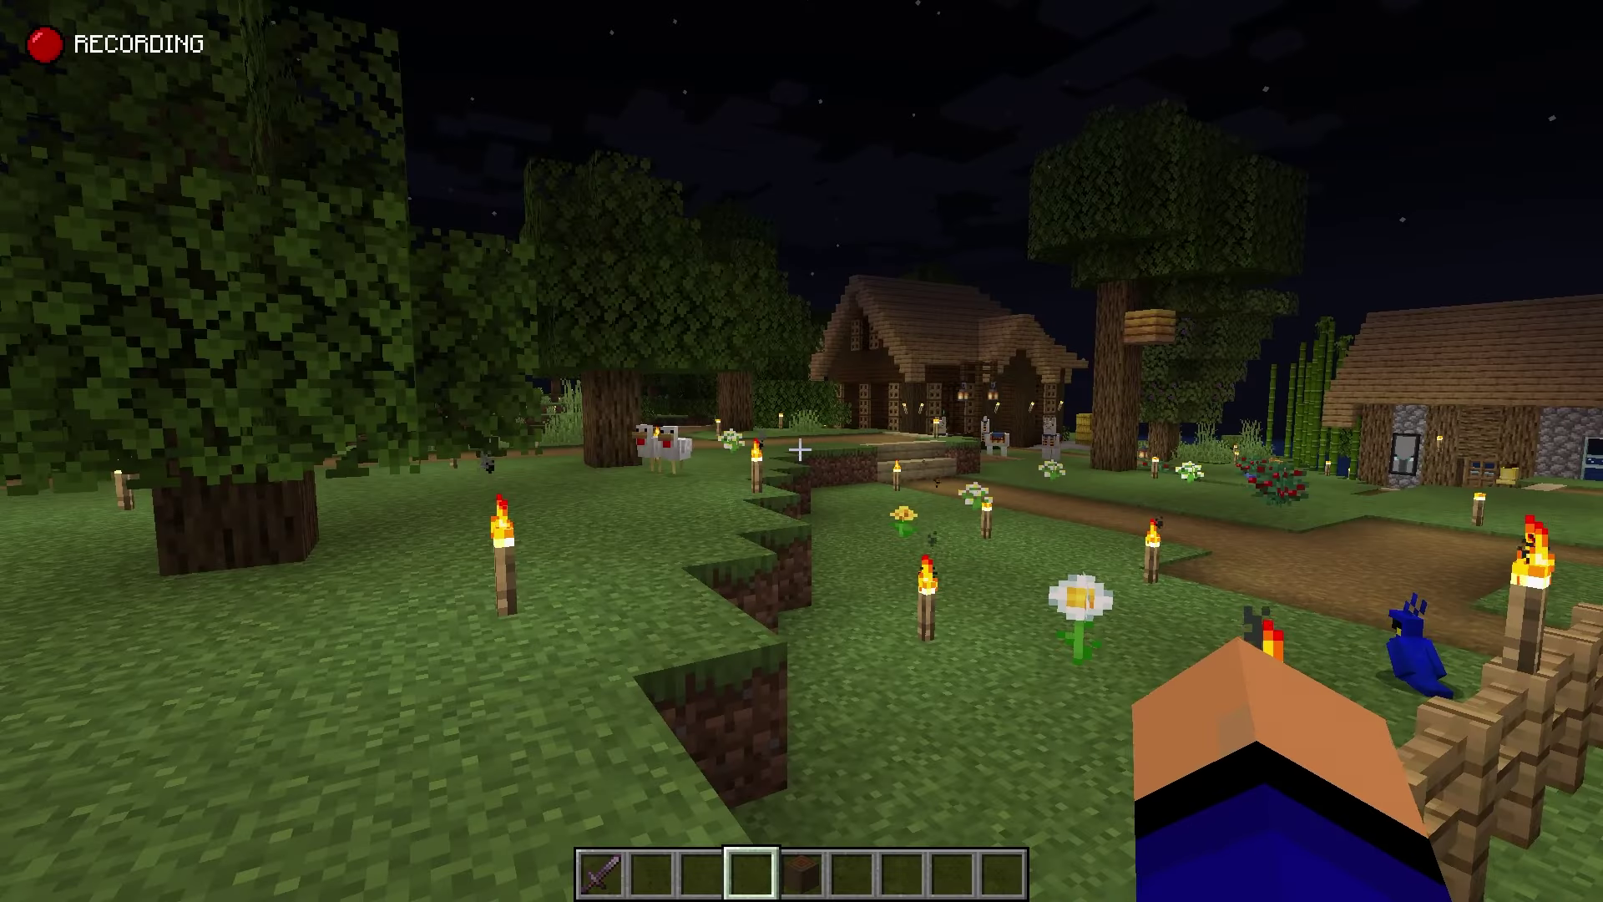
# Step: Walk past the chicken and lantern-lit stone house to the steps, then disconnect to save the replays
pyautogui.press('w')
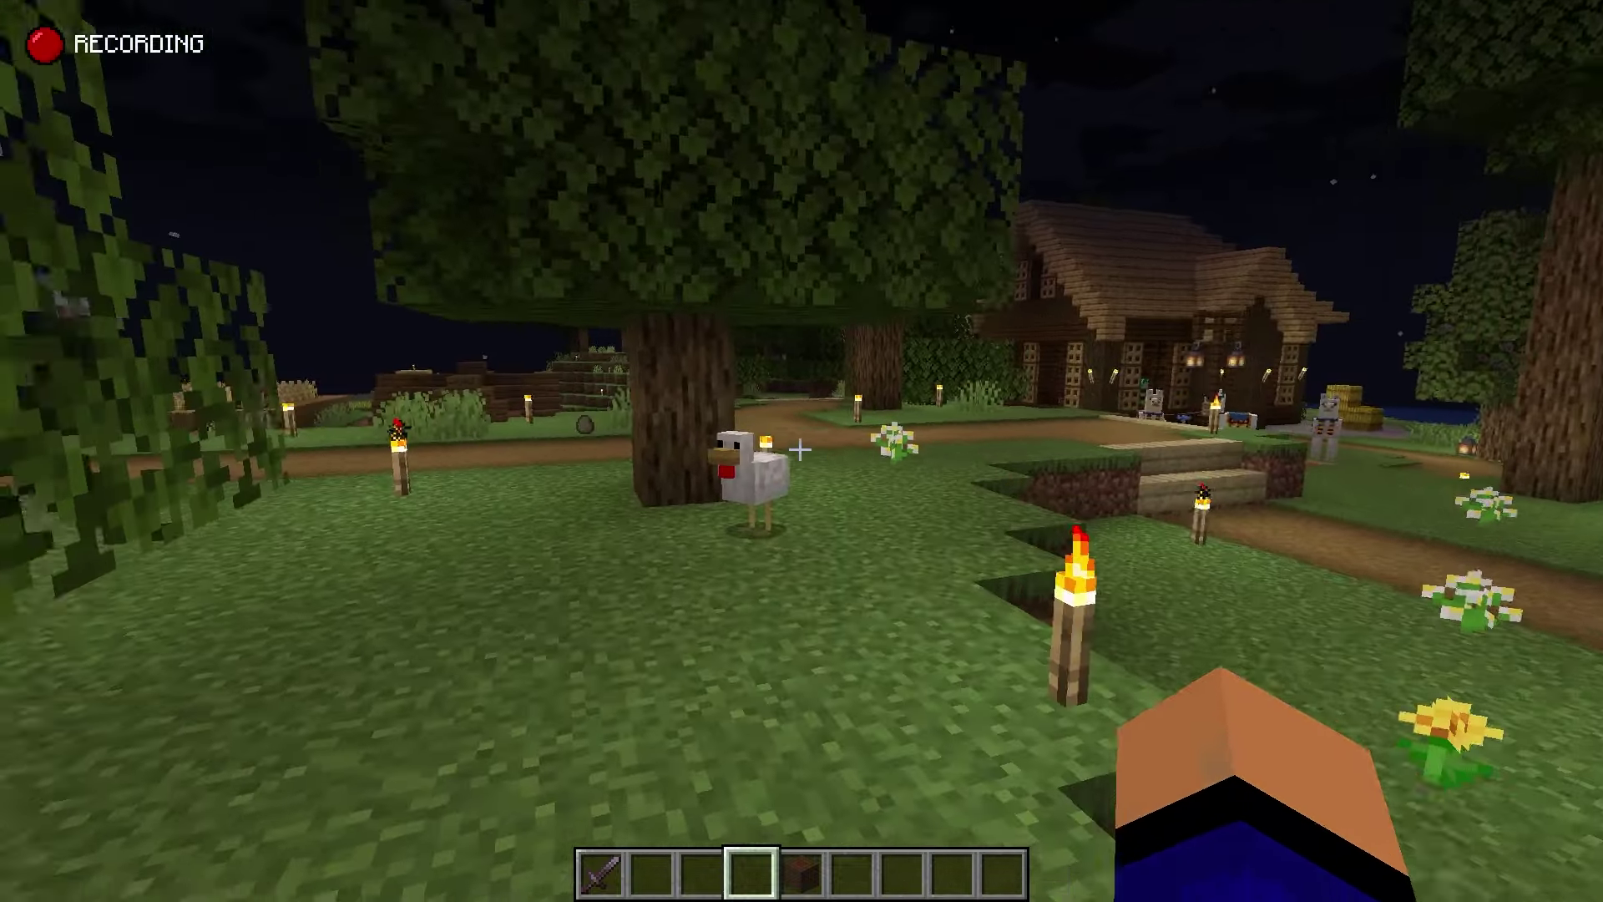
pyautogui.press('w')
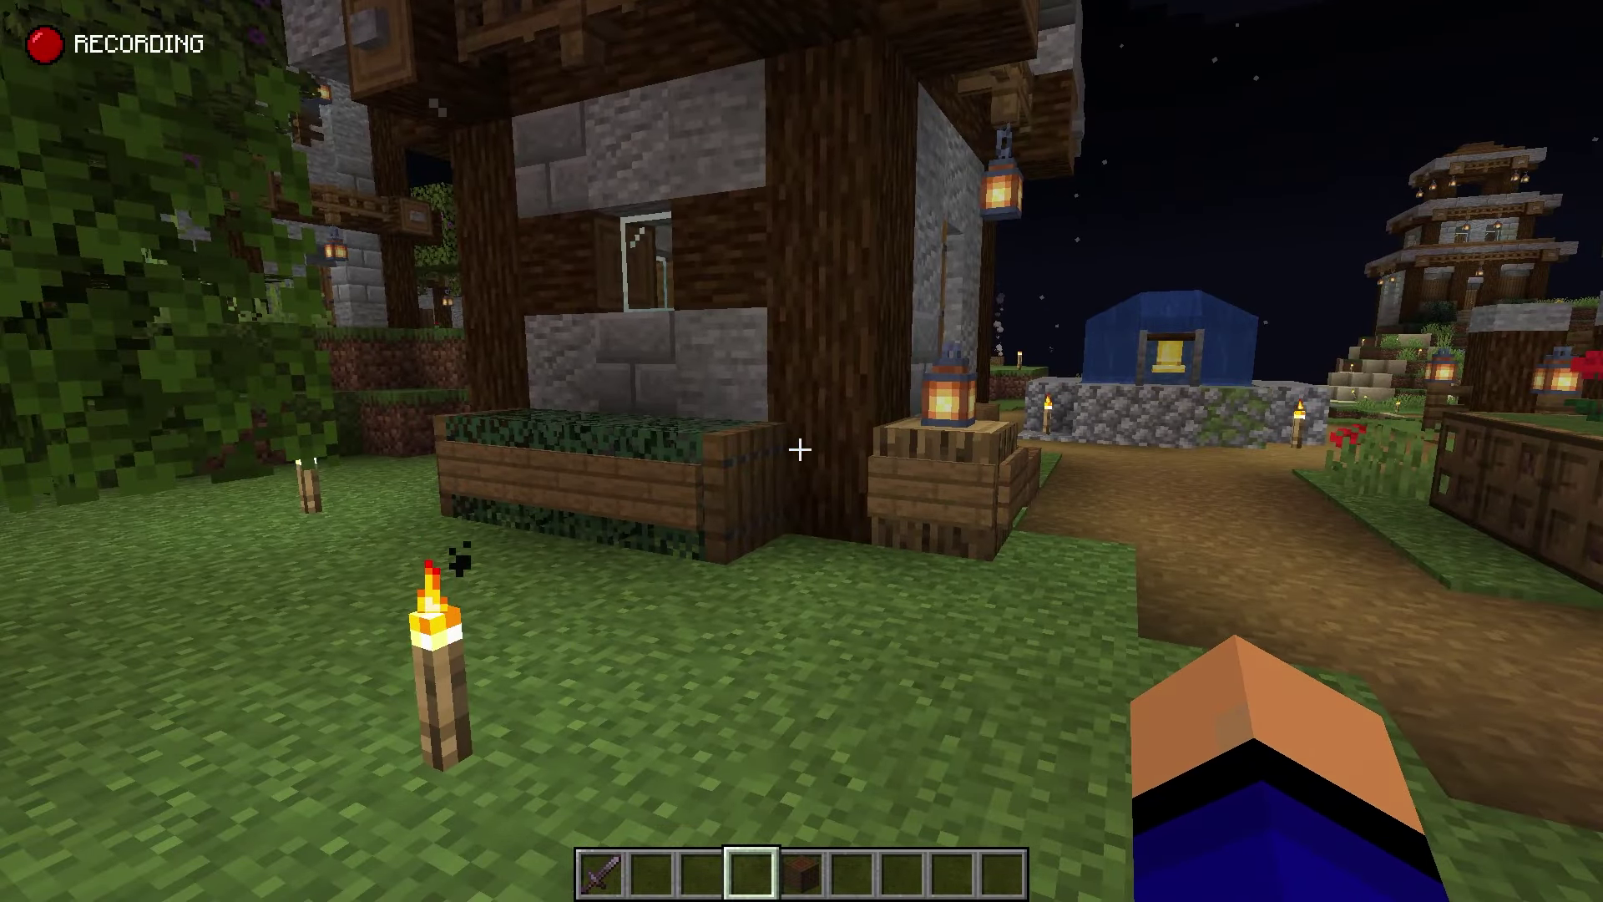
pyautogui.press('s')
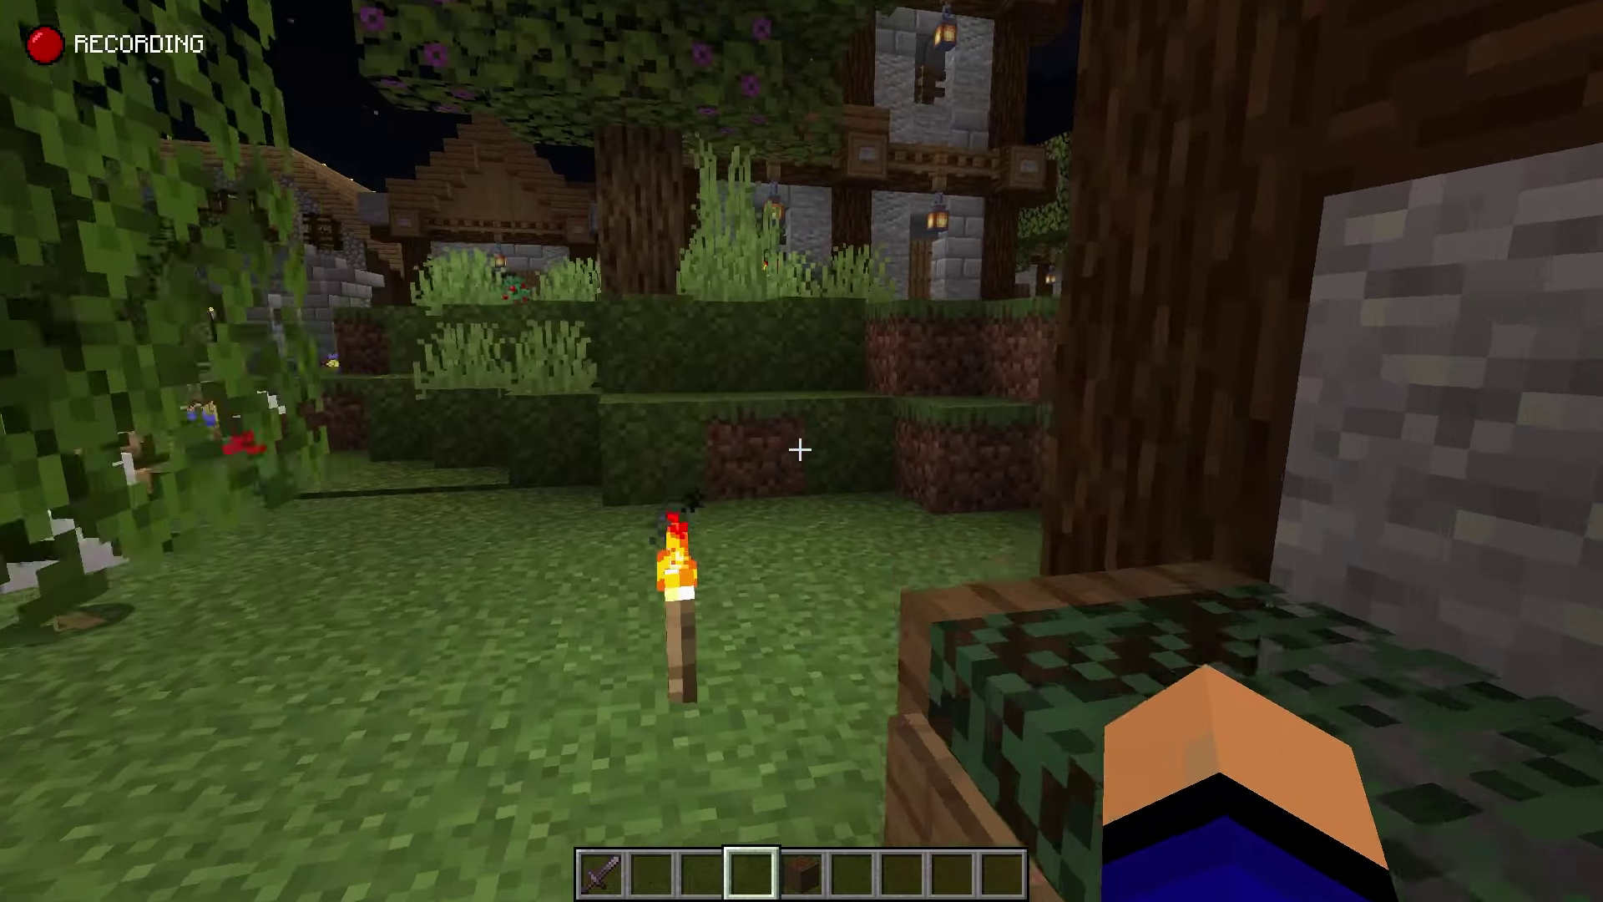
pyautogui.press('w')
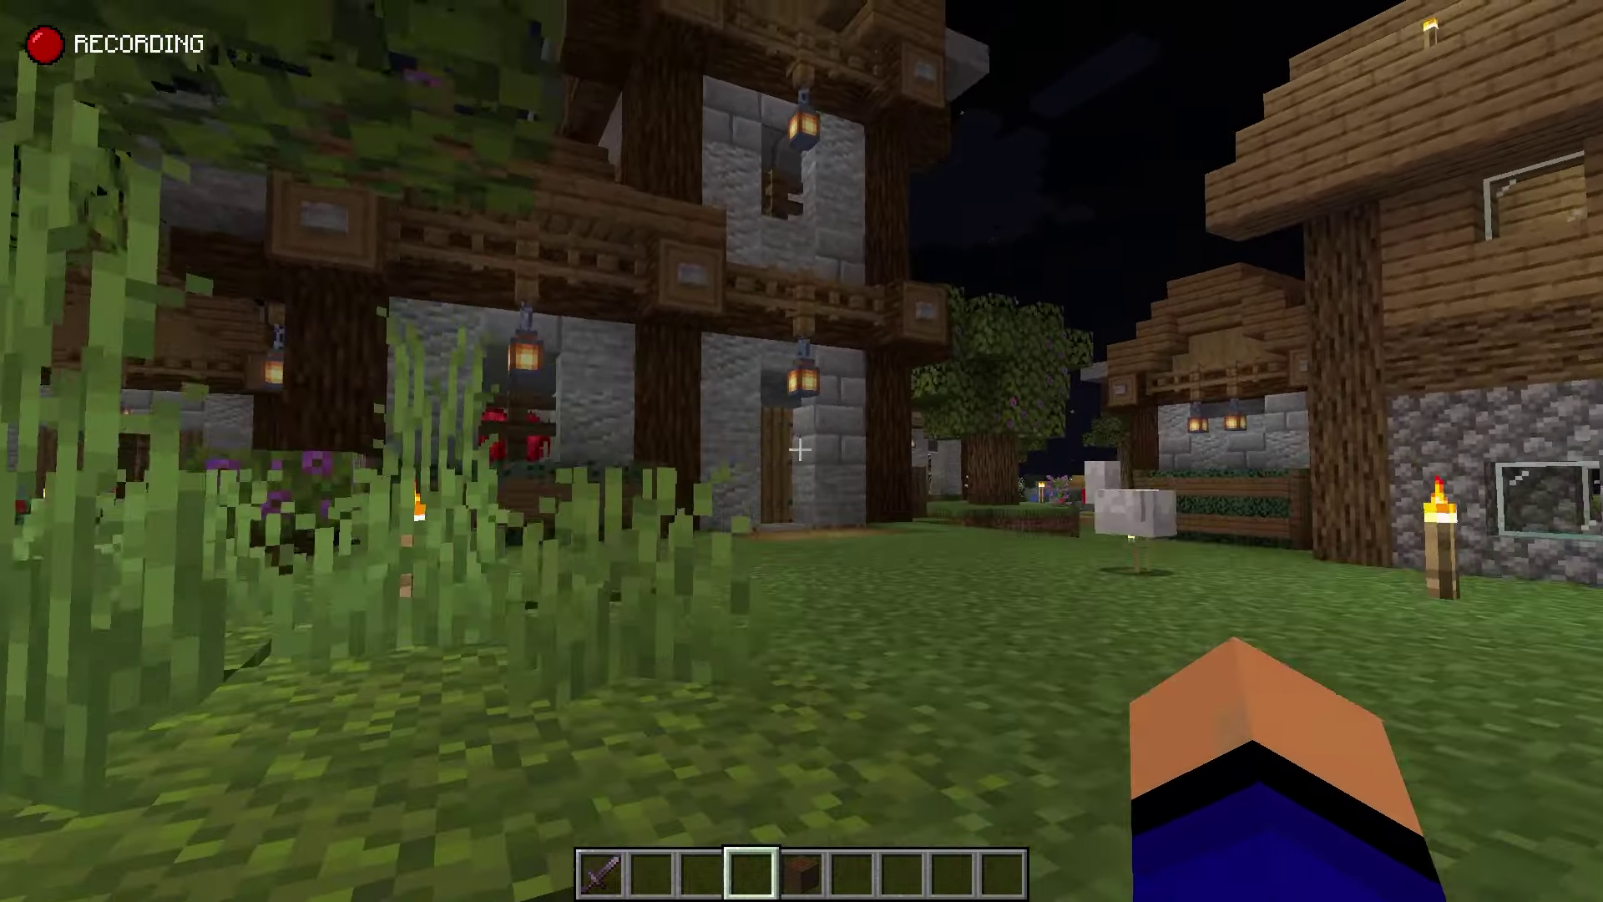
pyautogui.press('w')
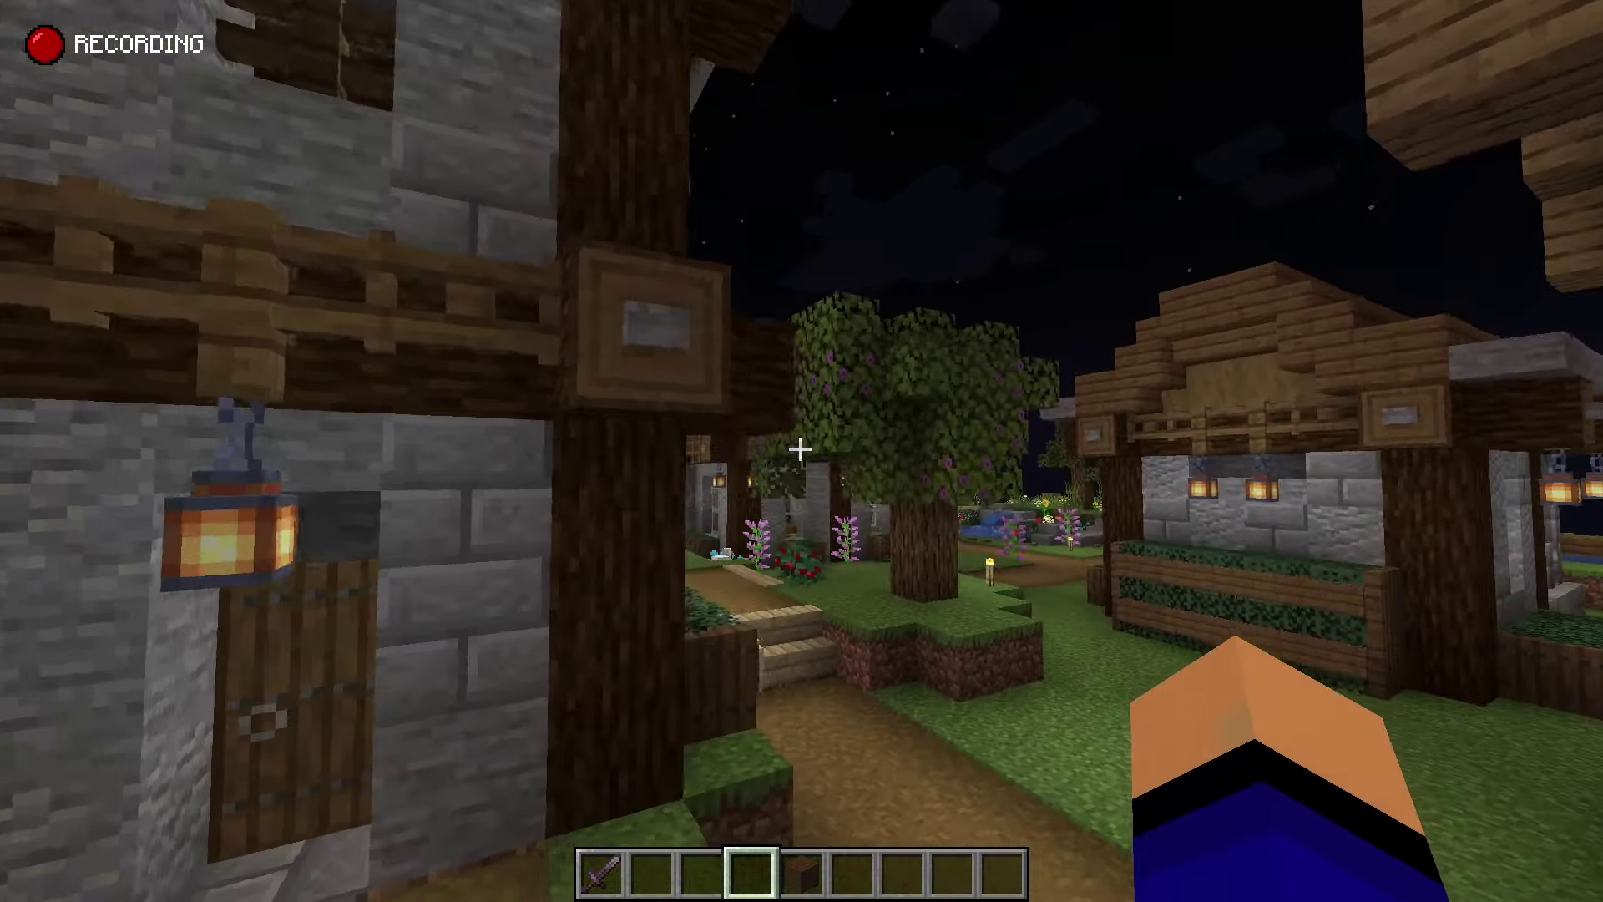
pyautogui.press('w')
pyautogui.press('Escape')
pyautogui.press('Escape')
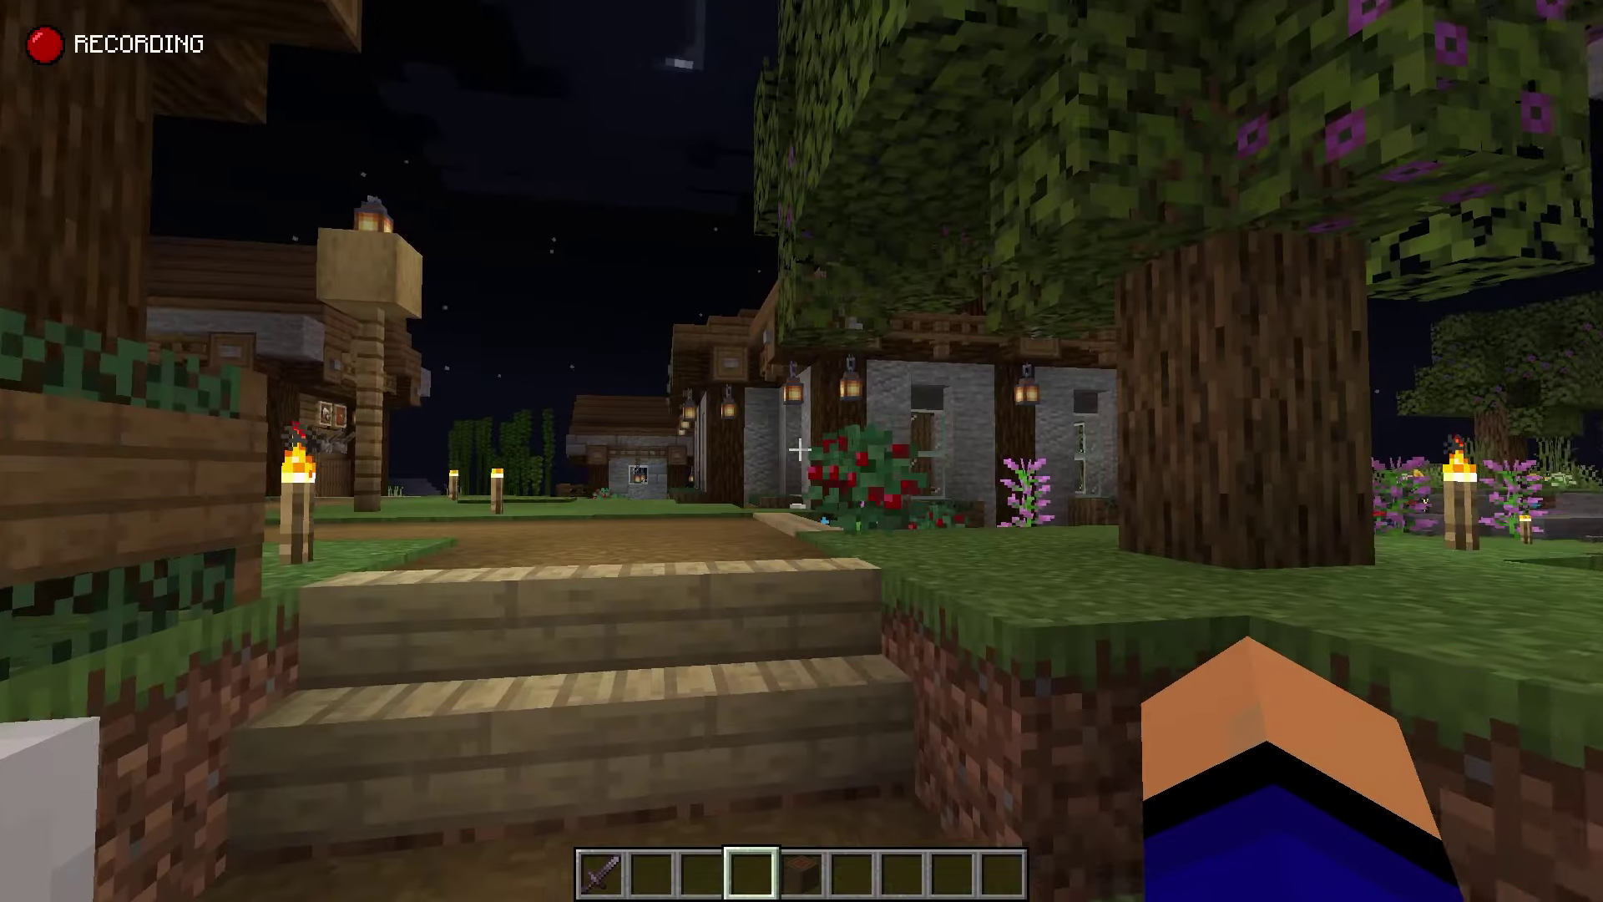
pyautogui.press('w')
pyautogui.press('Escape')
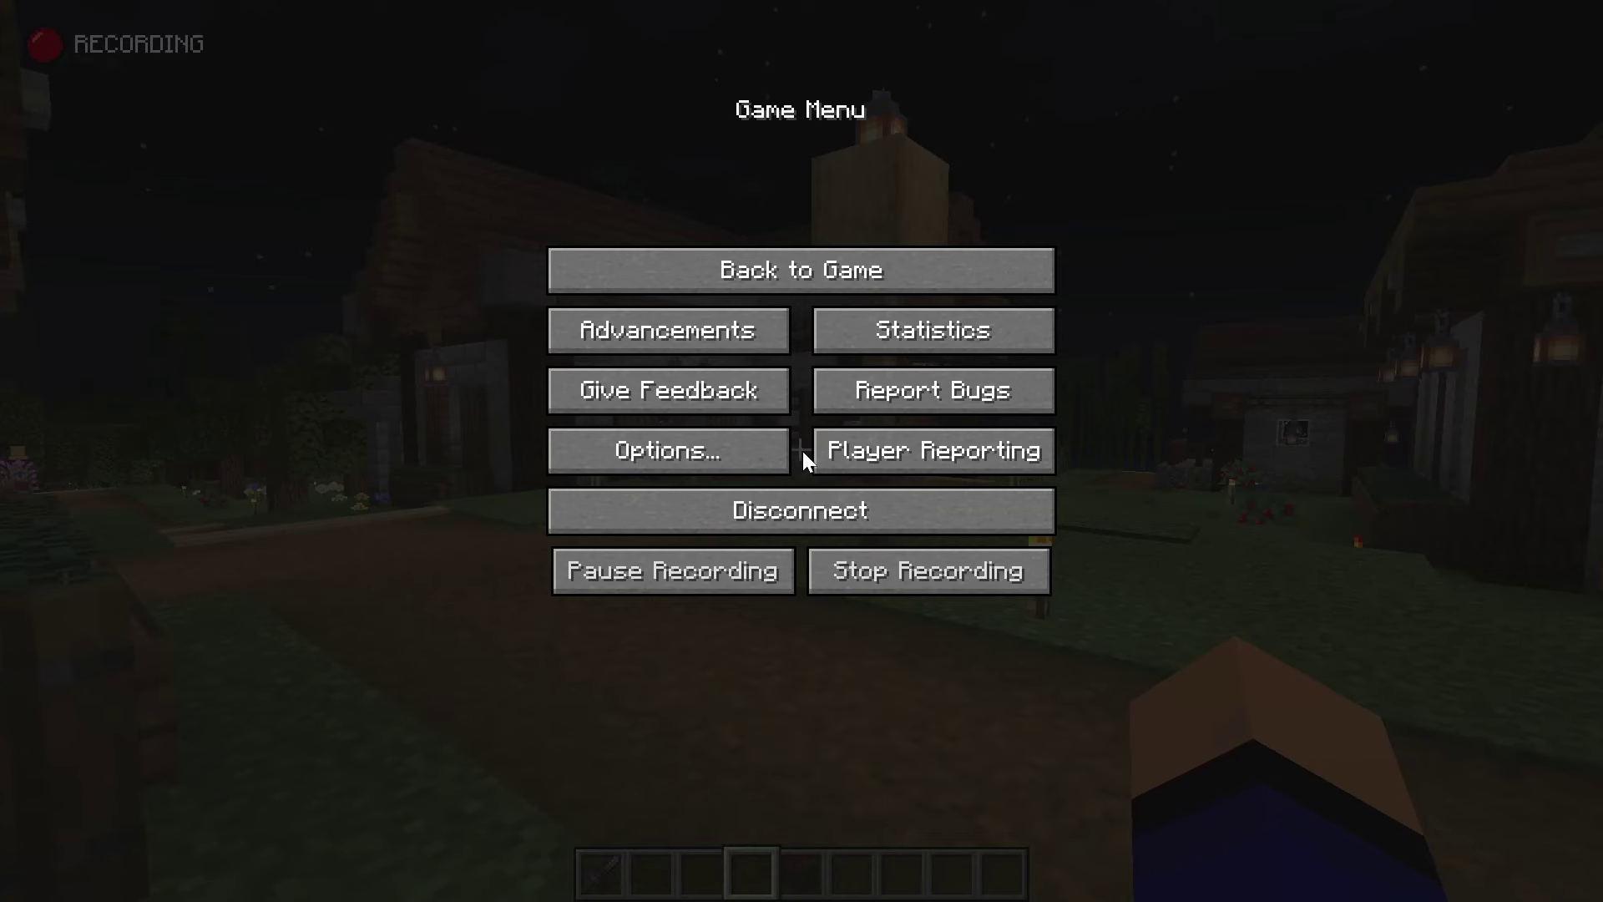
pyautogui.click(814, 508)
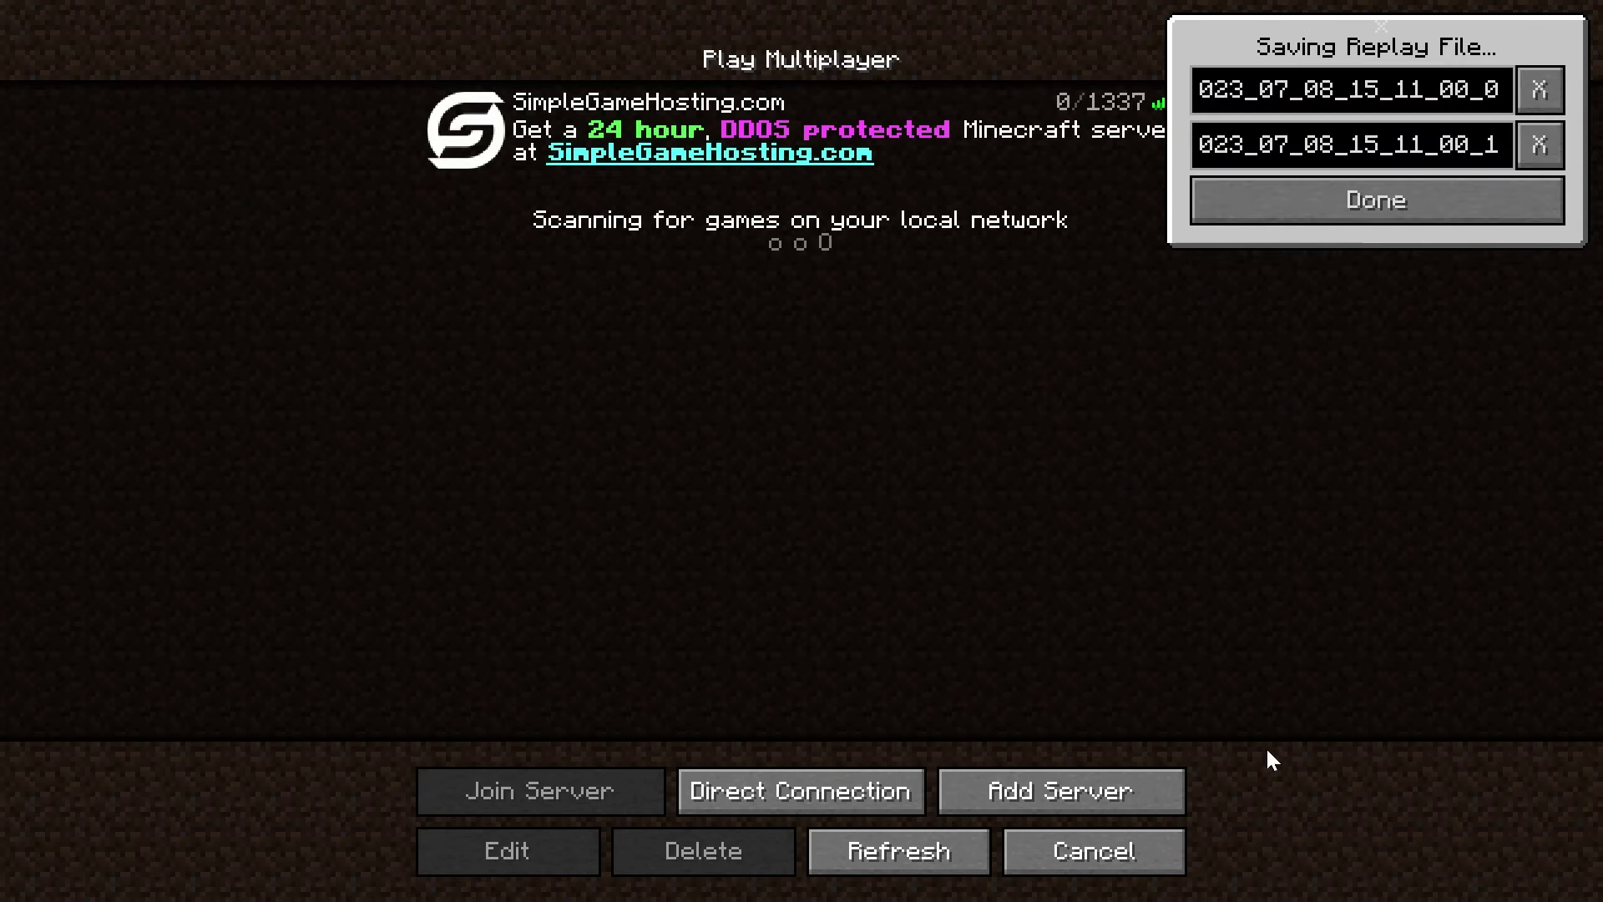
# Step: Return to the main menu and load the 2023_07_08_15_11_00_1 replay
pyautogui.click(1156, 851)
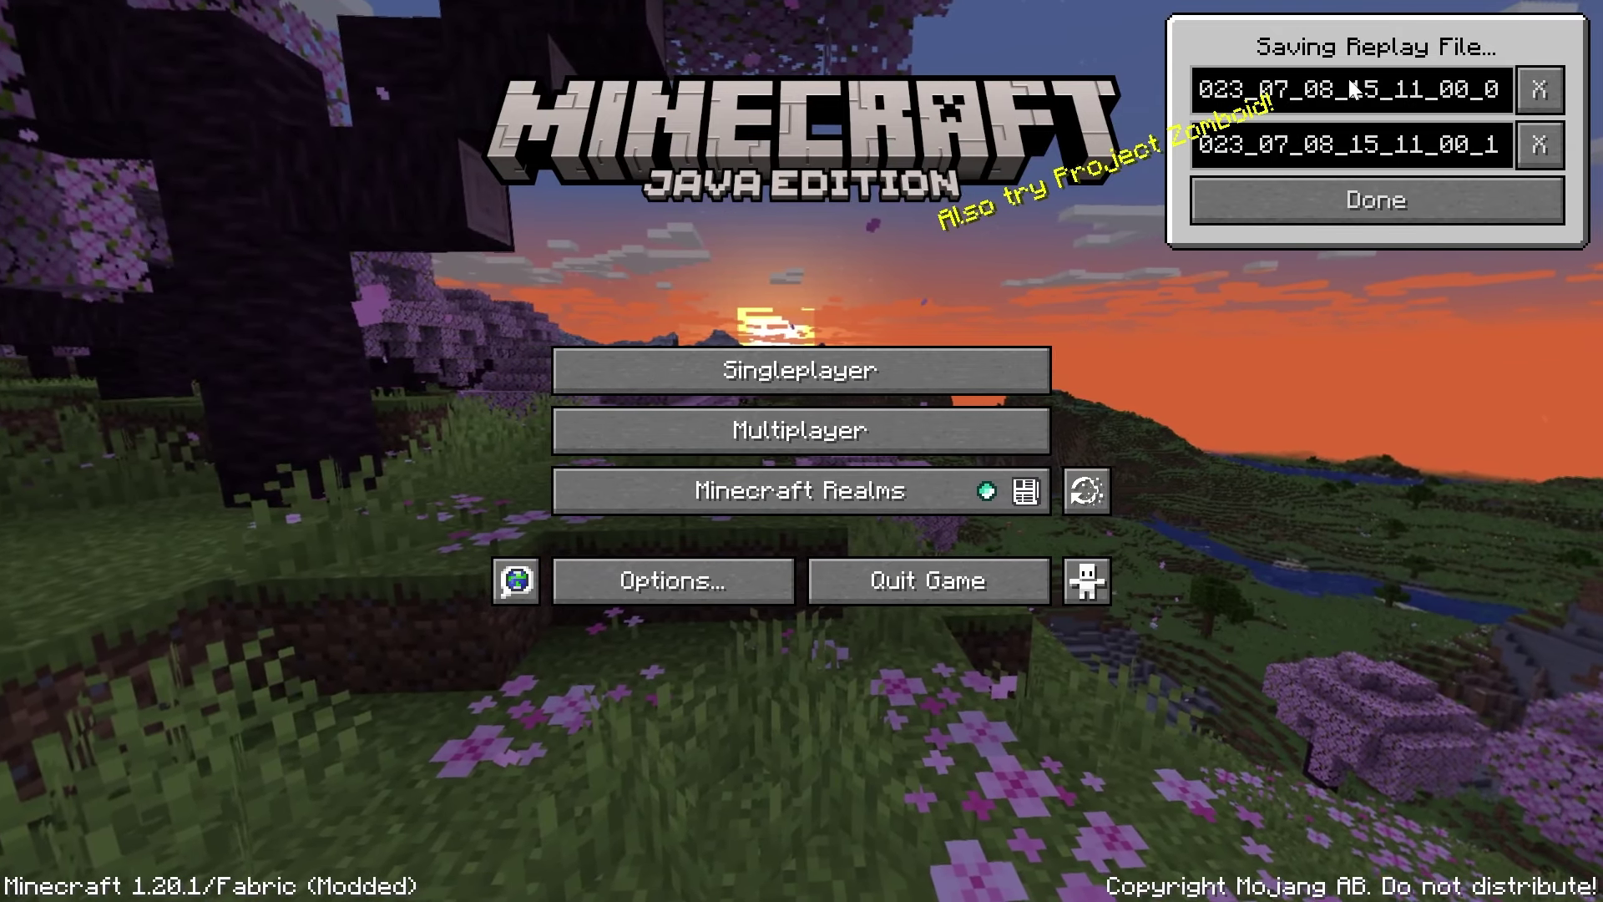
pyautogui.click(1363, 203)
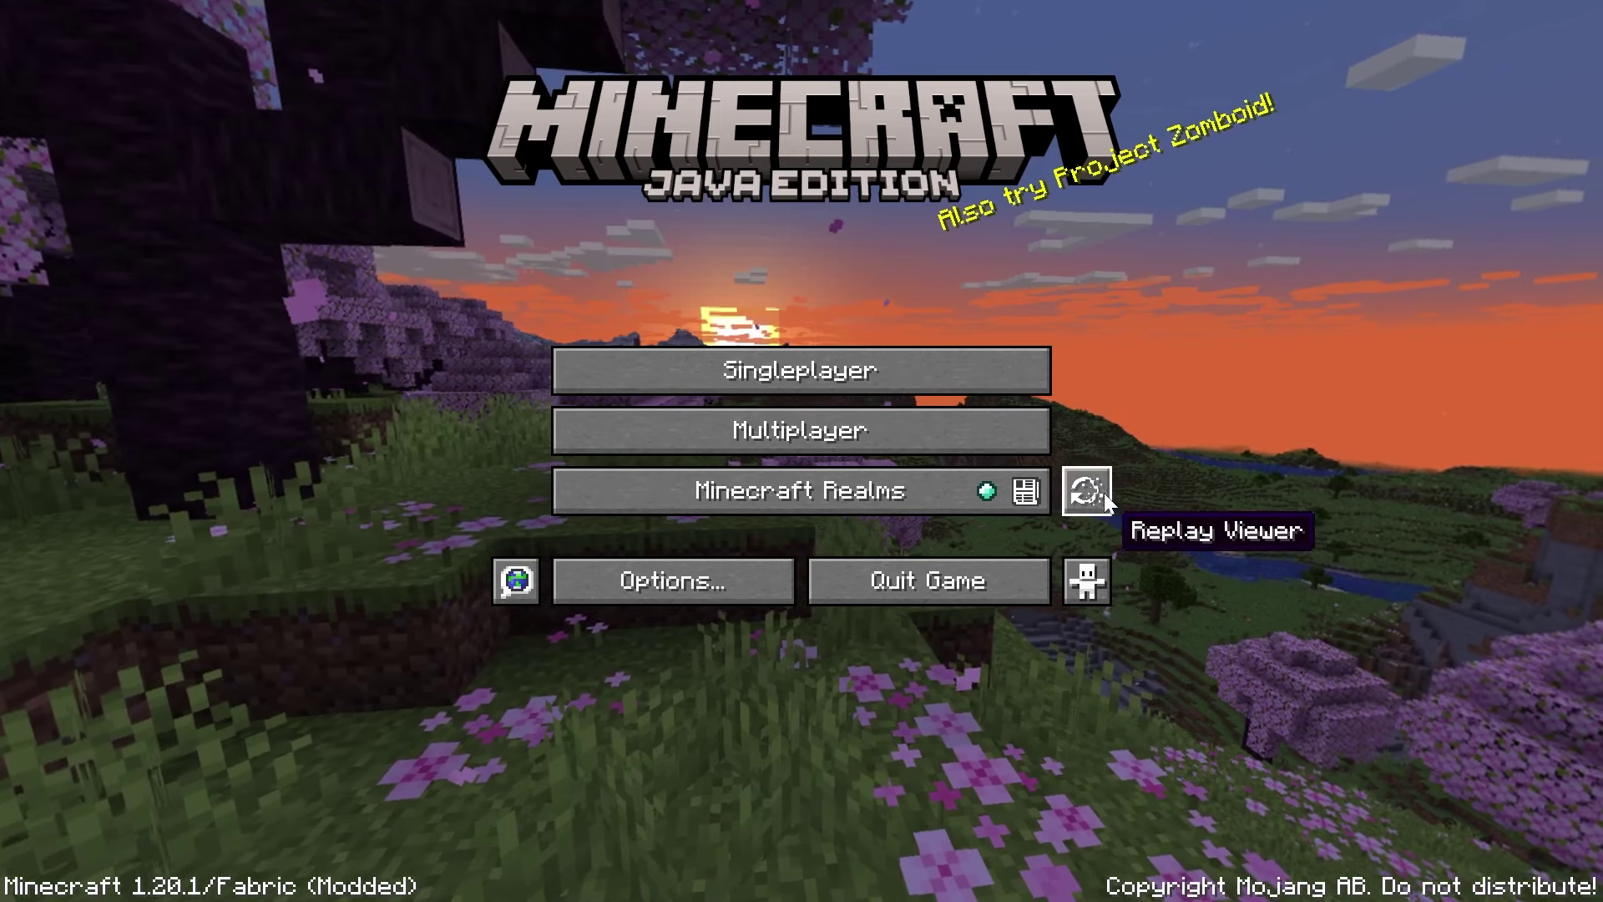
pyautogui.click(1086, 491)
pyautogui.click(685, 124)
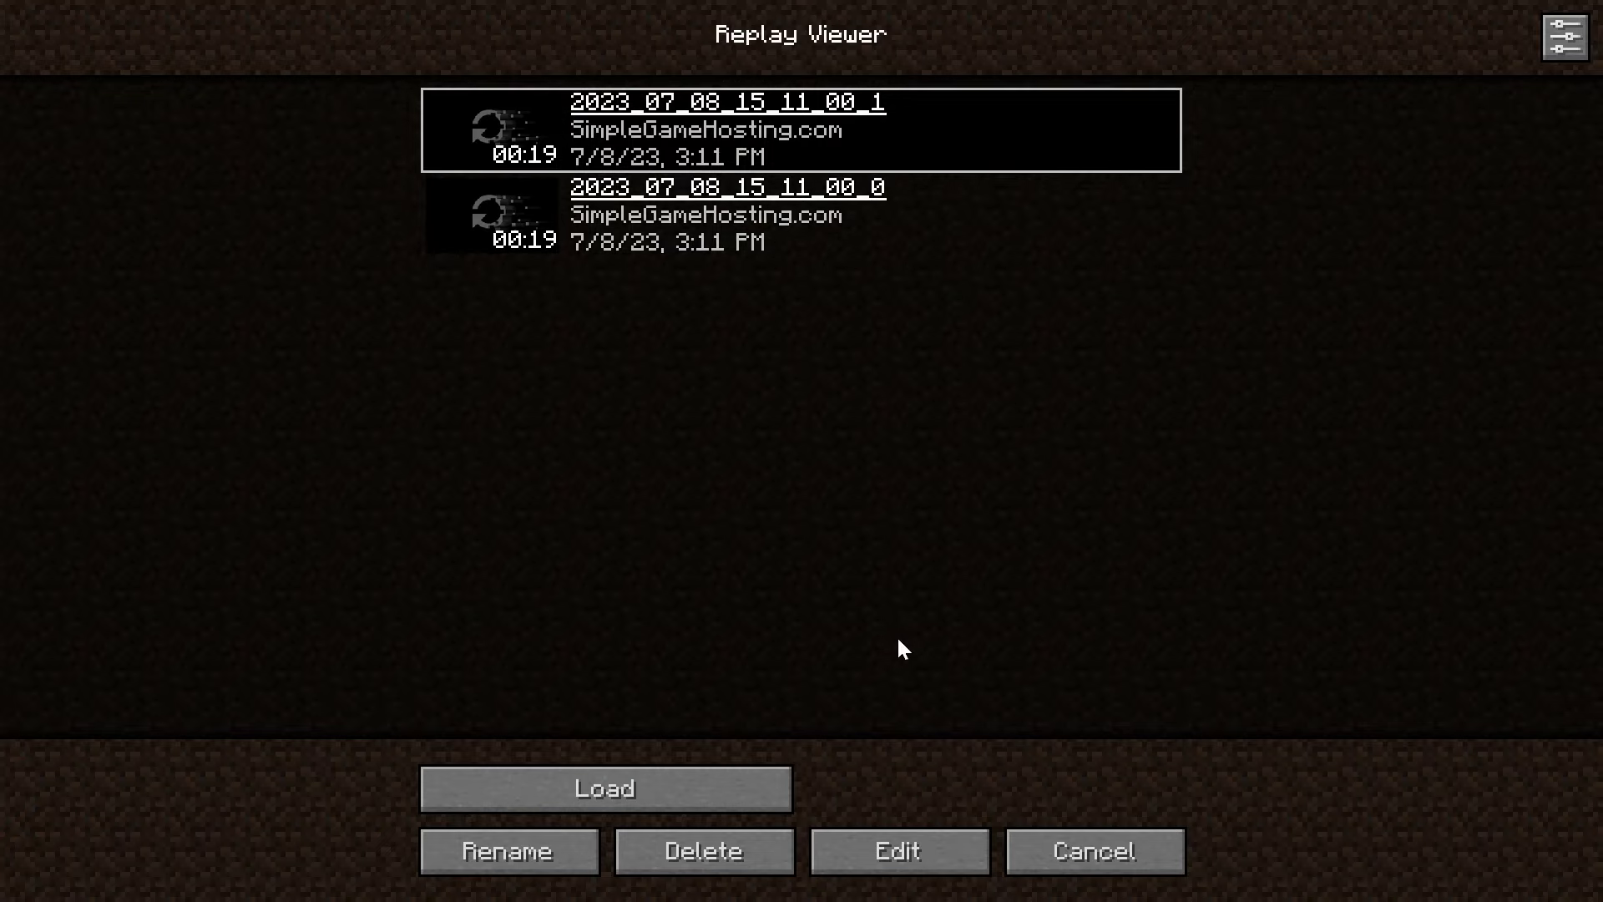
pyautogui.click(693, 792)
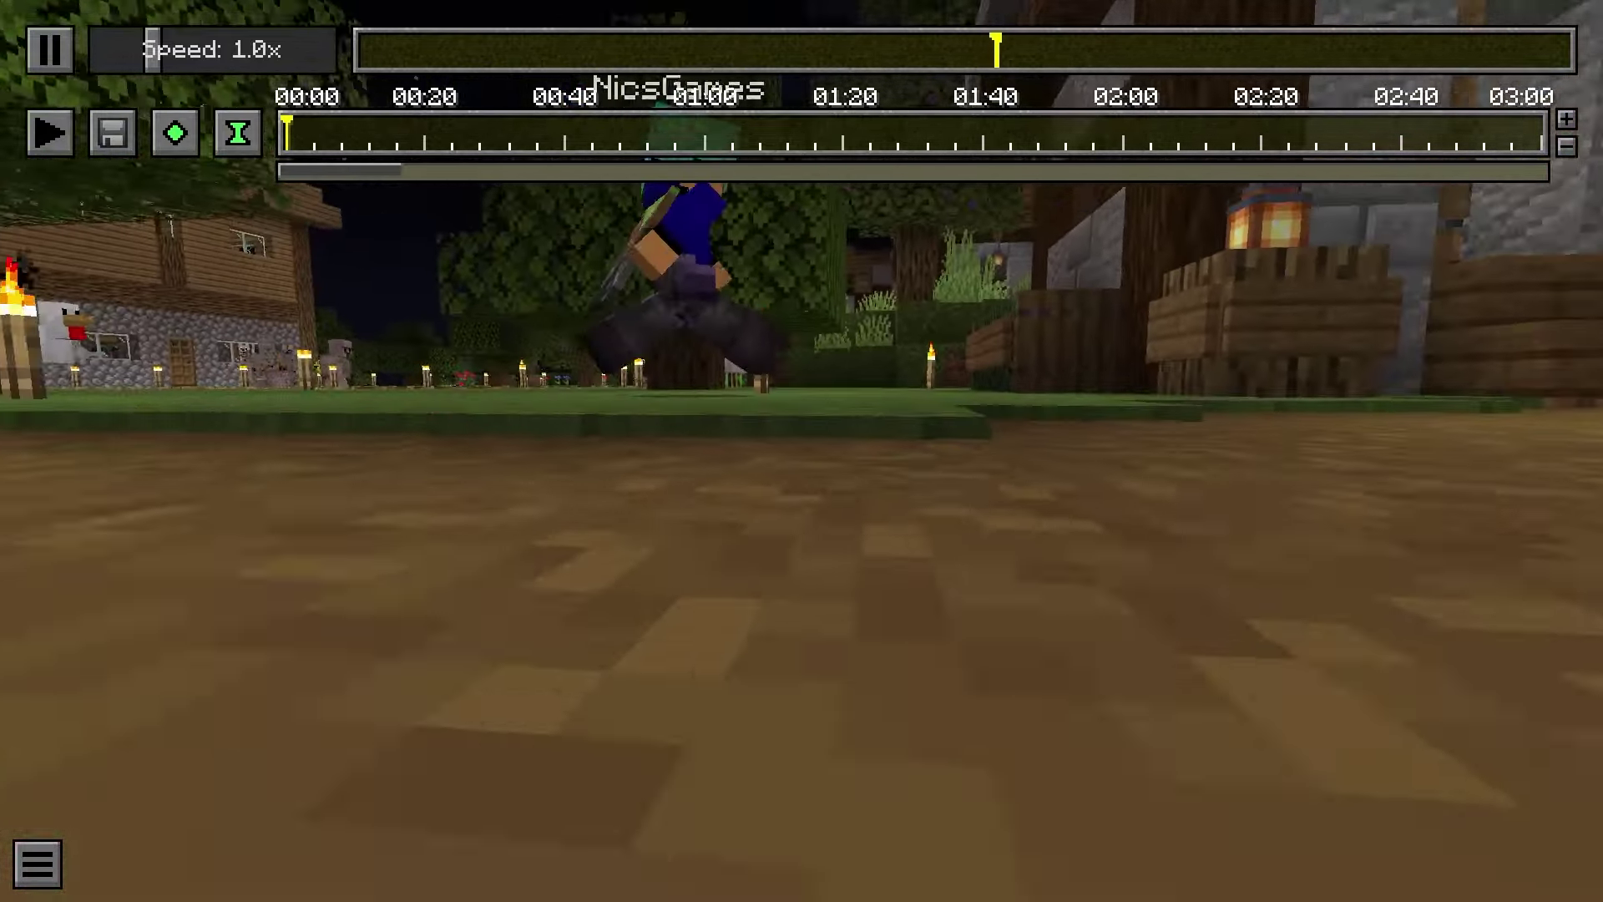
# Step: Exit that replay and reopen the first saved replay in the editor
pyautogui.press('Escape')
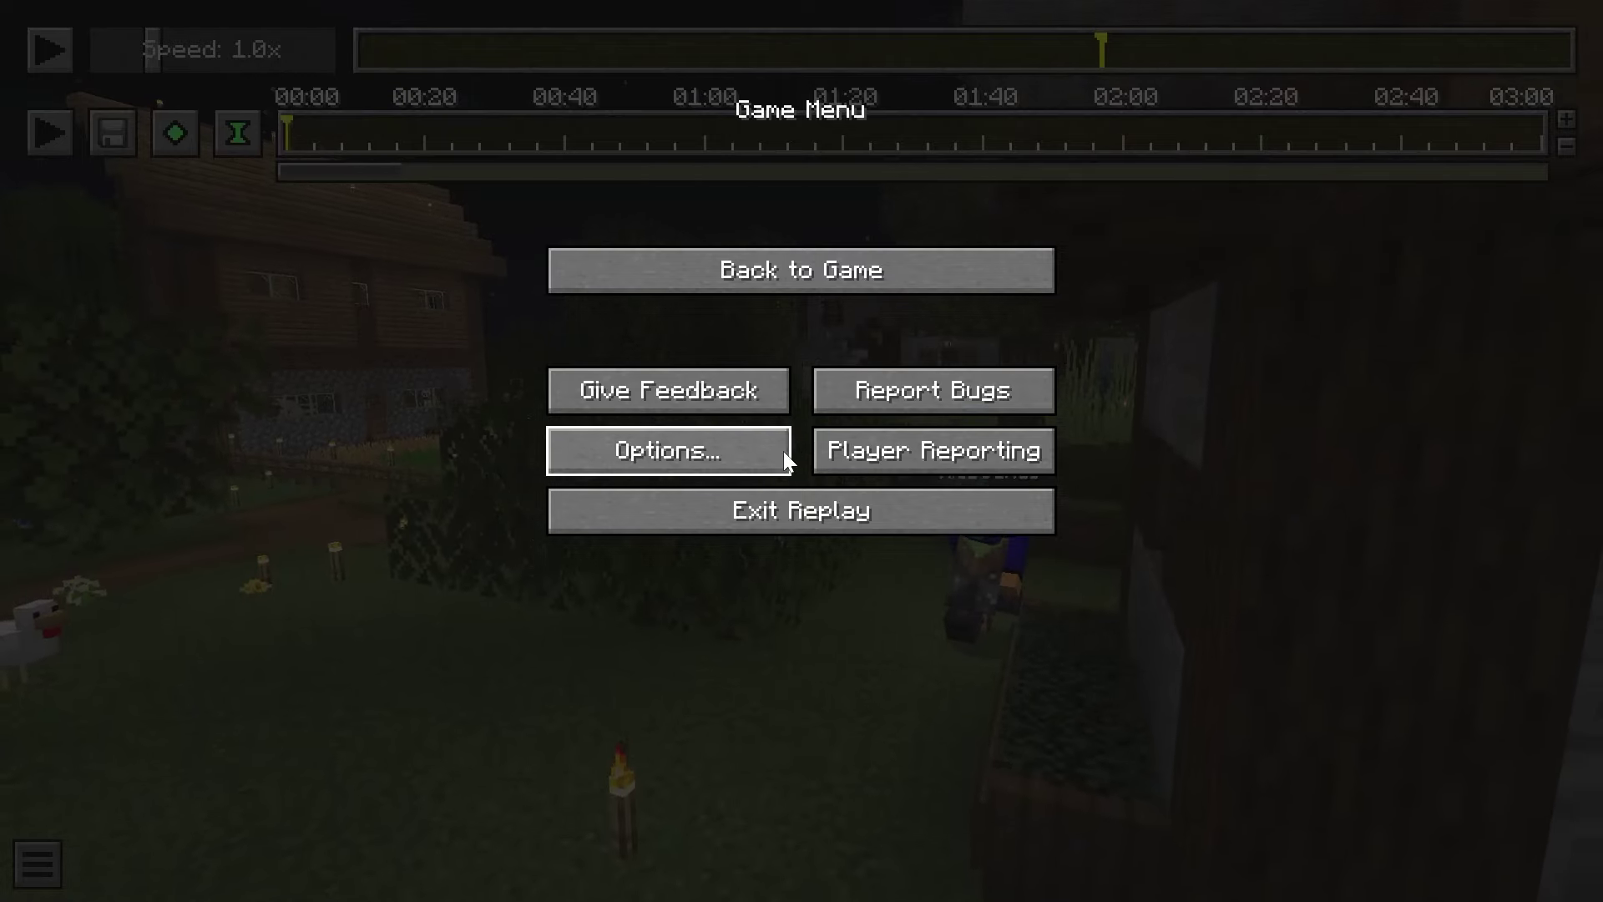
pyautogui.click(753, 497)
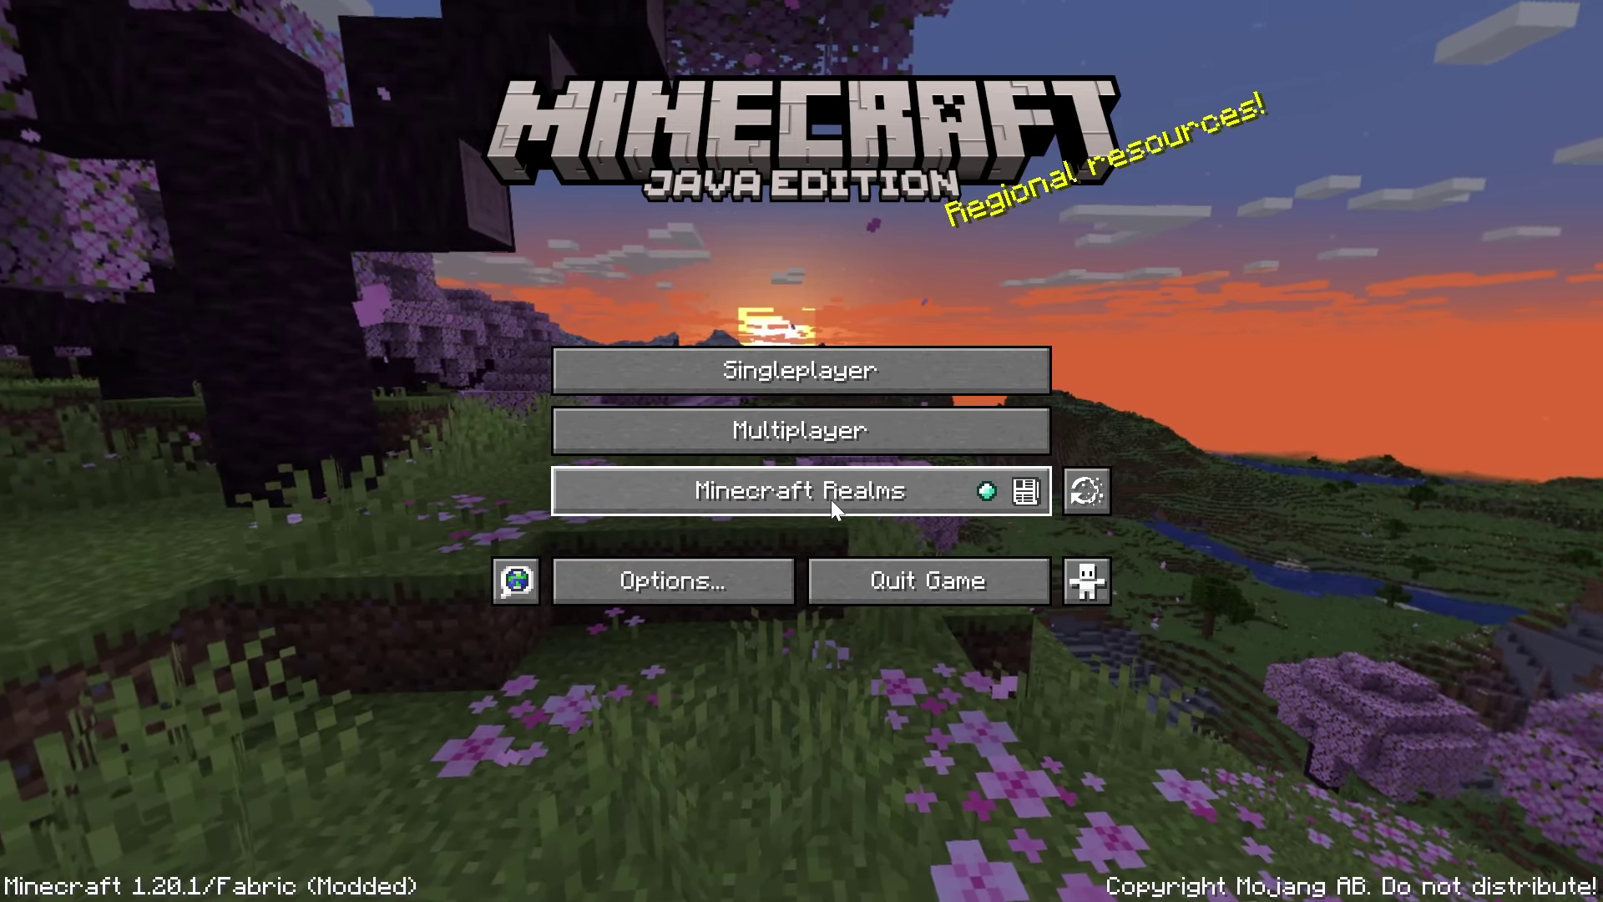
pyautogui.click(1092, 492)
pyautogui.doubleClick(683, 128)
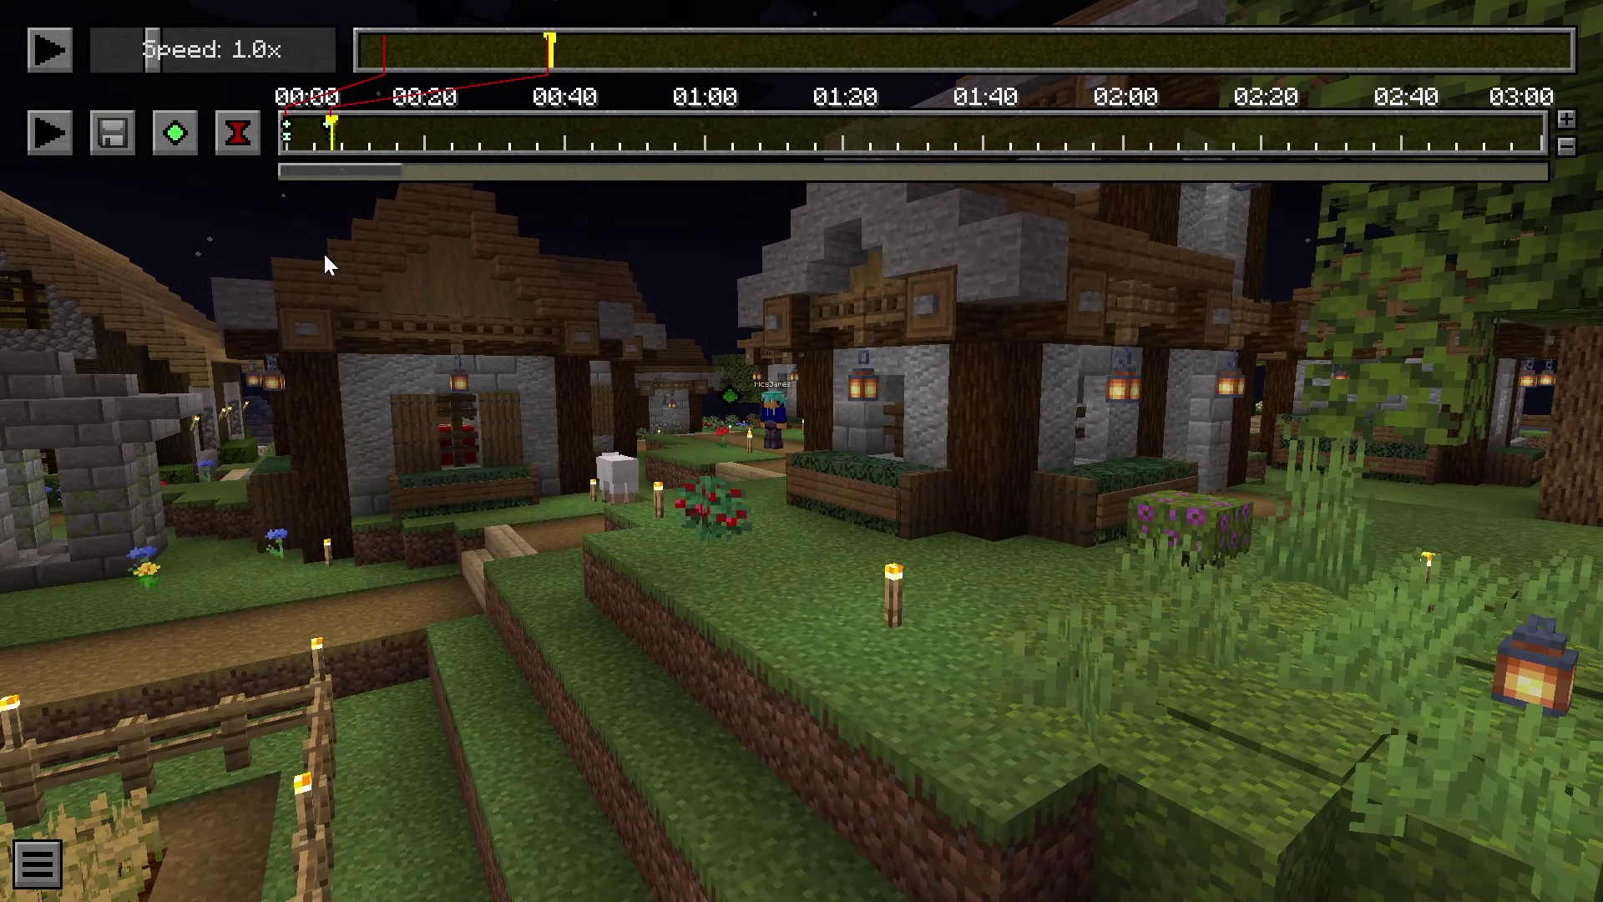
# Step: Attempt a 1920x1080, 60 fps MP4 render, which fails because ffmpeg is missing
pyautogui.click(112, 135)
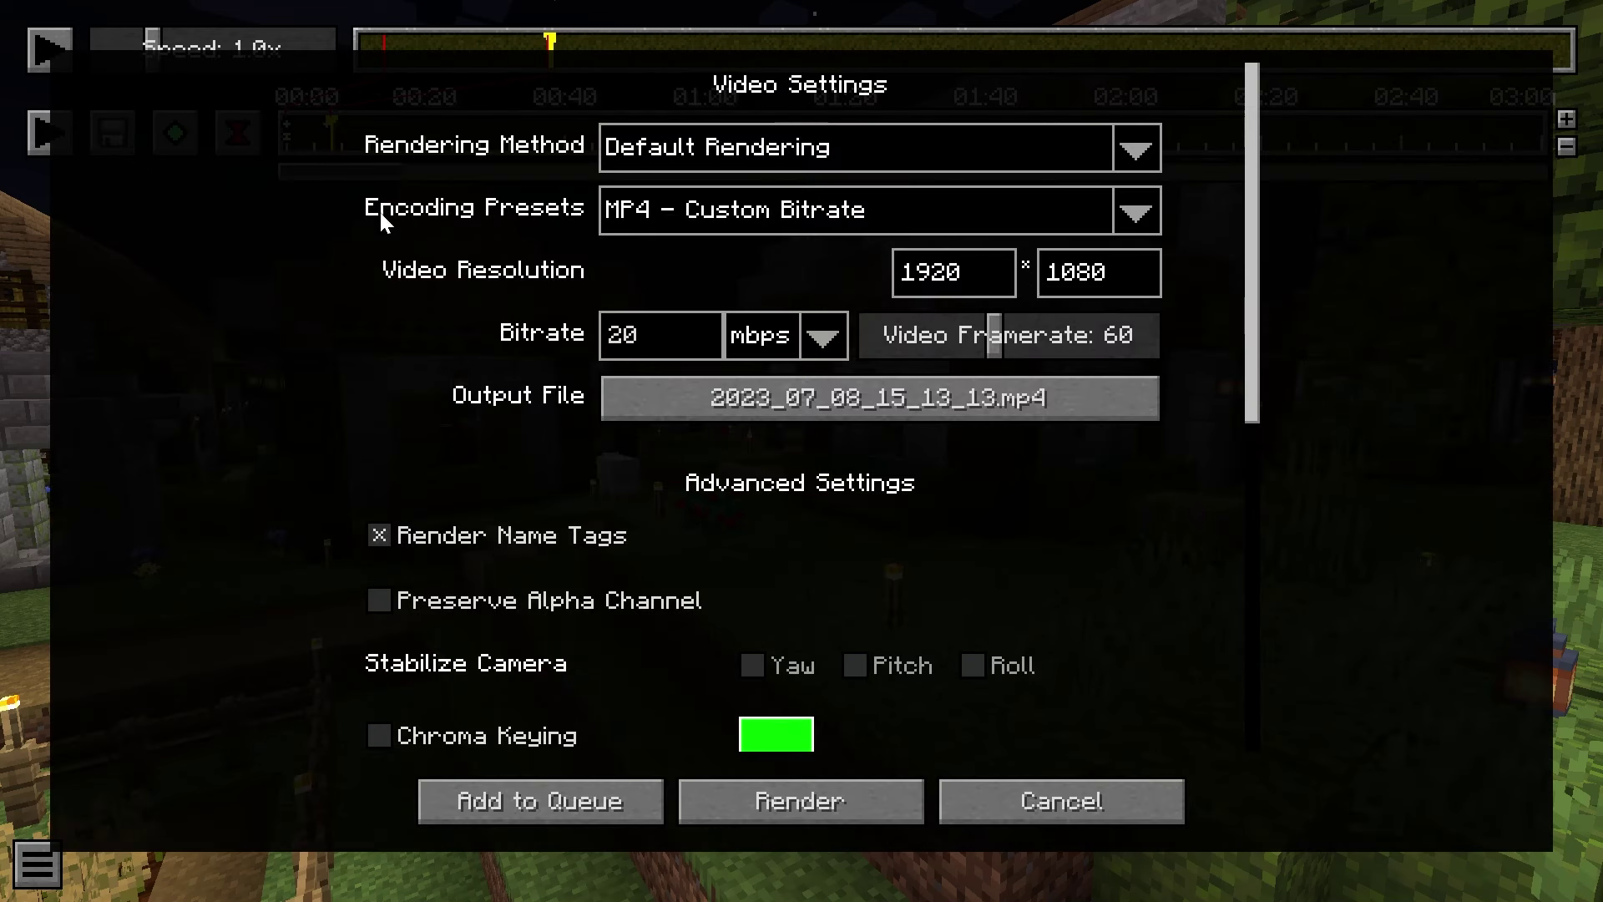
pyautogui.scroll(-3, 493, 442)
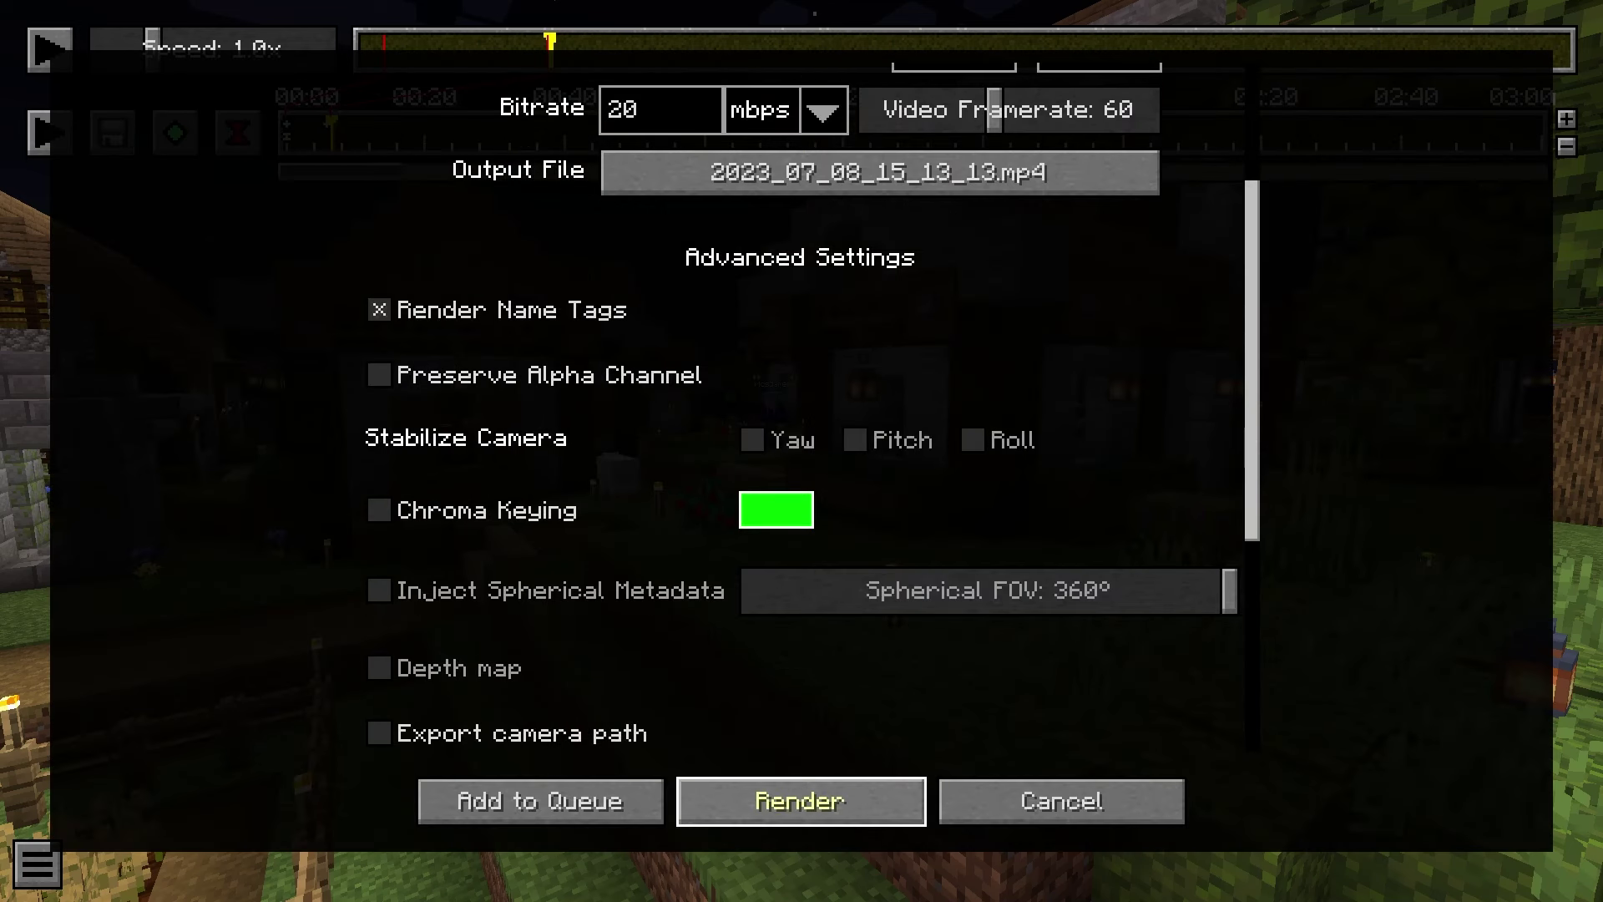
pyautogui.click(801, 801)
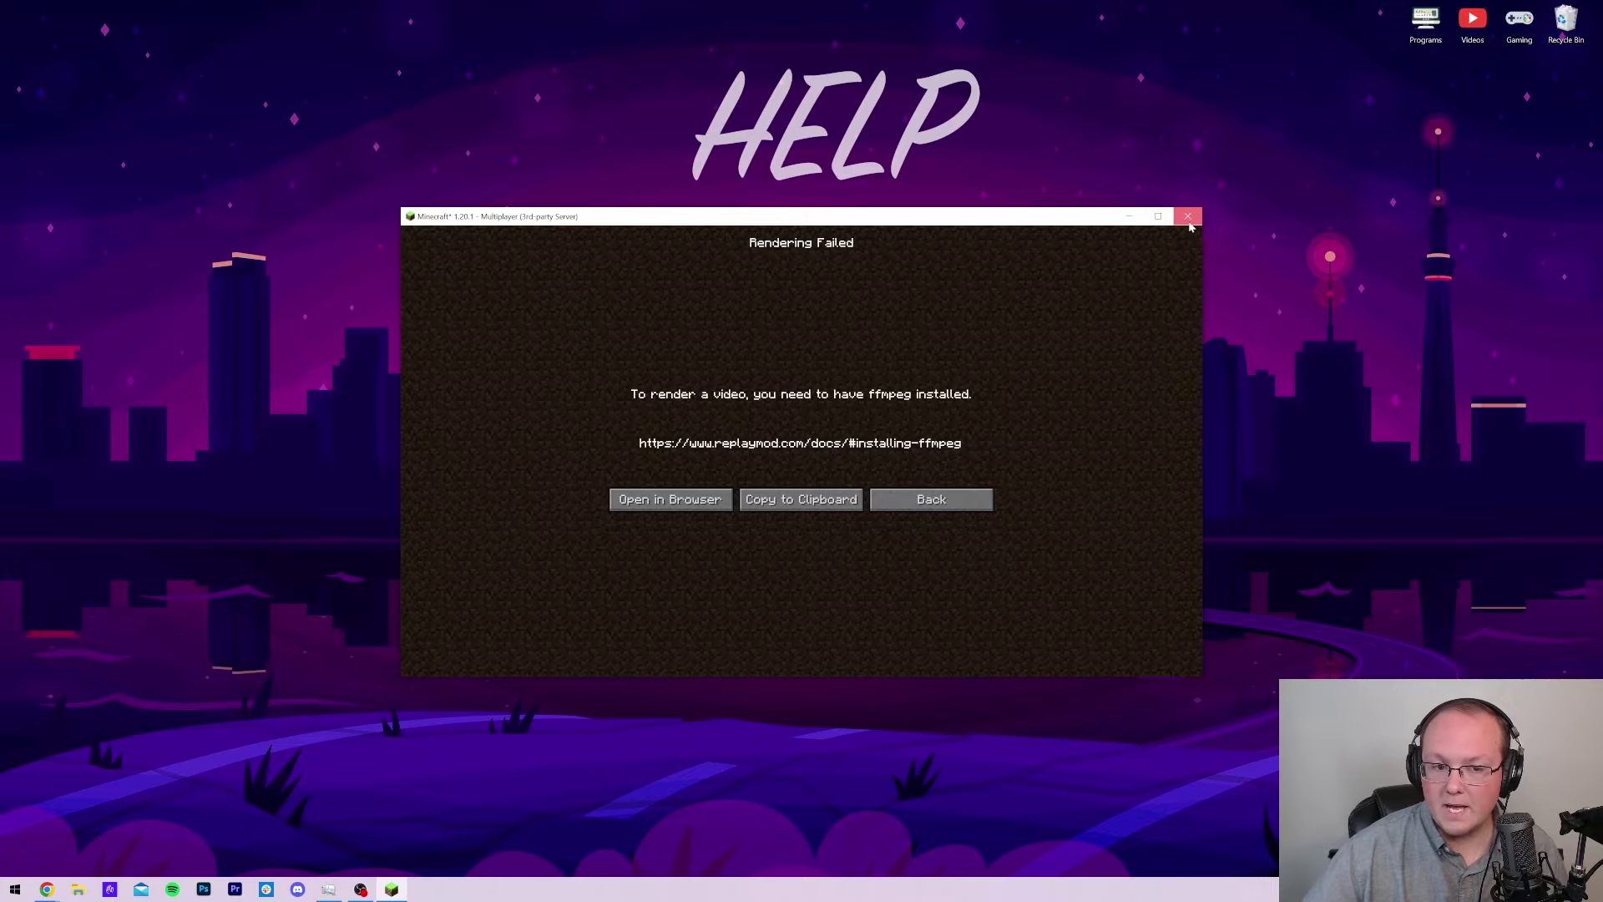
# Step: Close Minecraft and bring up the Replay Mod documentation page in Chrome
pyautogui.click(1189, 218)
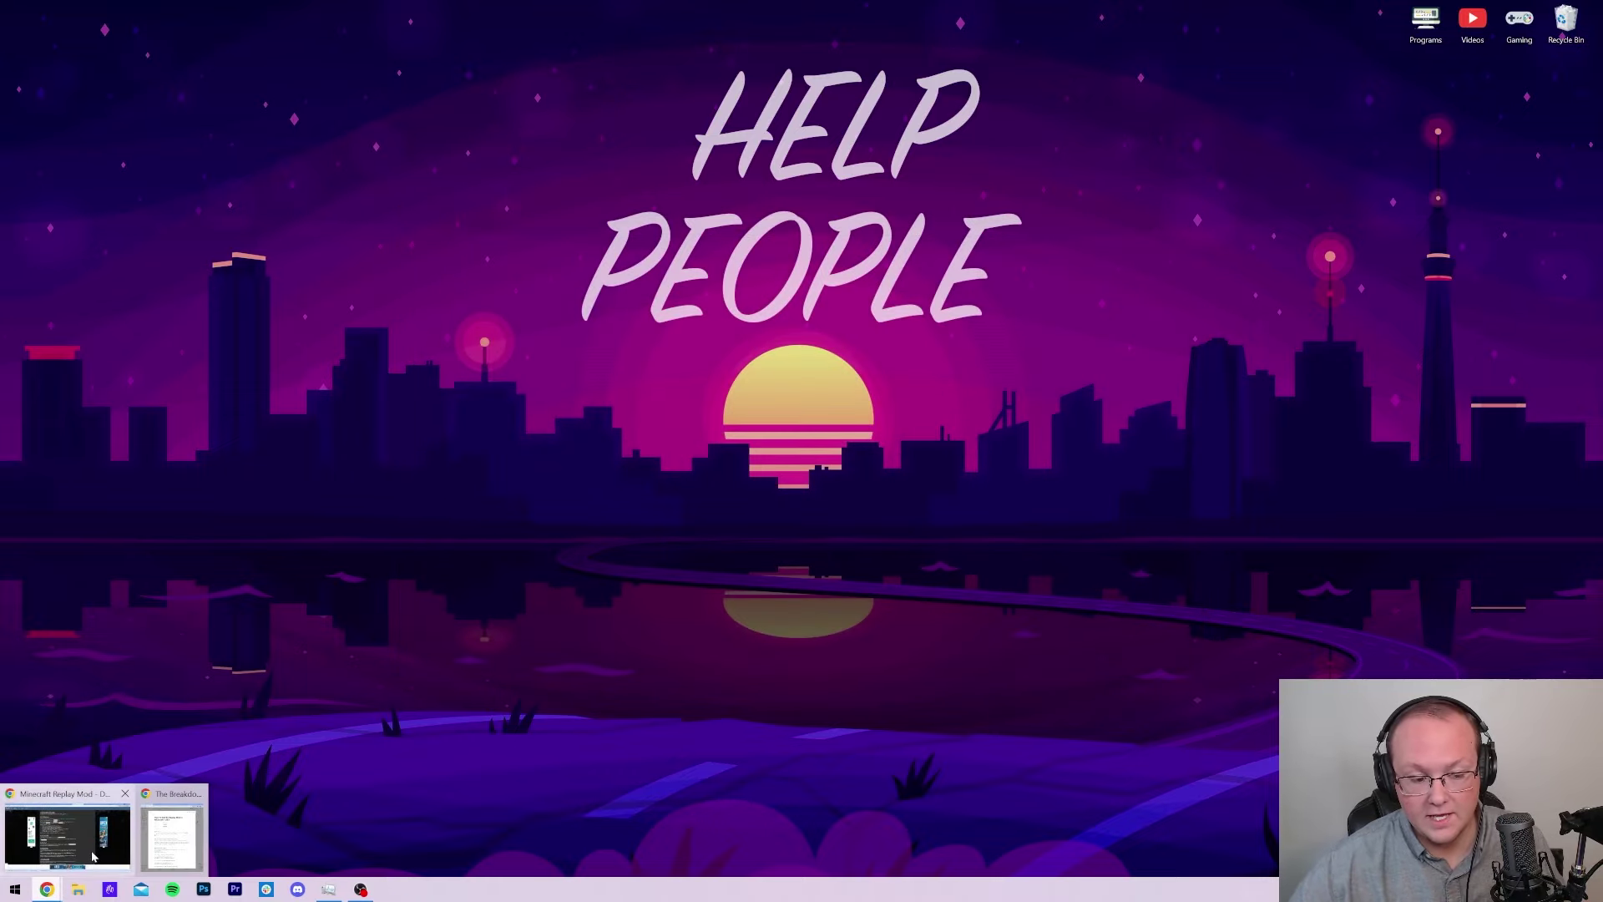
pyautogui.click(94, 856)
pyautogui.scroll(20, 668, 363)
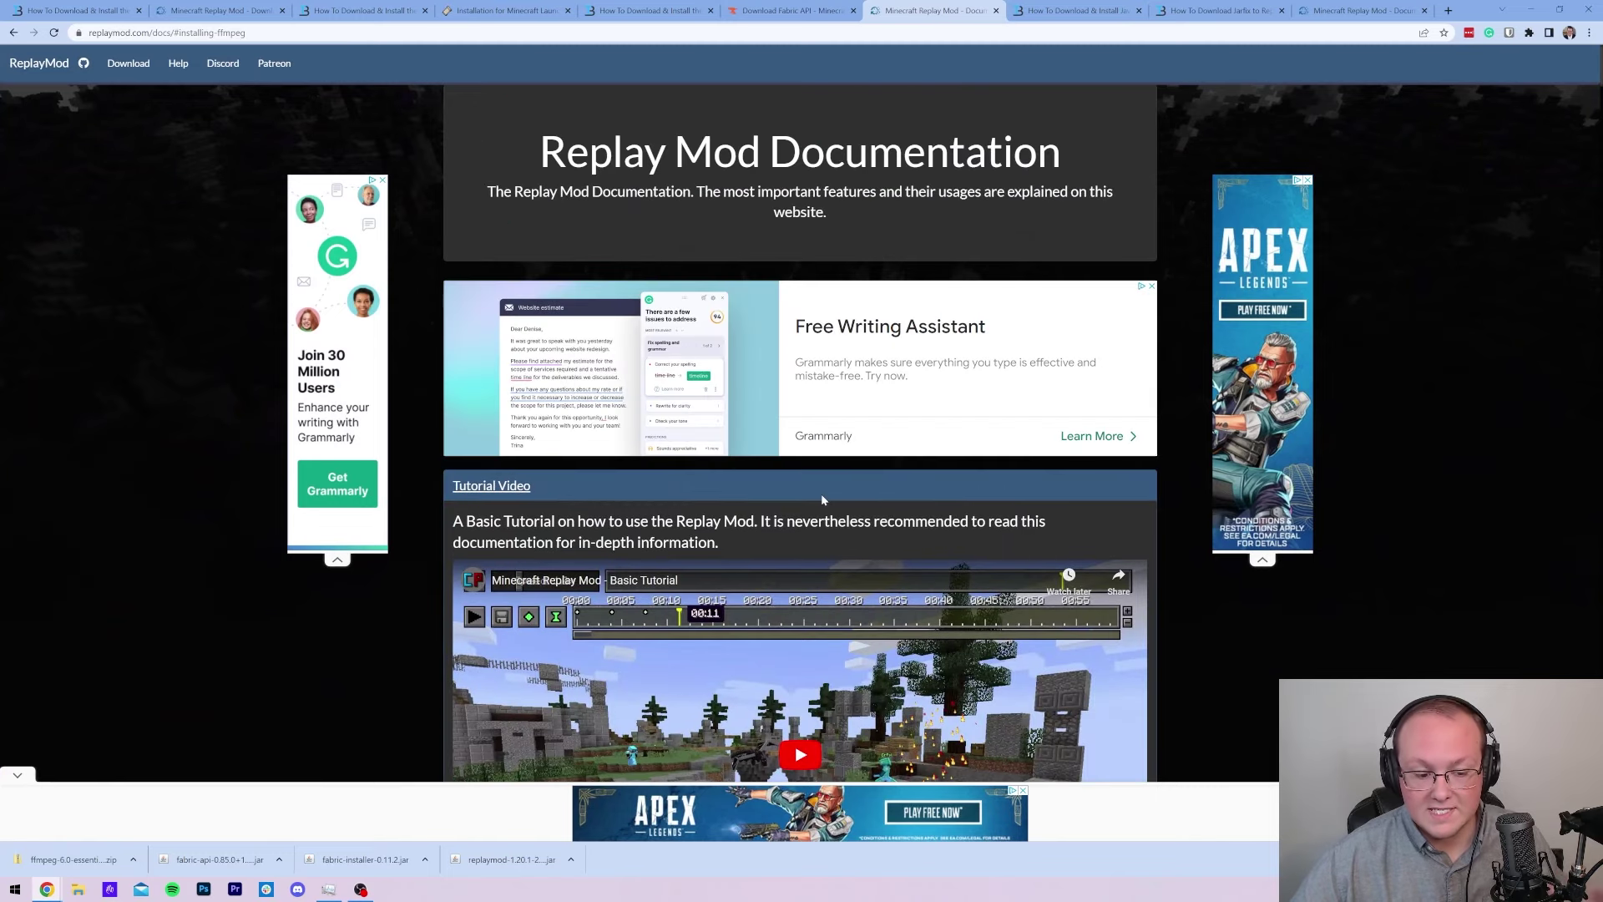
pyautogui.scroll(-8, 794, 309)
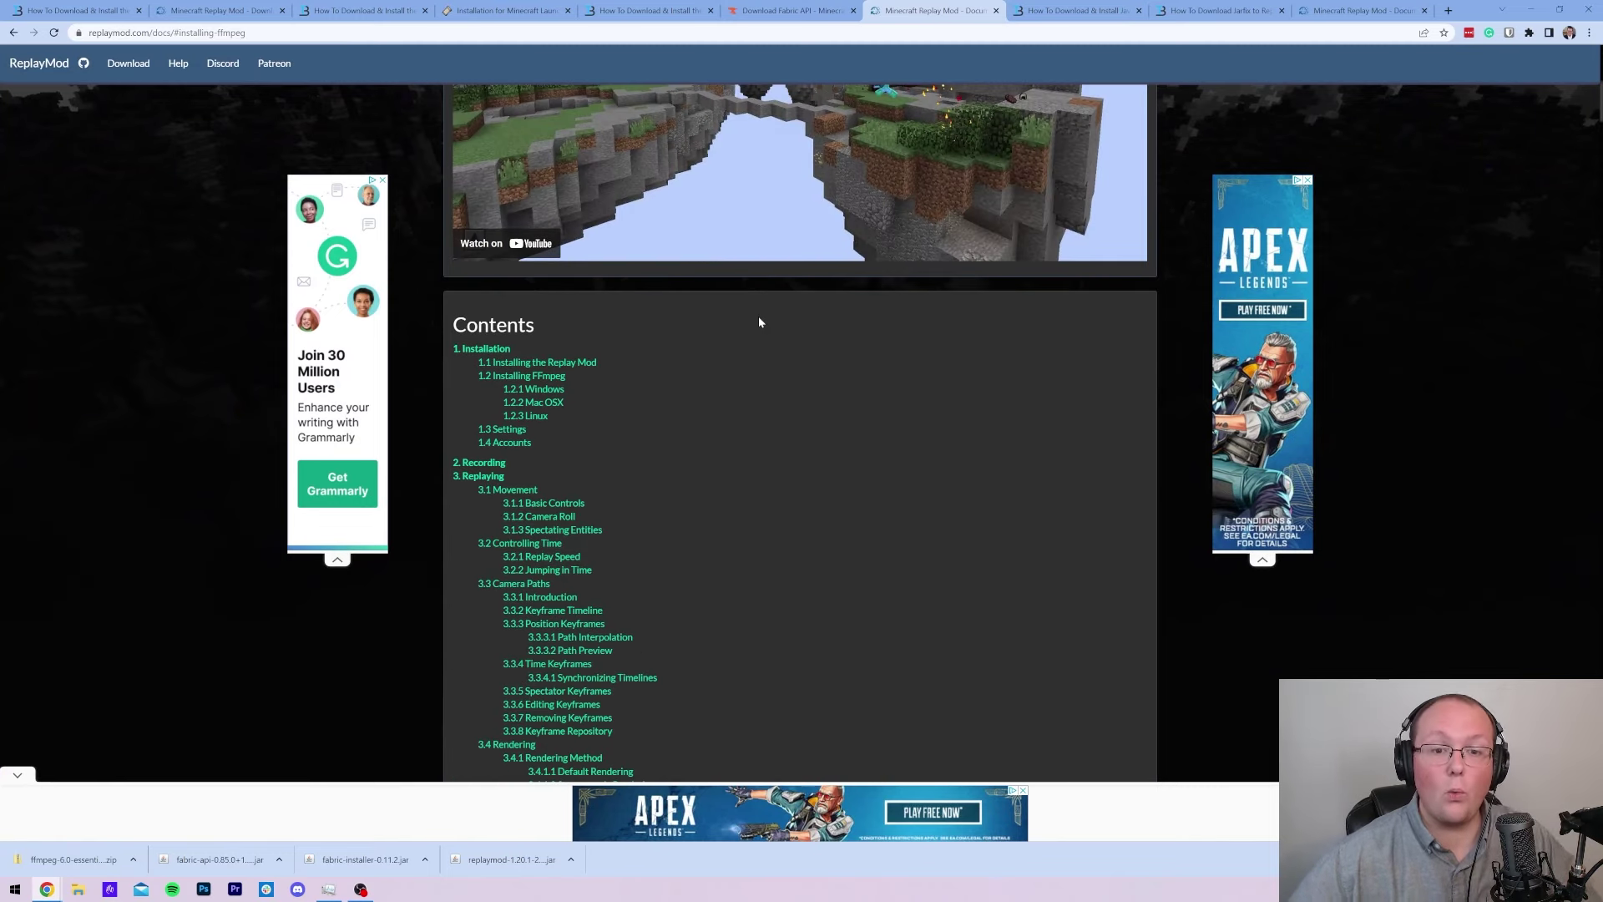
pyautogui.scroll(-2, 759, 322)
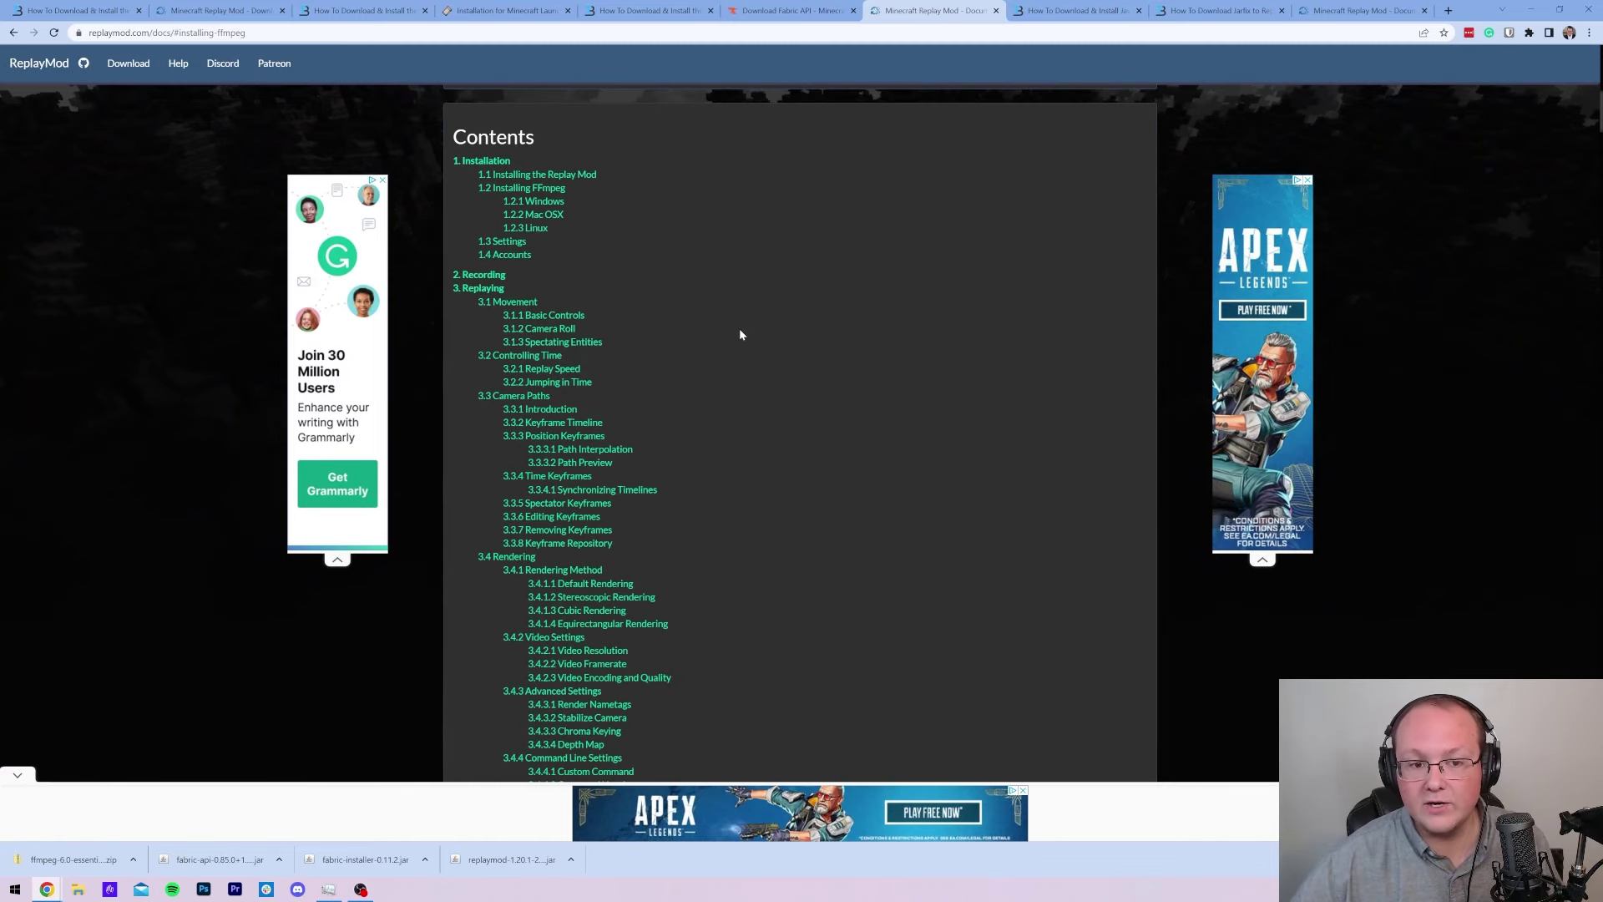
pyautogui.scroll(-2, 740, 334)
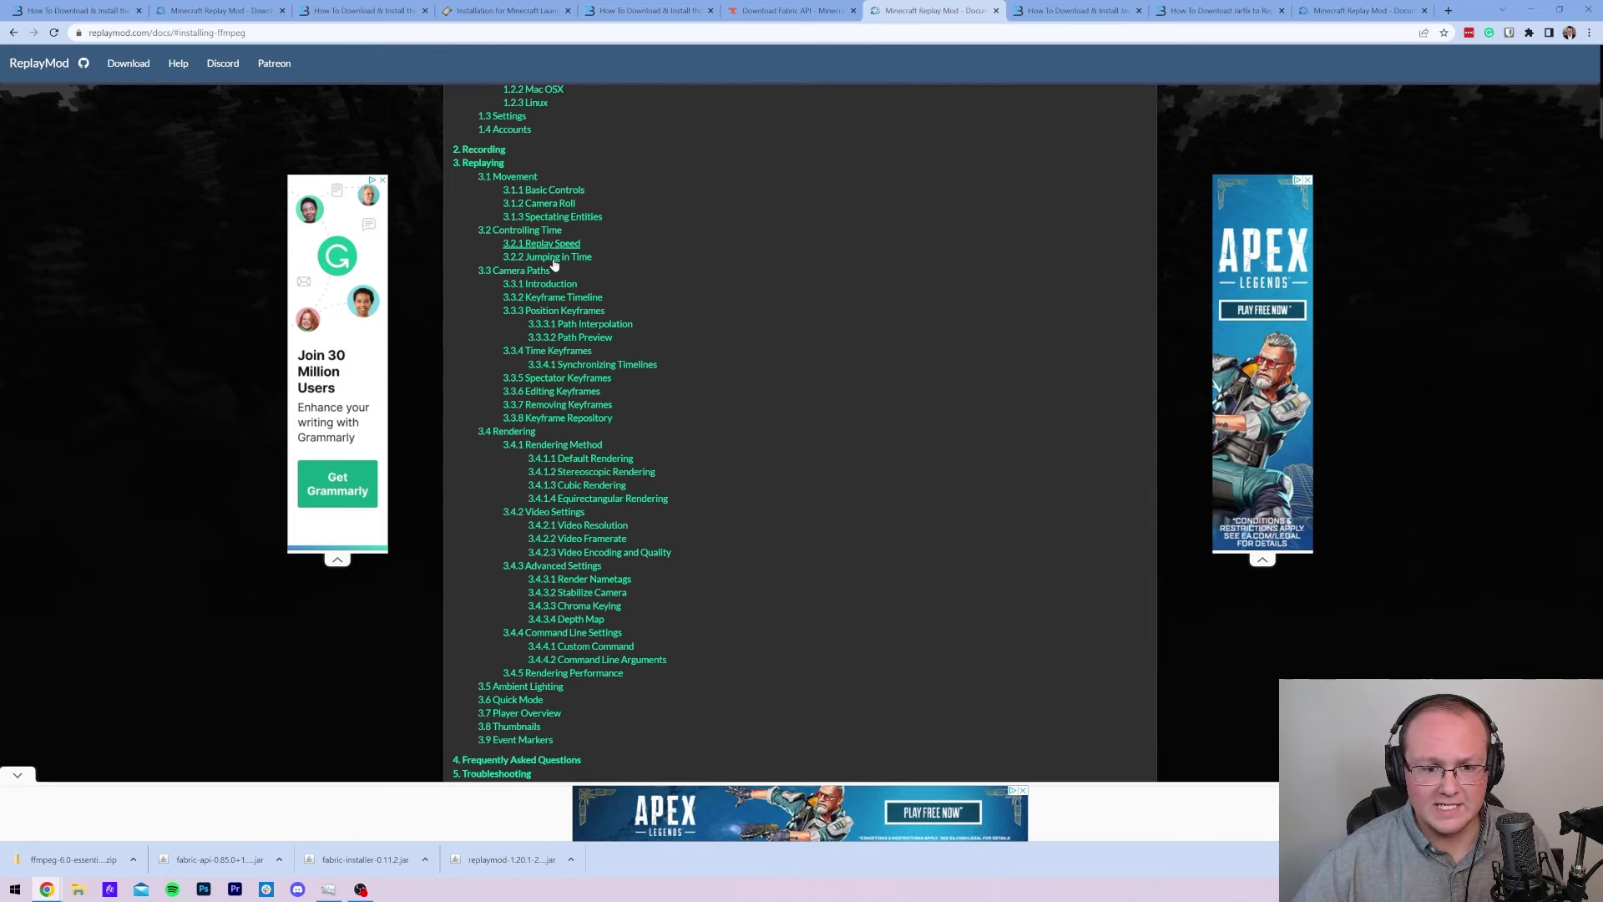
pyautogui.scroll(1, 662, 464)
pyautogui.scroll(-1, 661, 464)
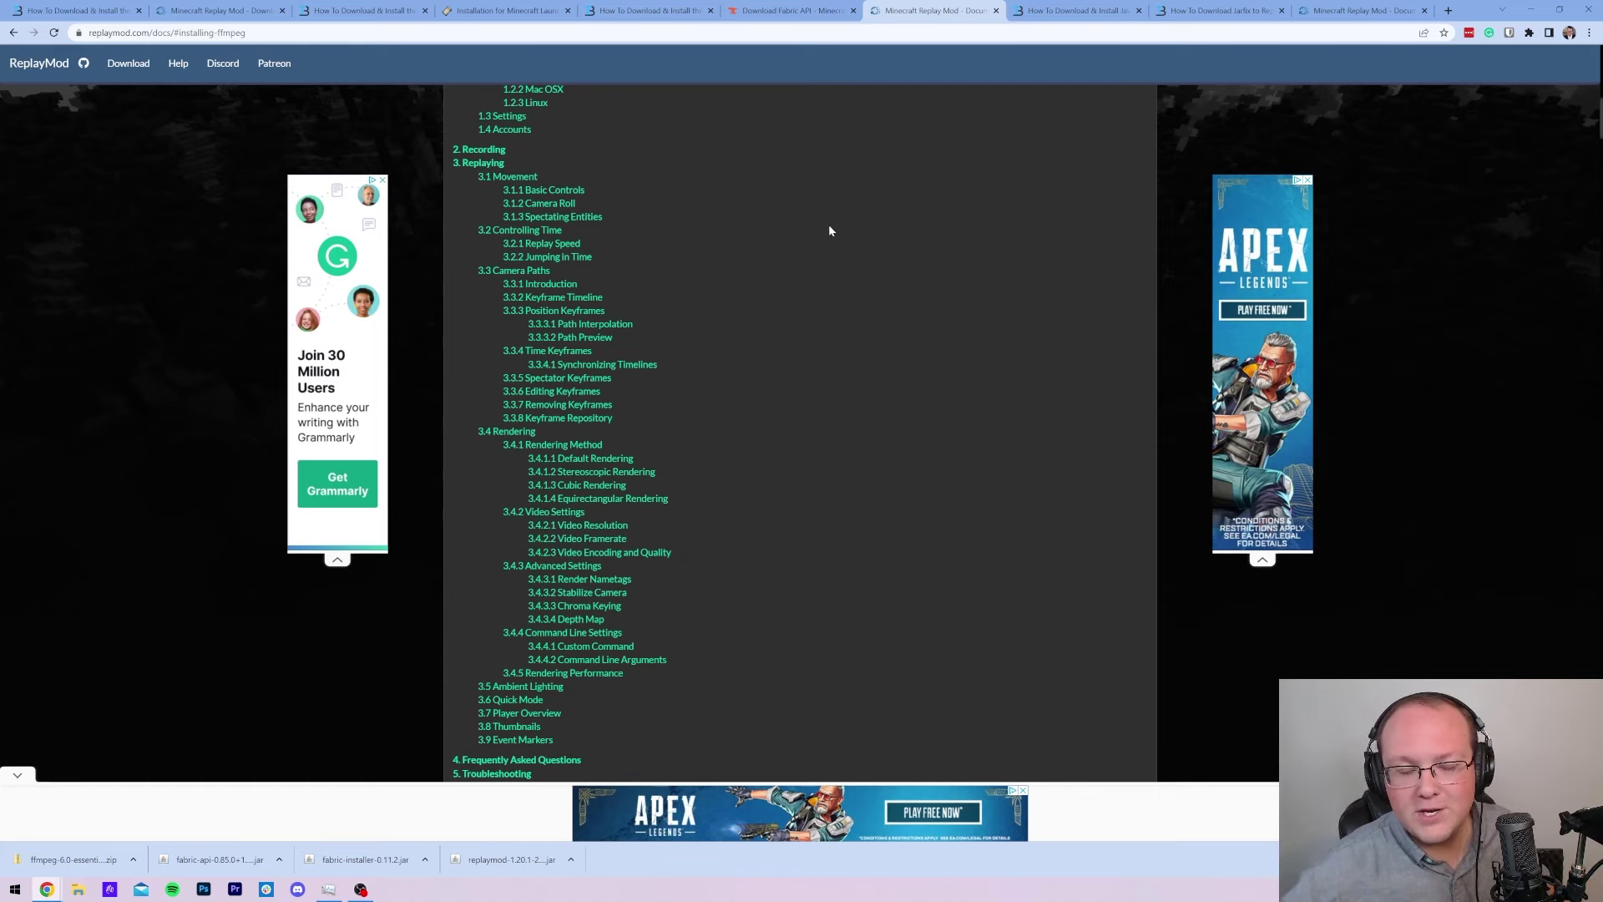
pyautogui.scroll(6, 735, 224)
pyautogui.scroll(-2, 674, 233)
pyautogui.scroll(-1, 676, 234)
# Step: Download ffmpeg-release-essentials.zip from the '1.2 Installing FFmpeg' section, then minimize Chrome
pyautogui.click(545, 250)
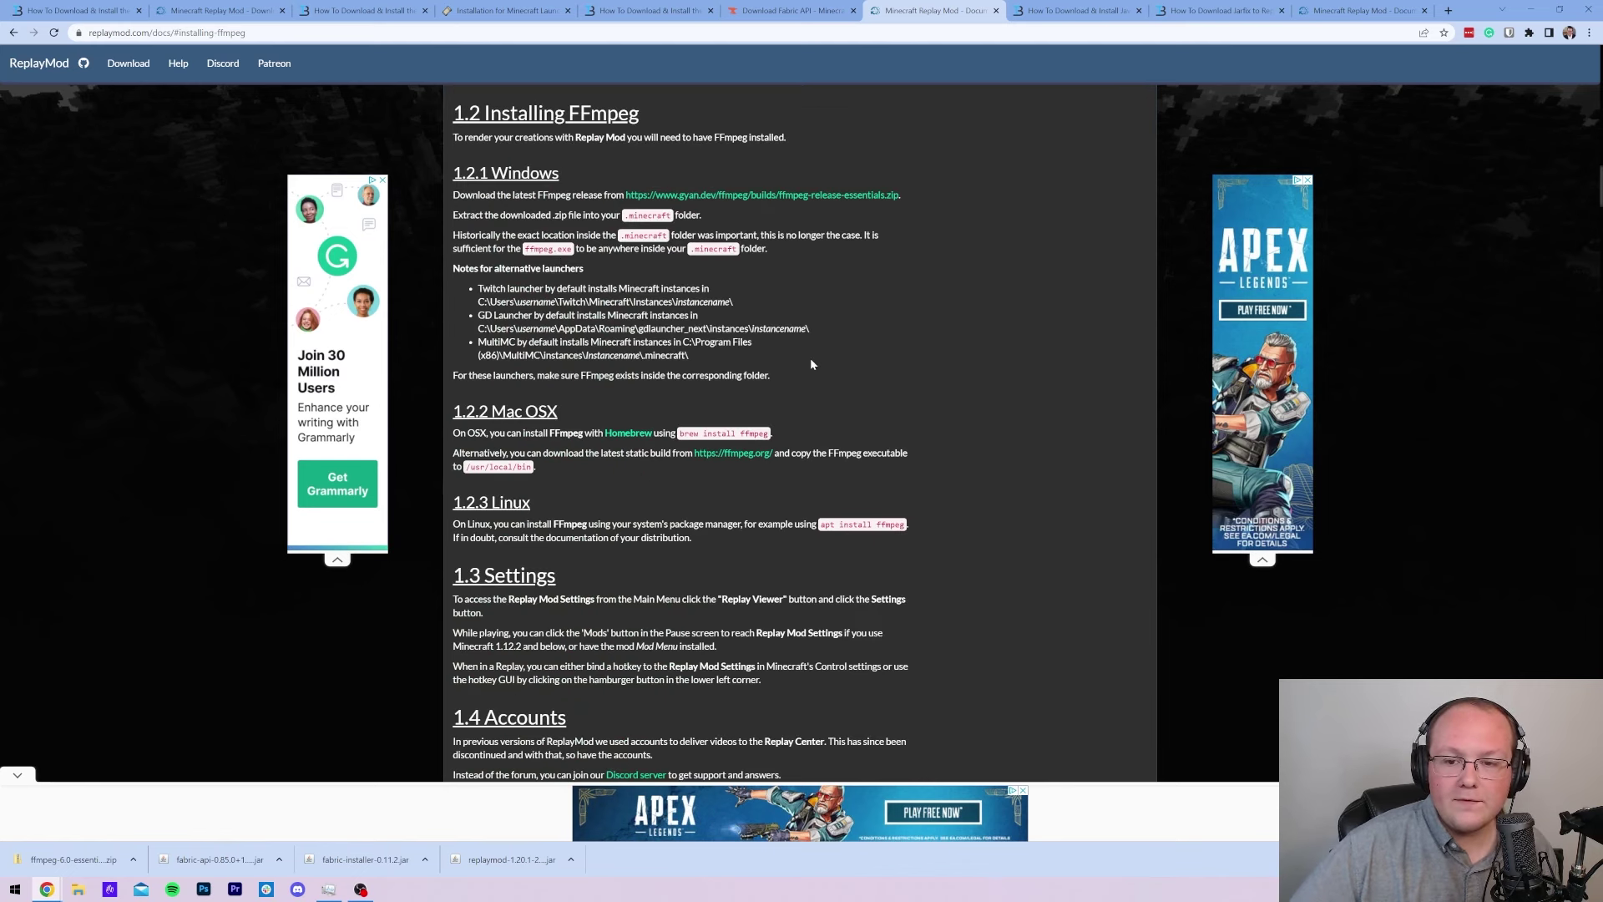
pyautogui.moveTo(480, 195)
pyautogui.mouseDown()
pyautogui.moveTo(587, 216)
pyautogui.moveTo(606, 195)
pyautogui.moveTo(455, 195)
pyautogui.mouseUp()
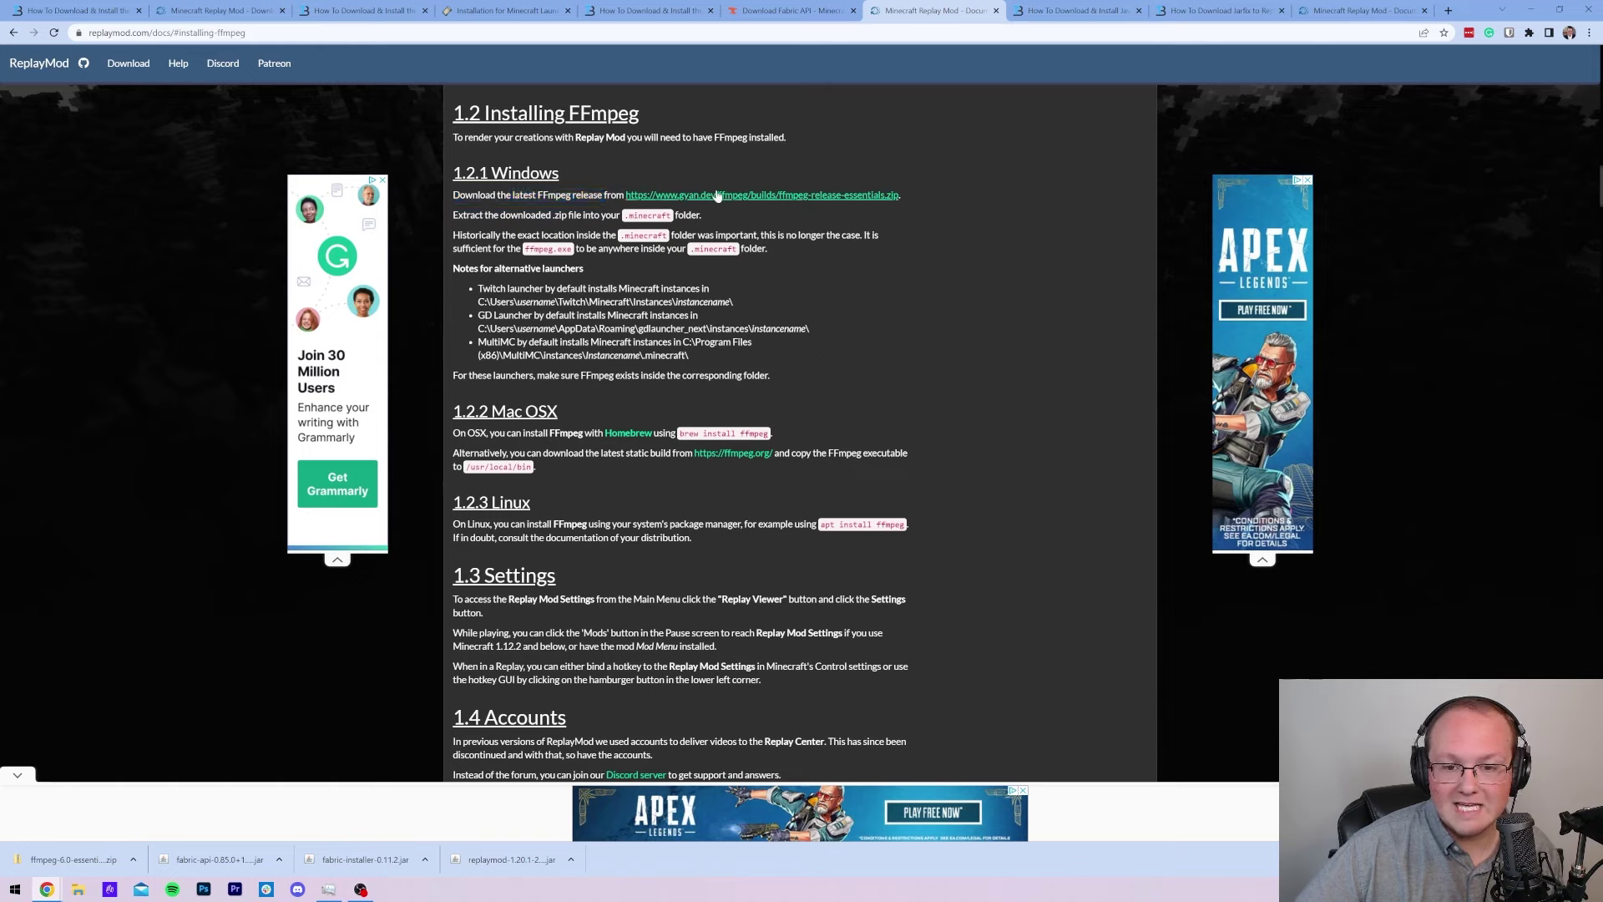
pyautogui.click(829, 199)
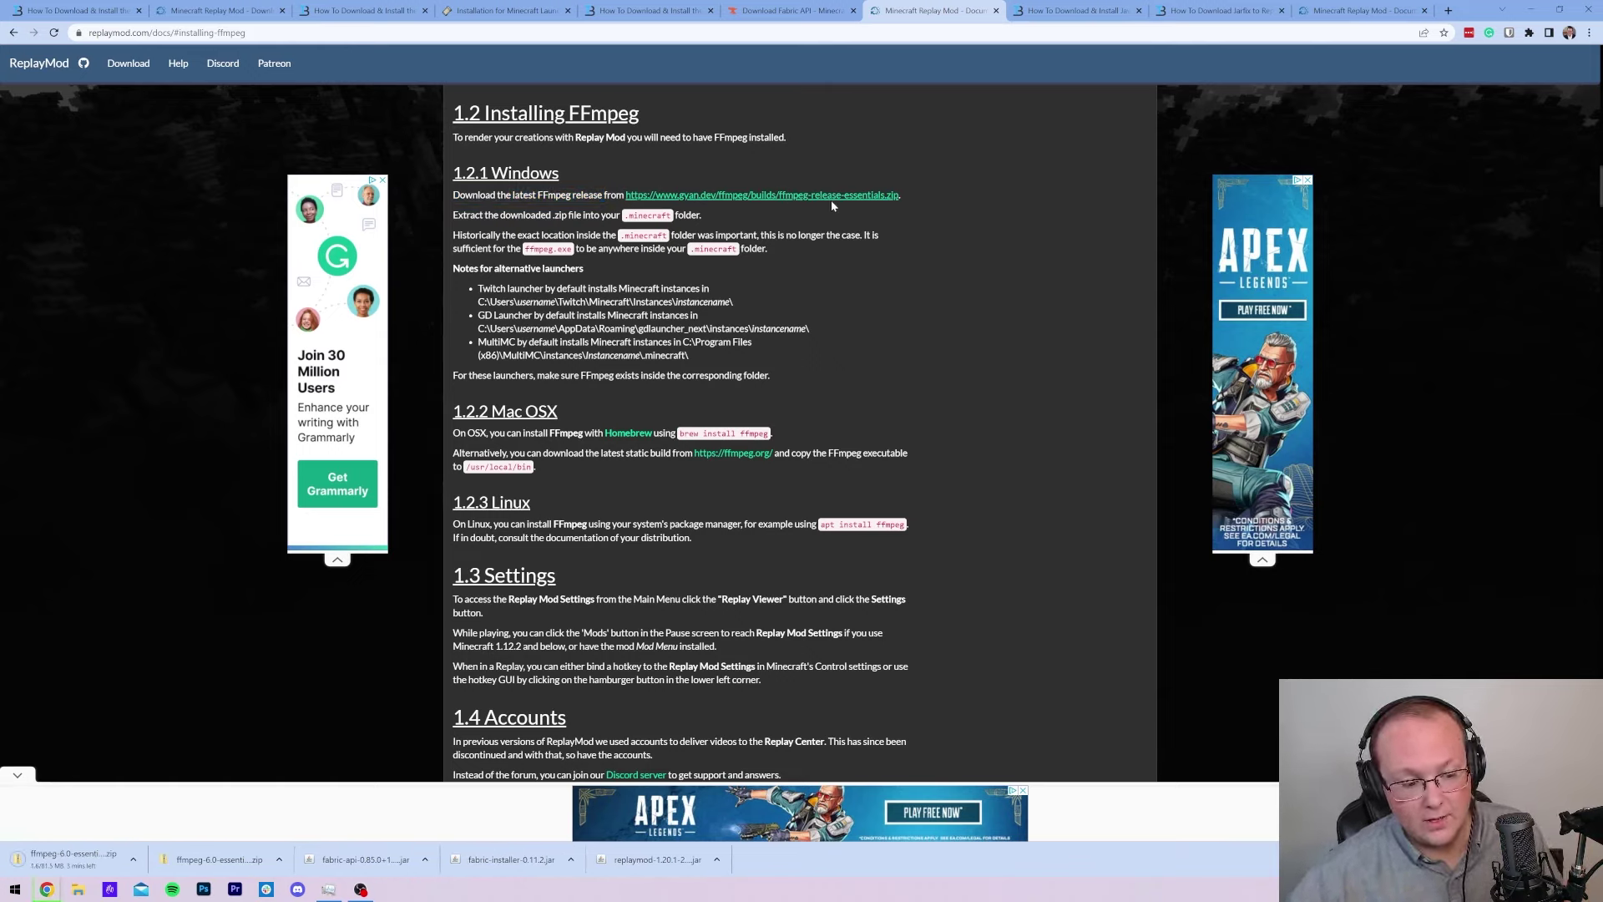
pyautogui.click(1532, 11)
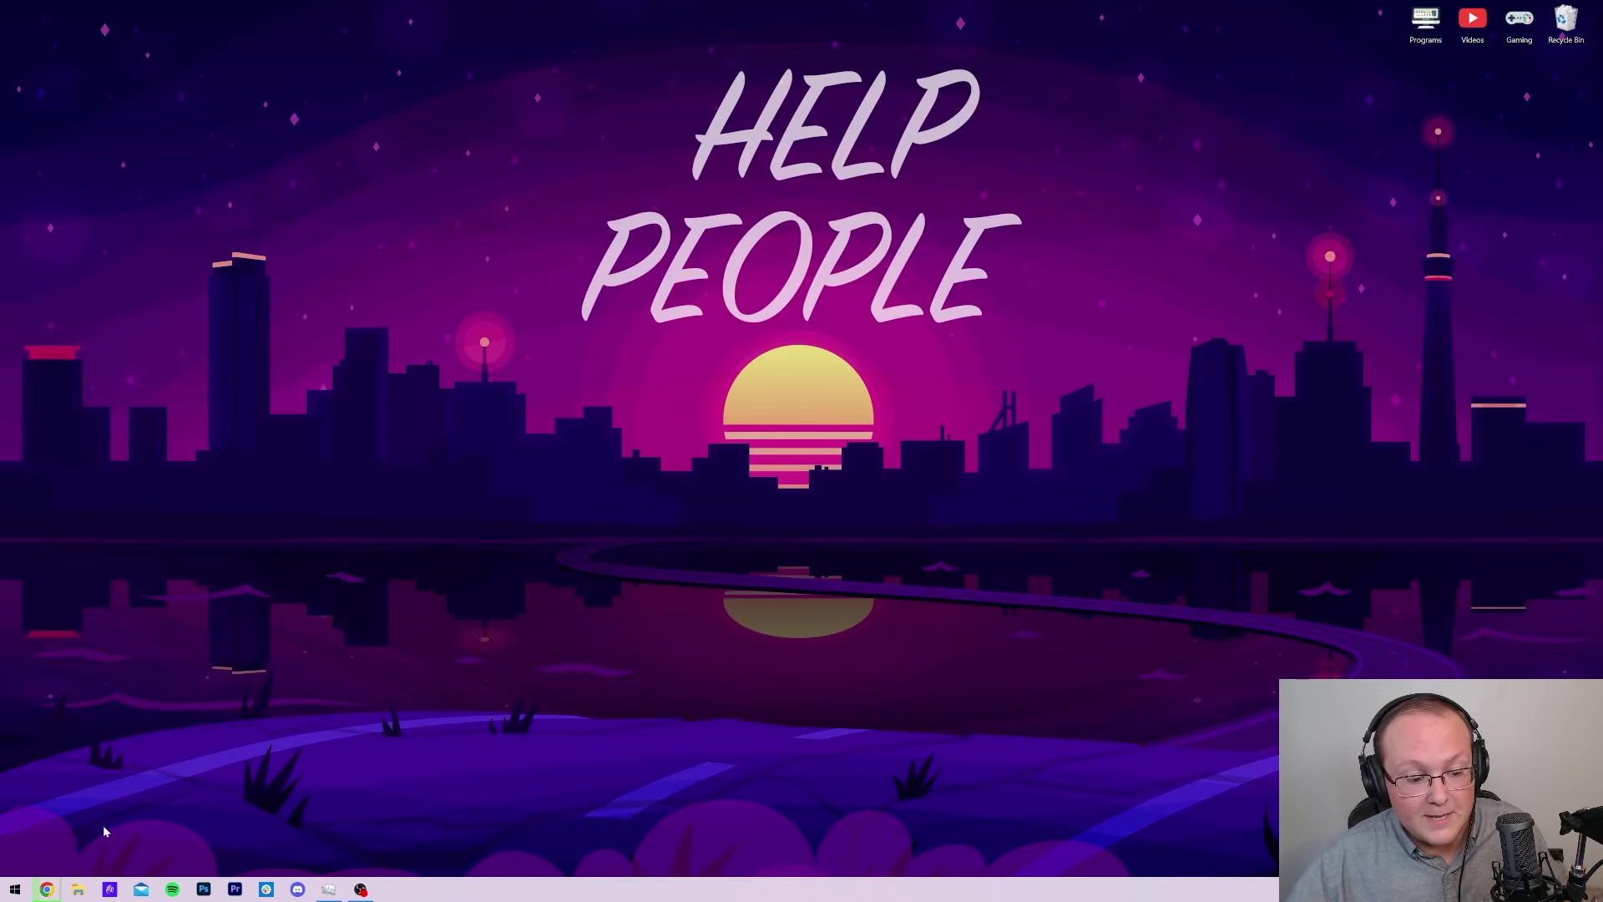
# Step: Move the downloaded ffmpeg zip from Downloads onto the desktop
pyautogui.click(15, 889)
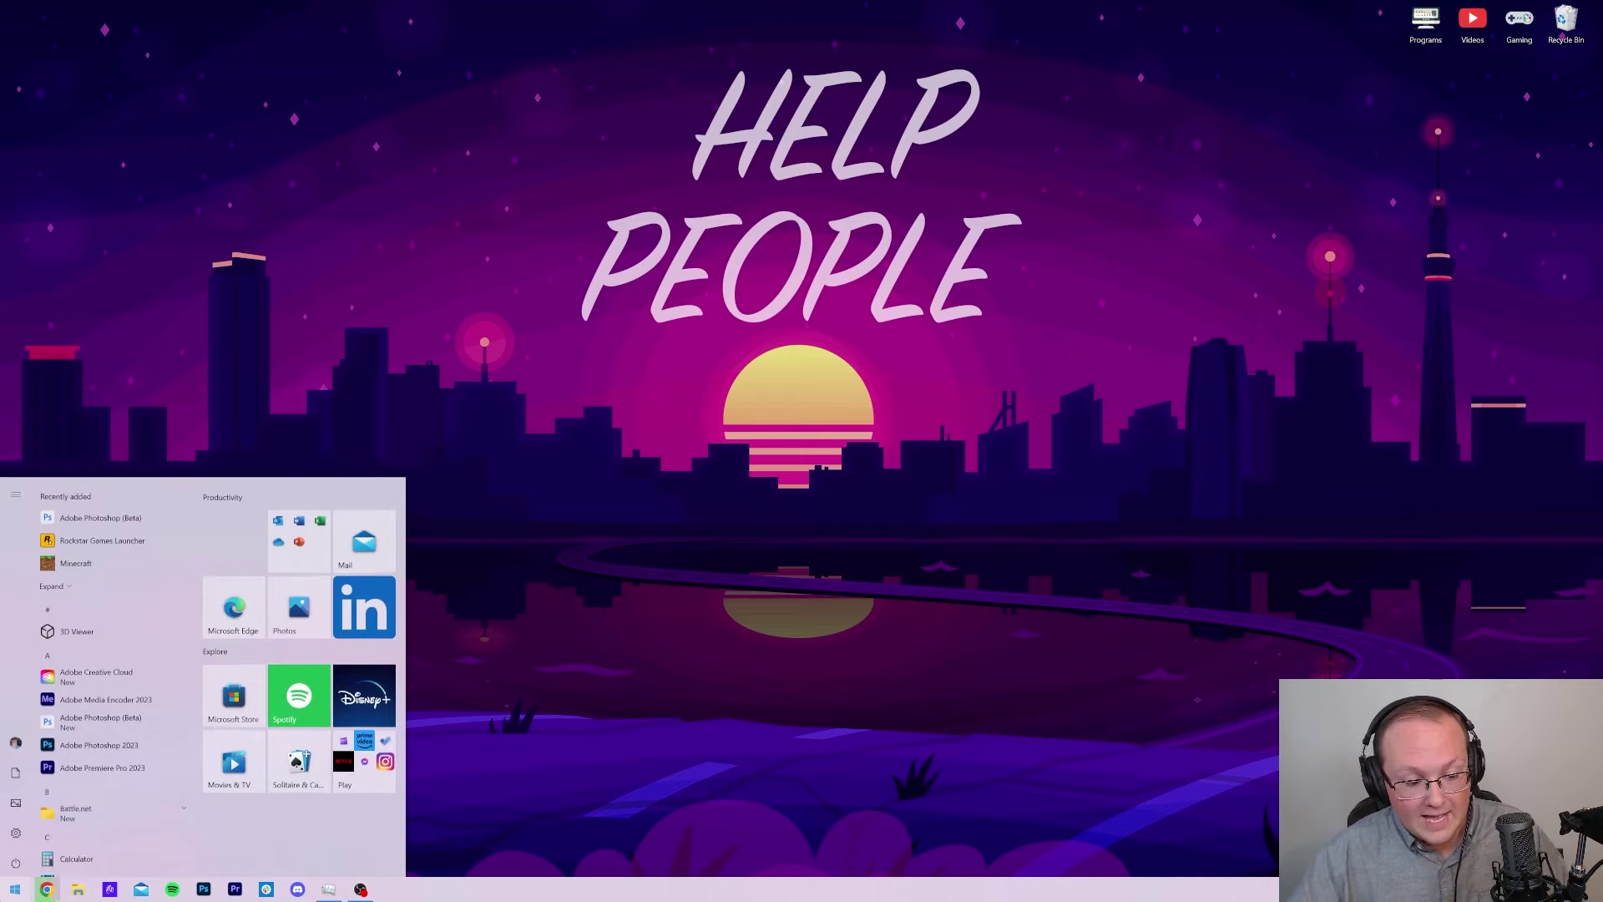
pyautogui.write('down')
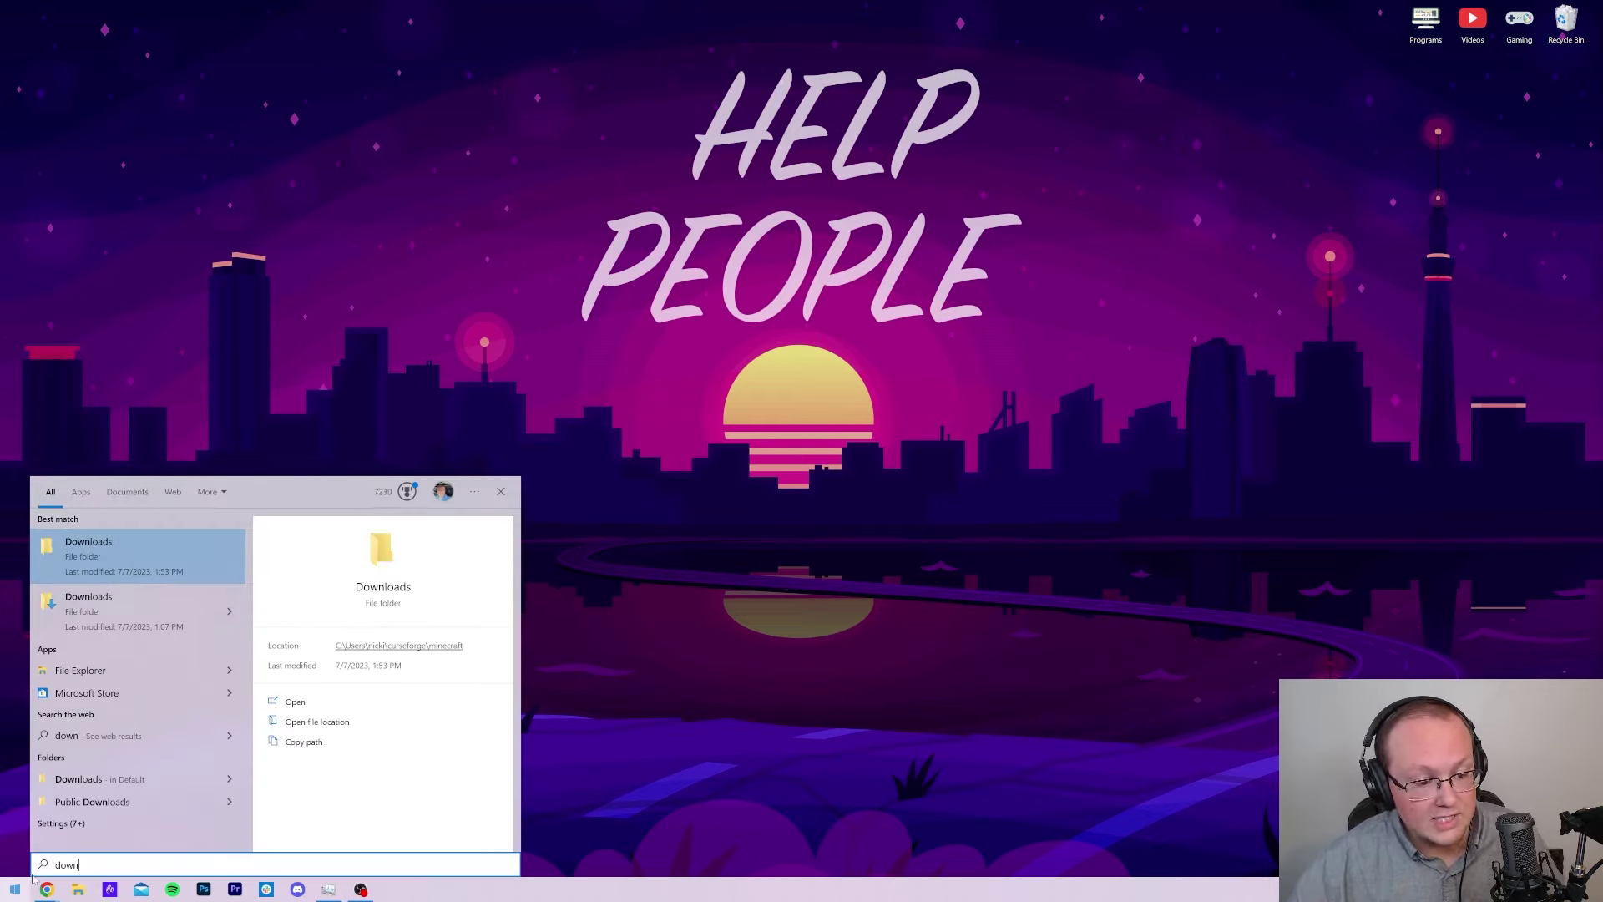
pyautogui.click(192, 603)
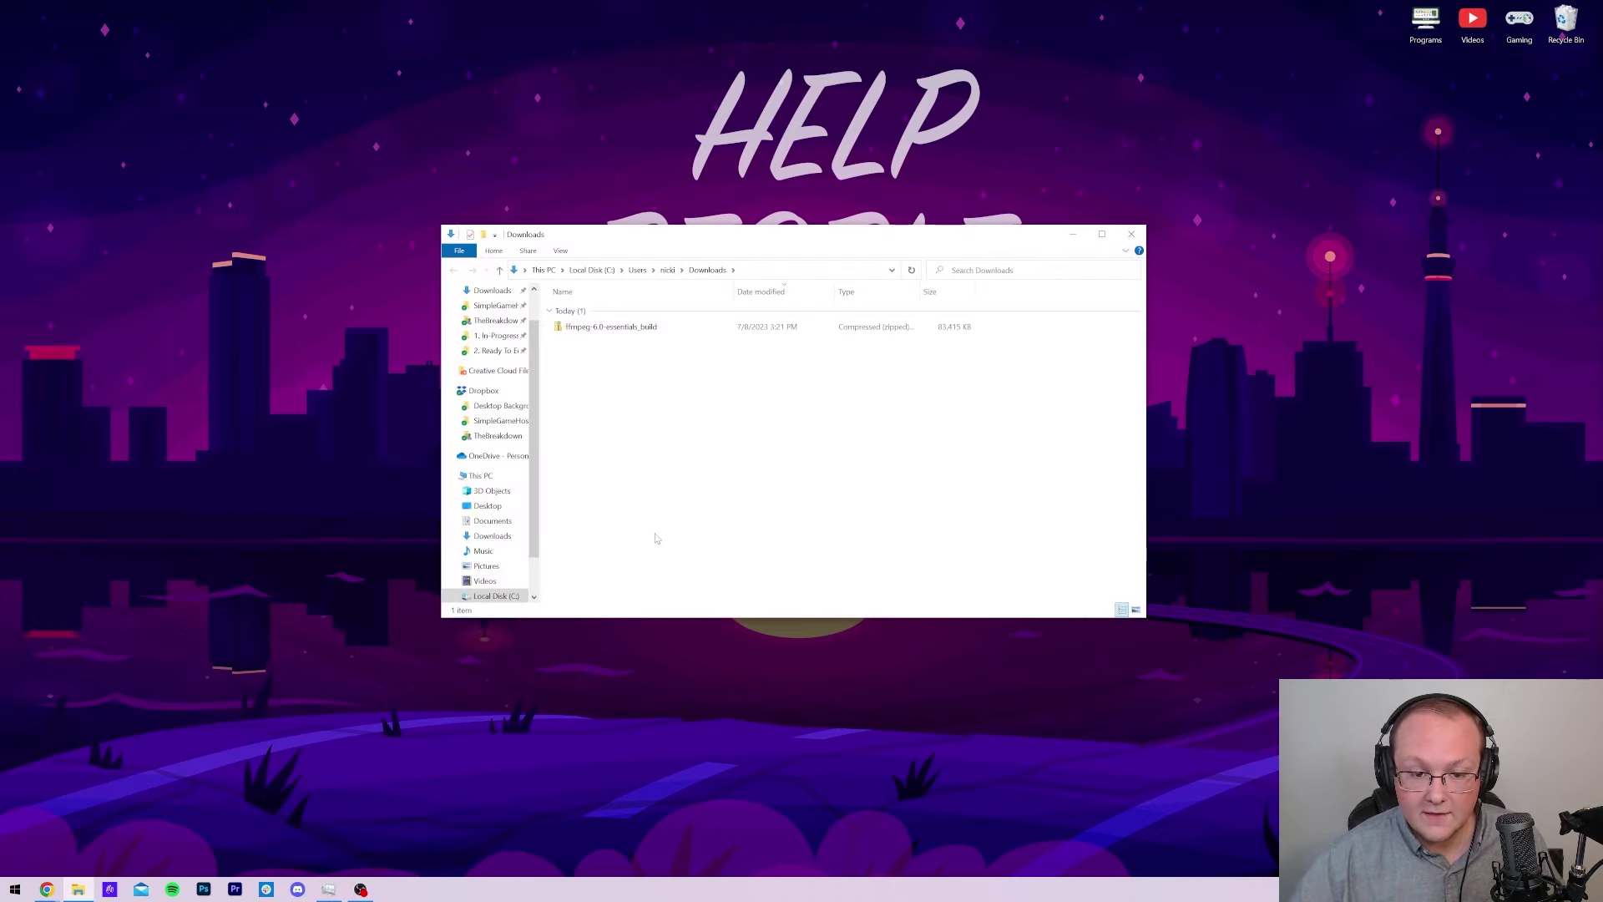
pyautogui.click(616, 330)
pyautogui.moveTo(613, 338); pyautogui.dragTo(257, 338)
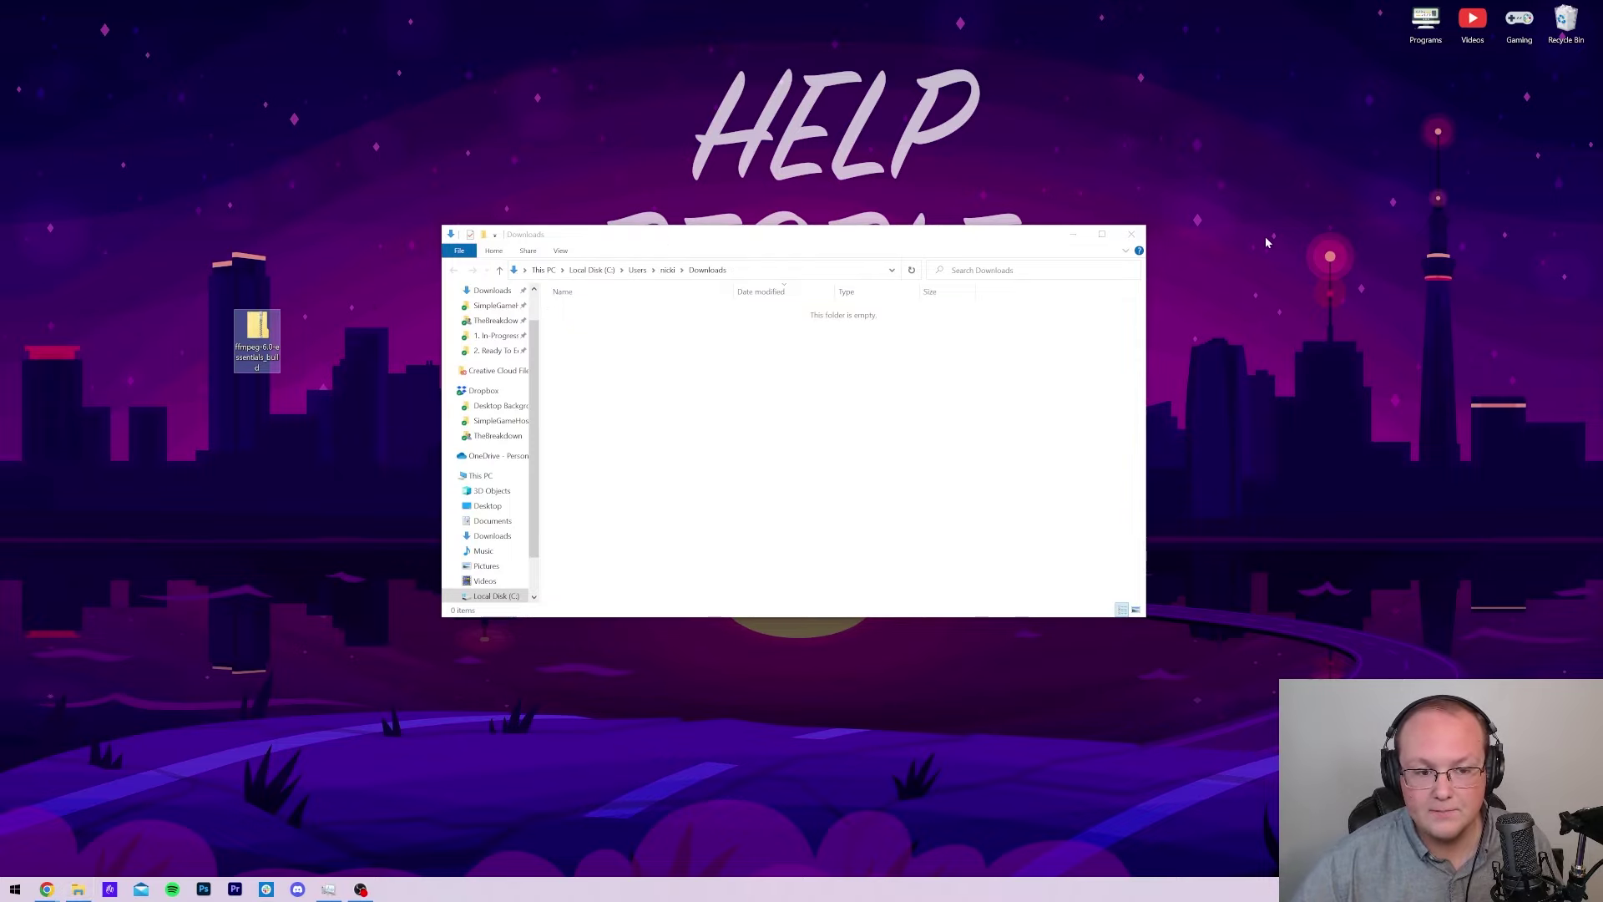
pyautogui.click(1132, 234)
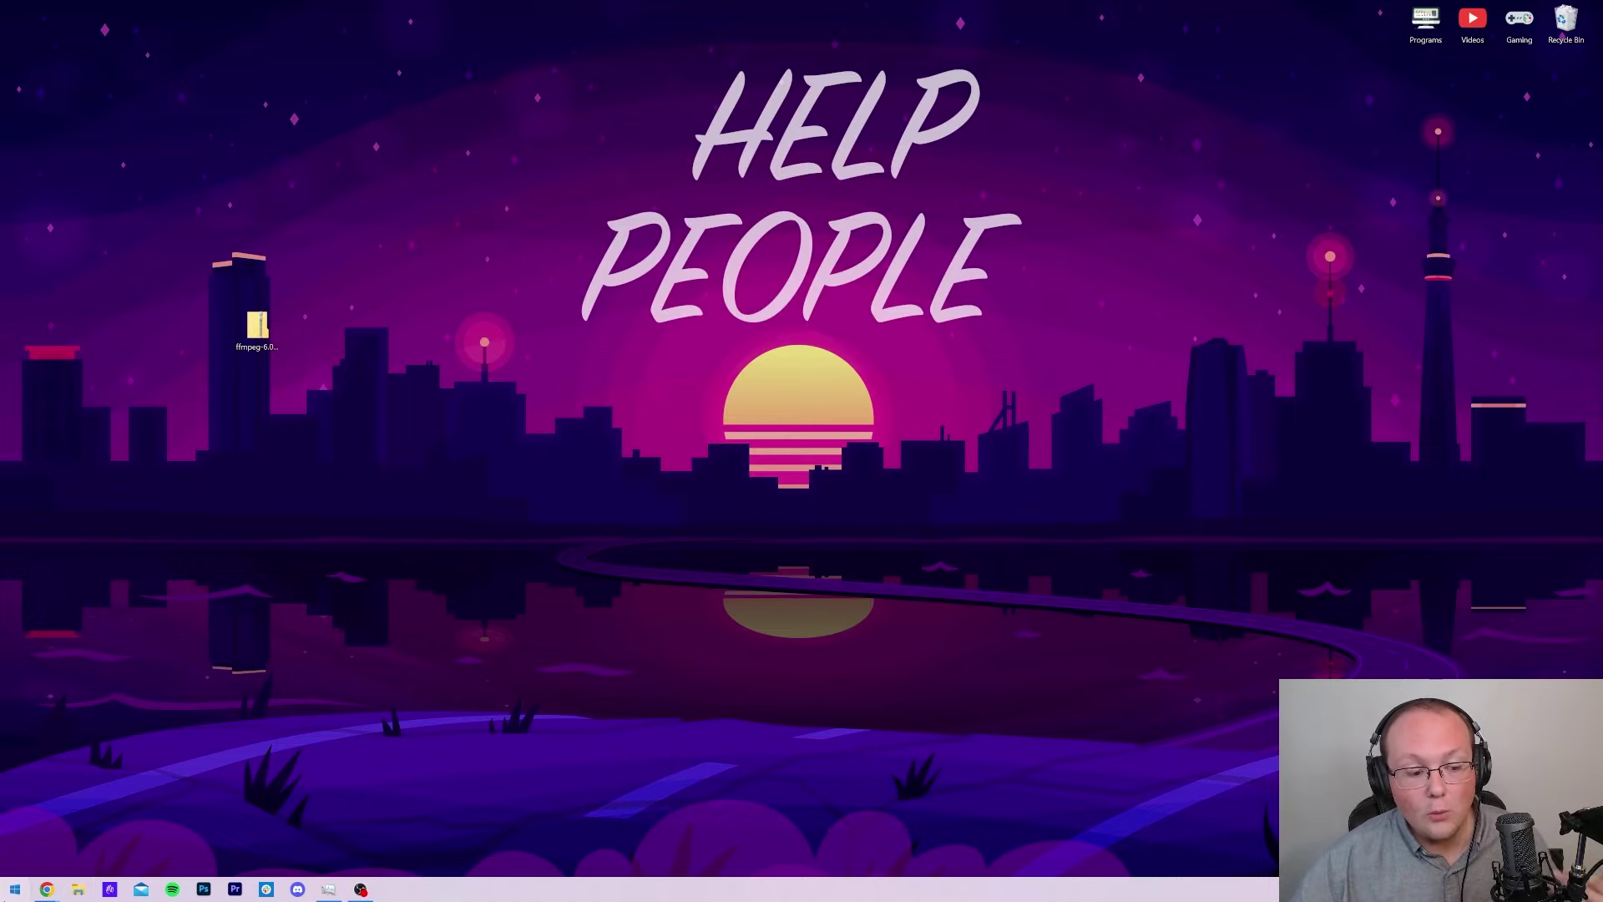
# Step: Launch the Minecraft Launcher from the Start menu
pyautogui.click(25, 895)
pyautogui.write('m')
pyautogui.click(26, 895)
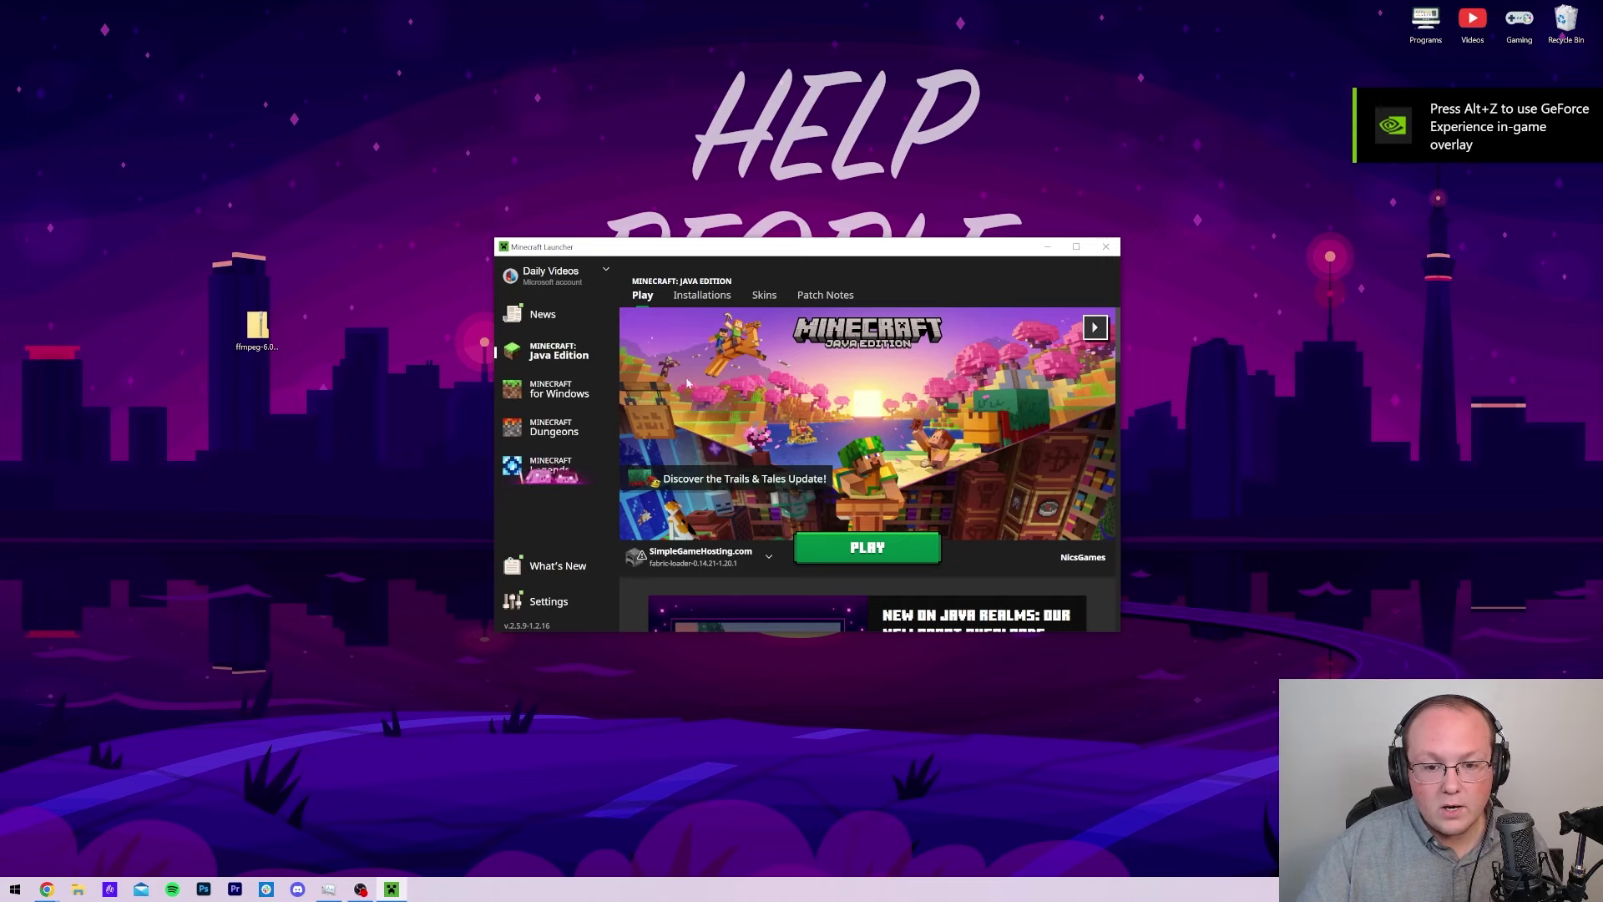
# Step: Open the fabric-loader-1.20.1 game folder from the Installations list
pyautogui.click(703, 297)
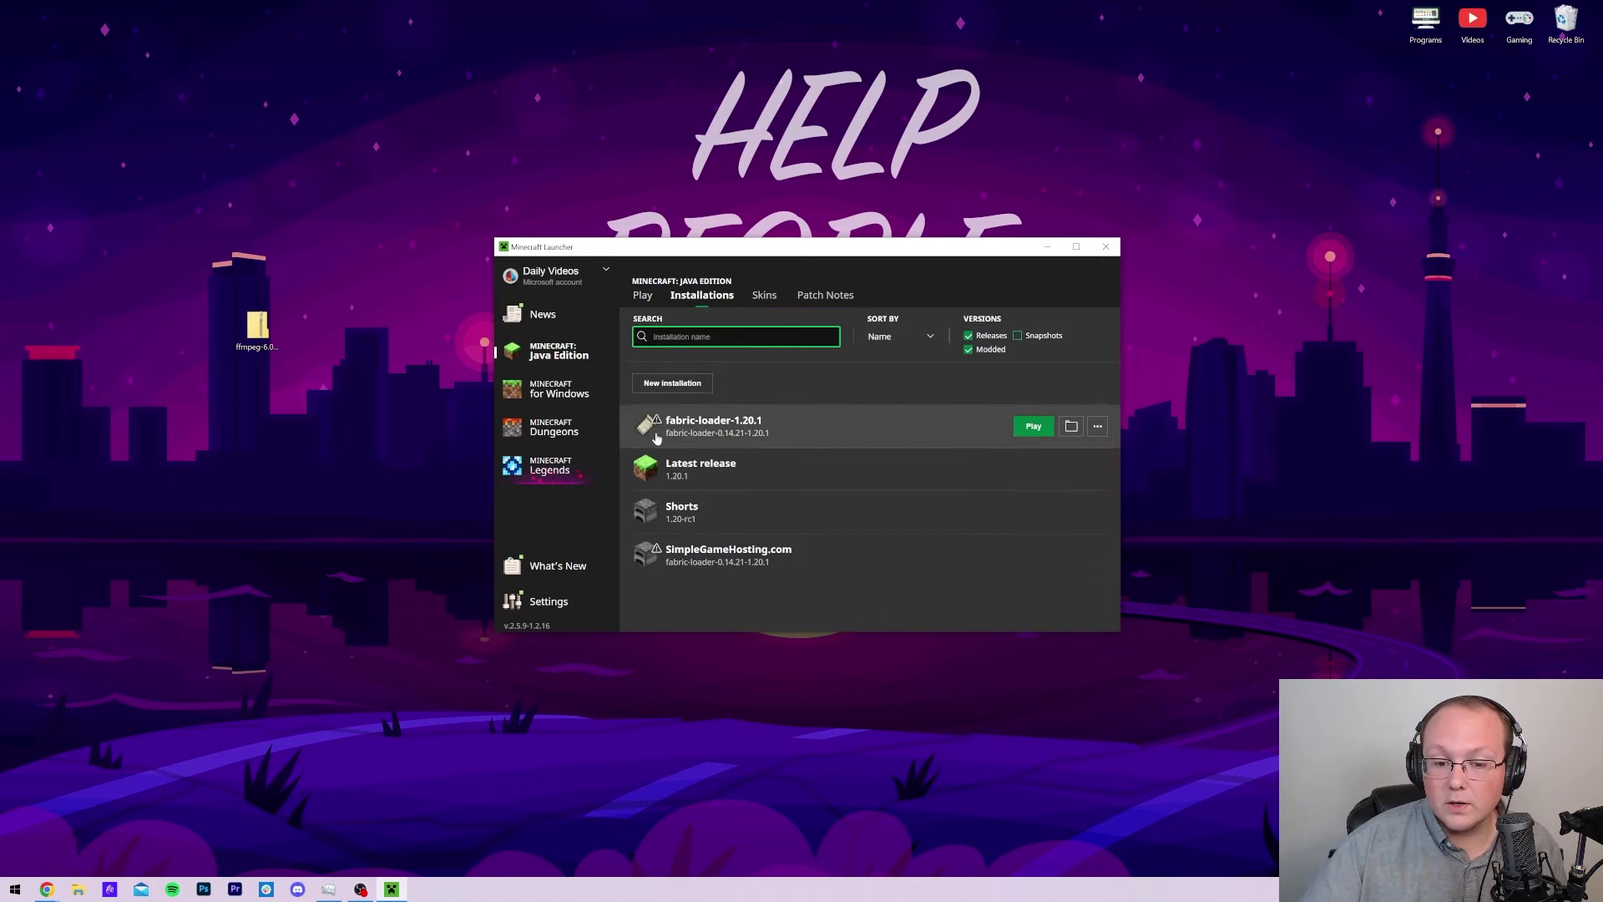
pyautogui.click(1072, 428)
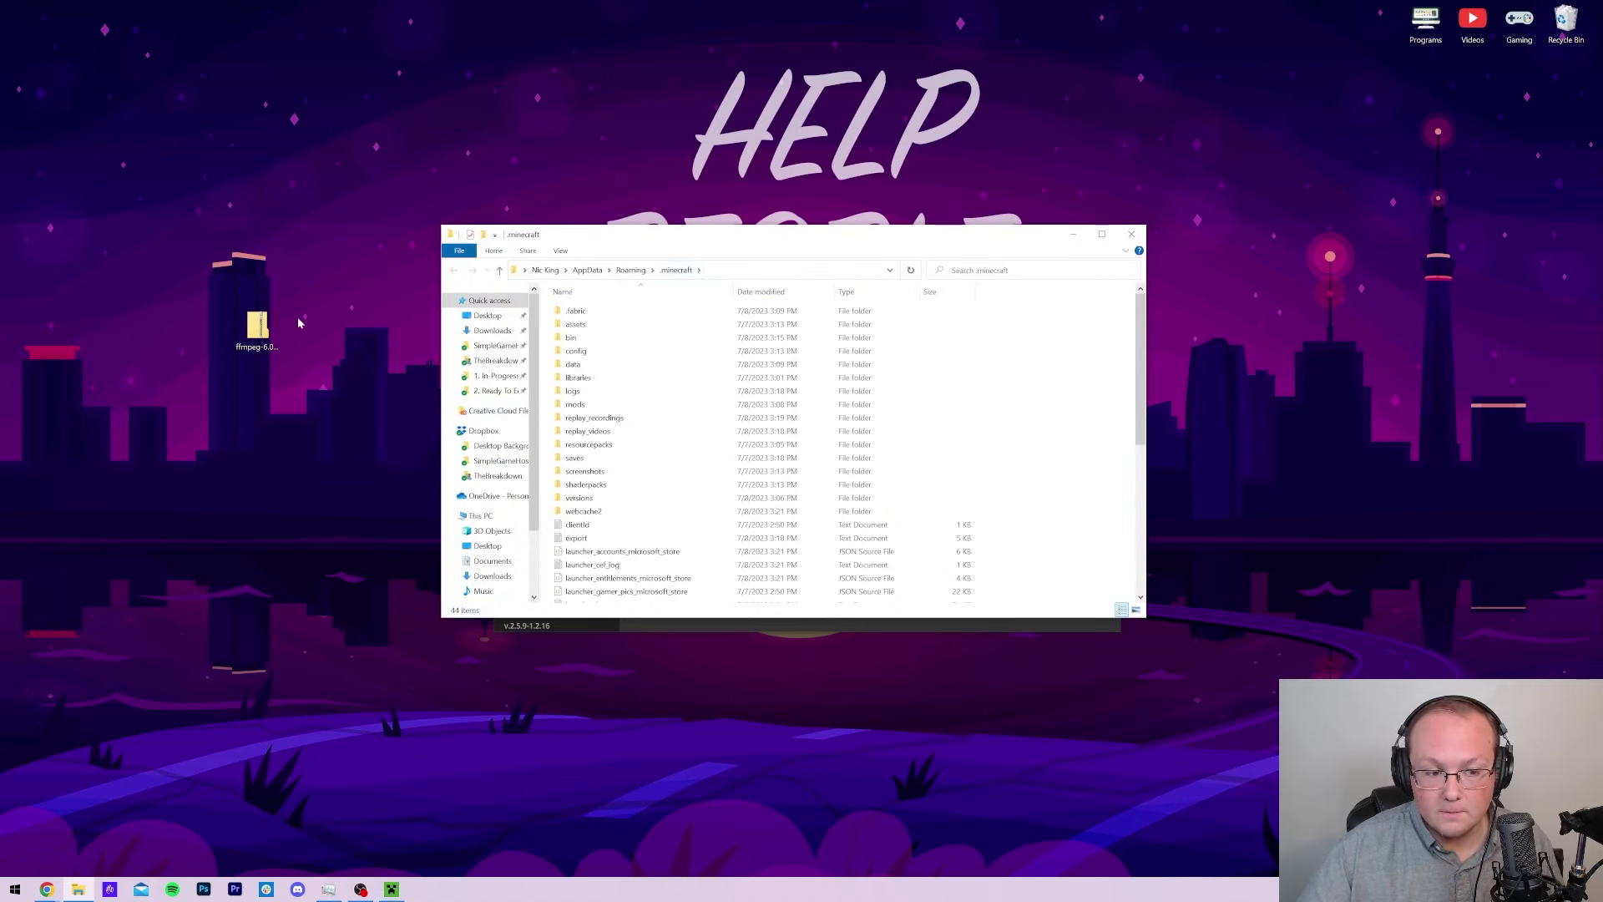
# Step: Move the ffmpeg zip into .minecraft, extract it there, and check its bin, doc and presets folders
pyautogui.moveTo(250, 325); pyautogui.dragTo(1084, 369)
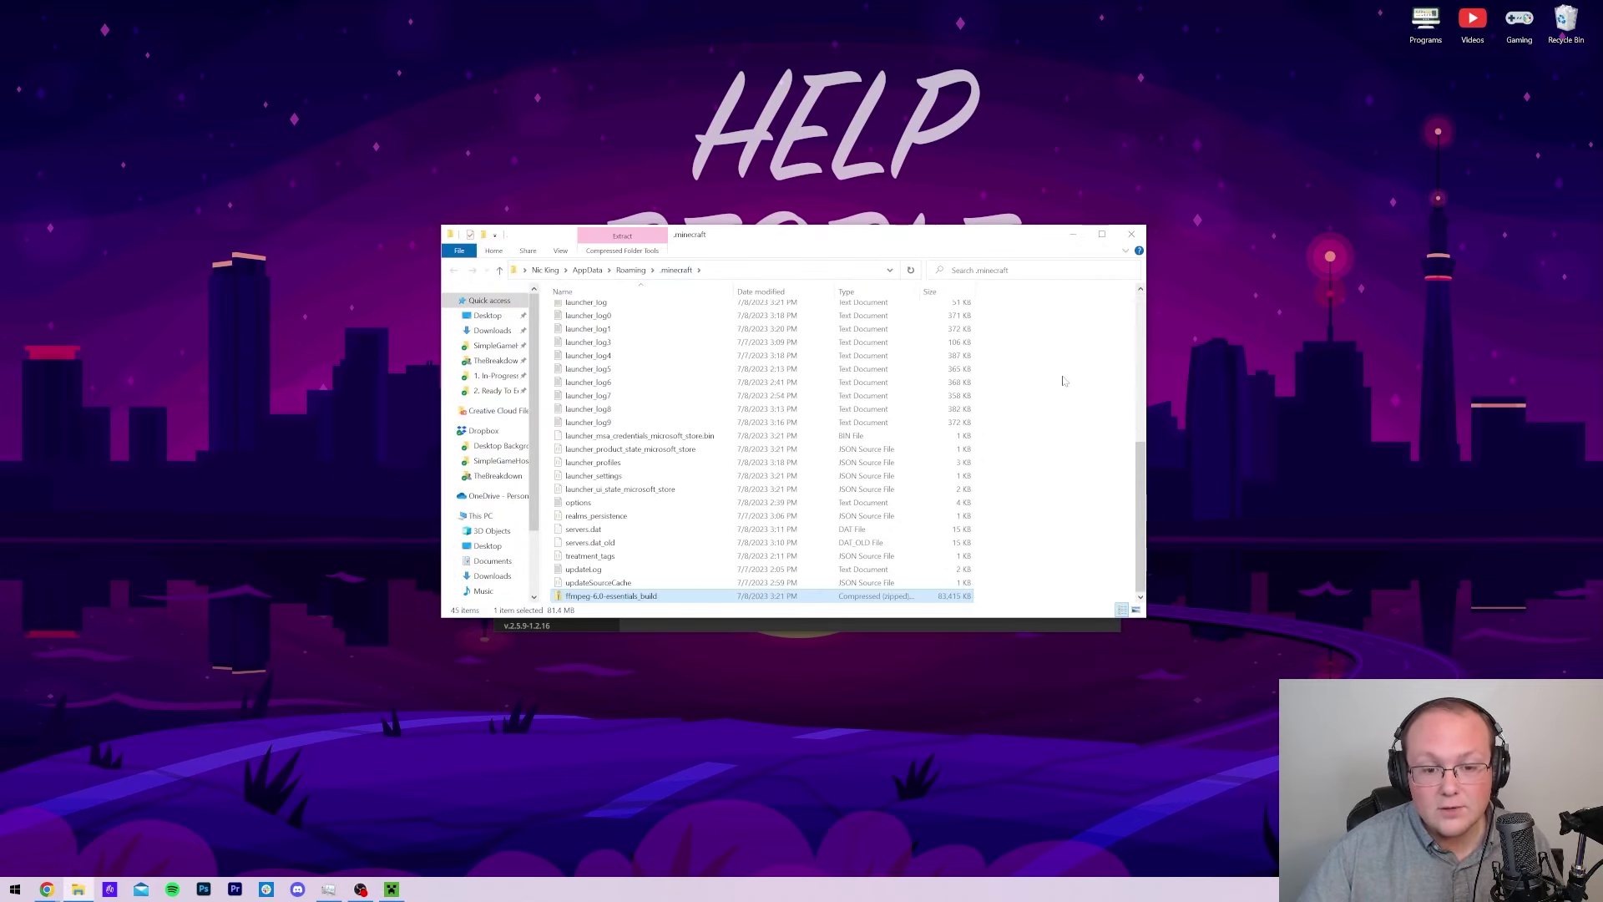
pyautogui.click(1011, 451)
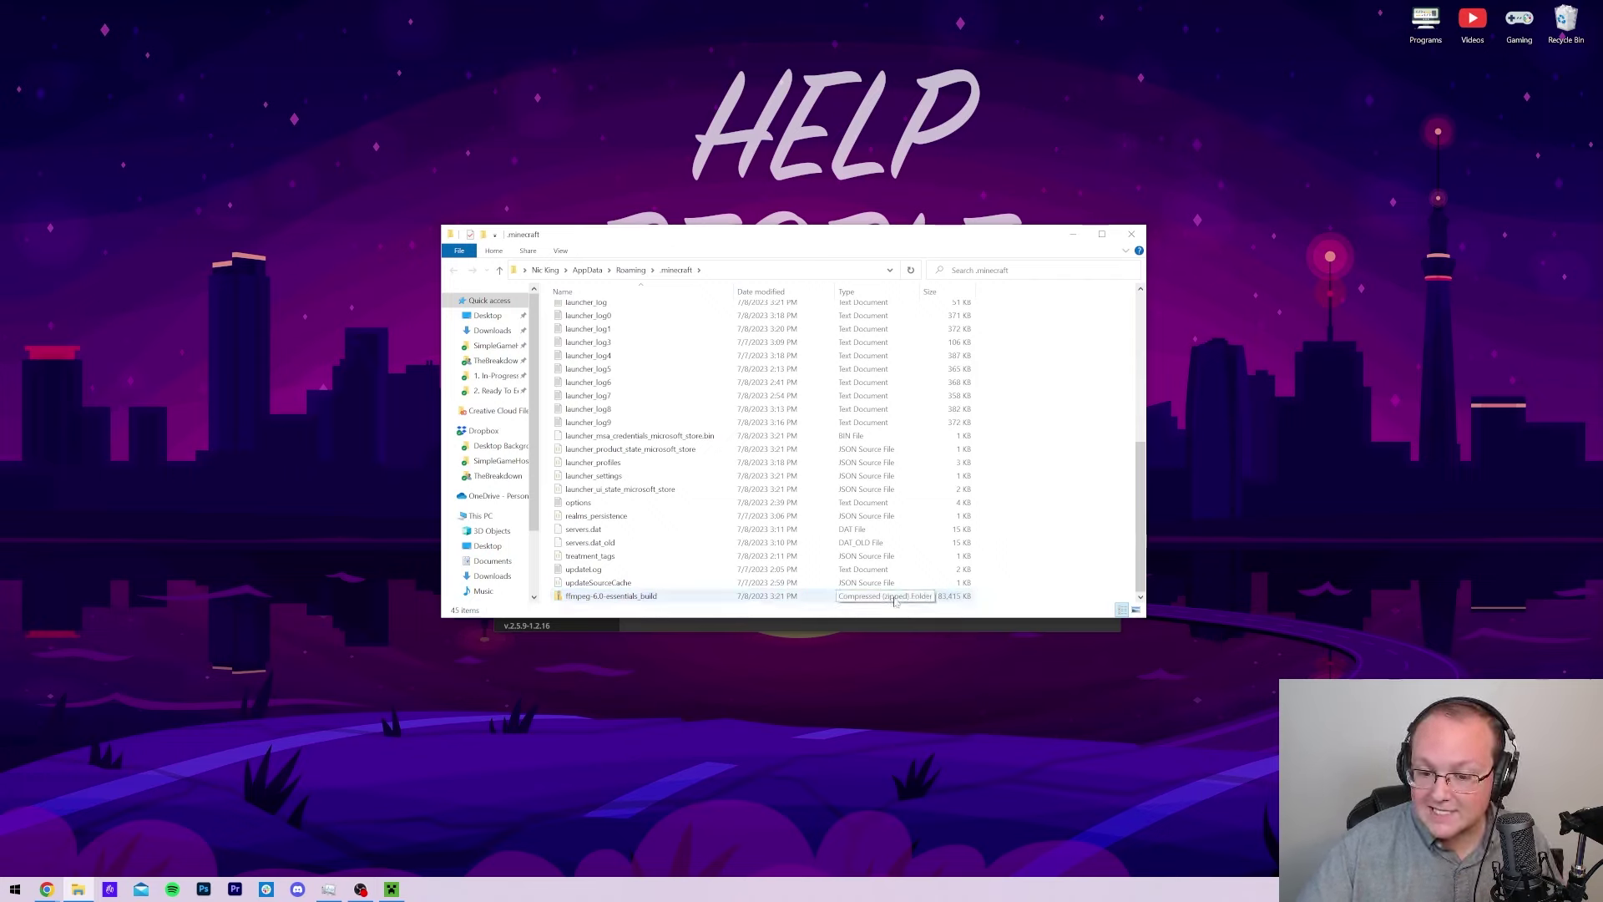
pyautogui.rightClick(634, 599)
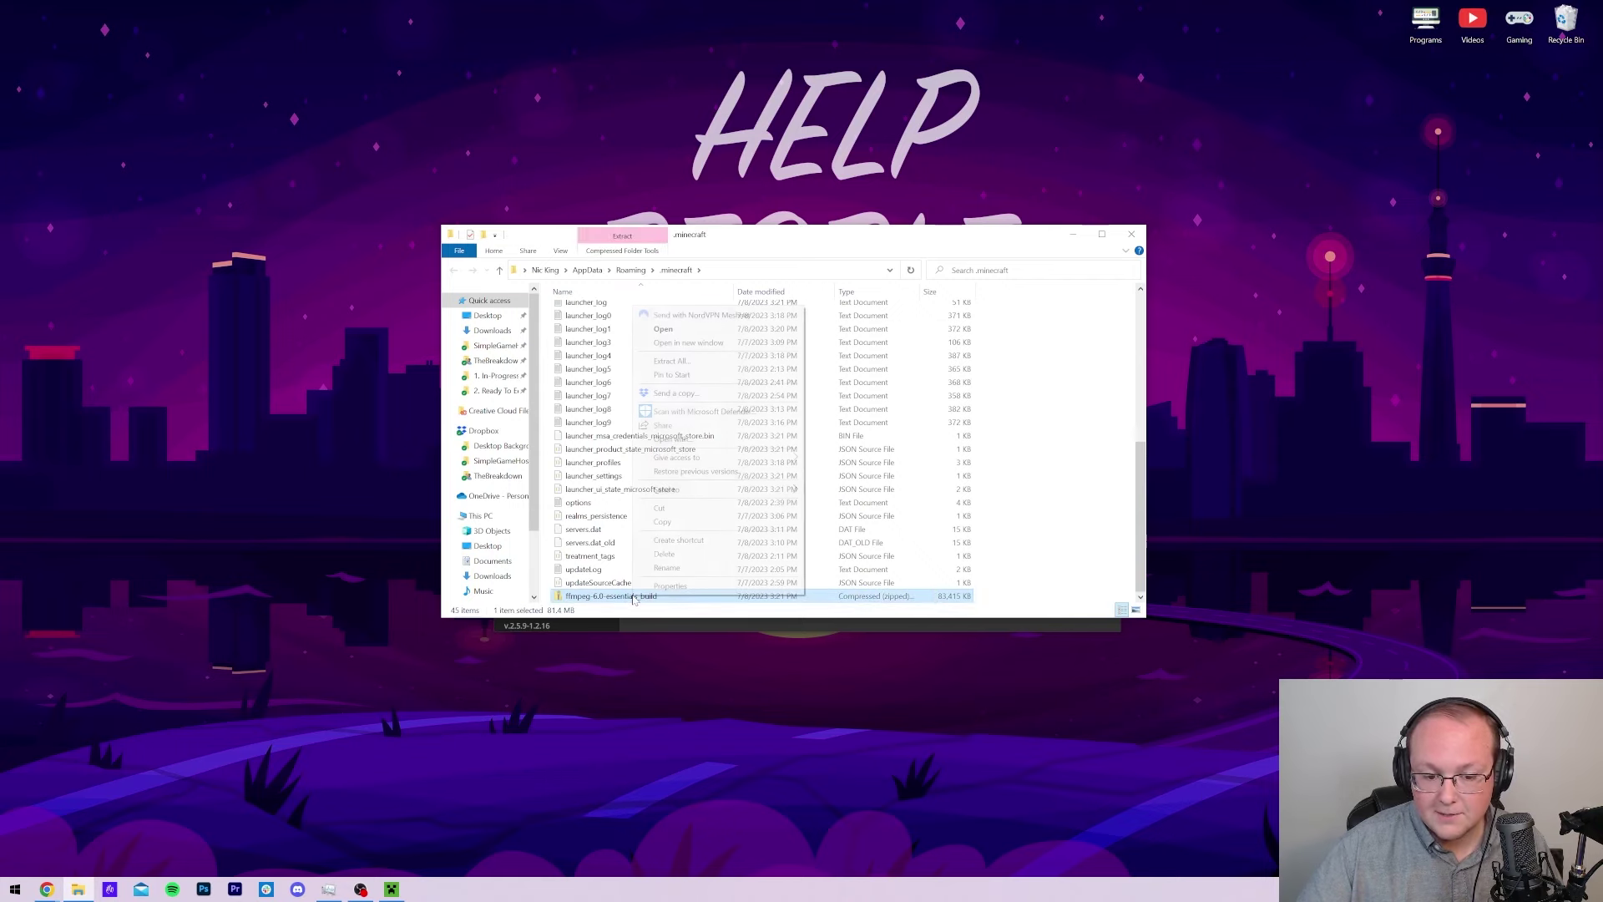
pyautogui.click(676, 363)
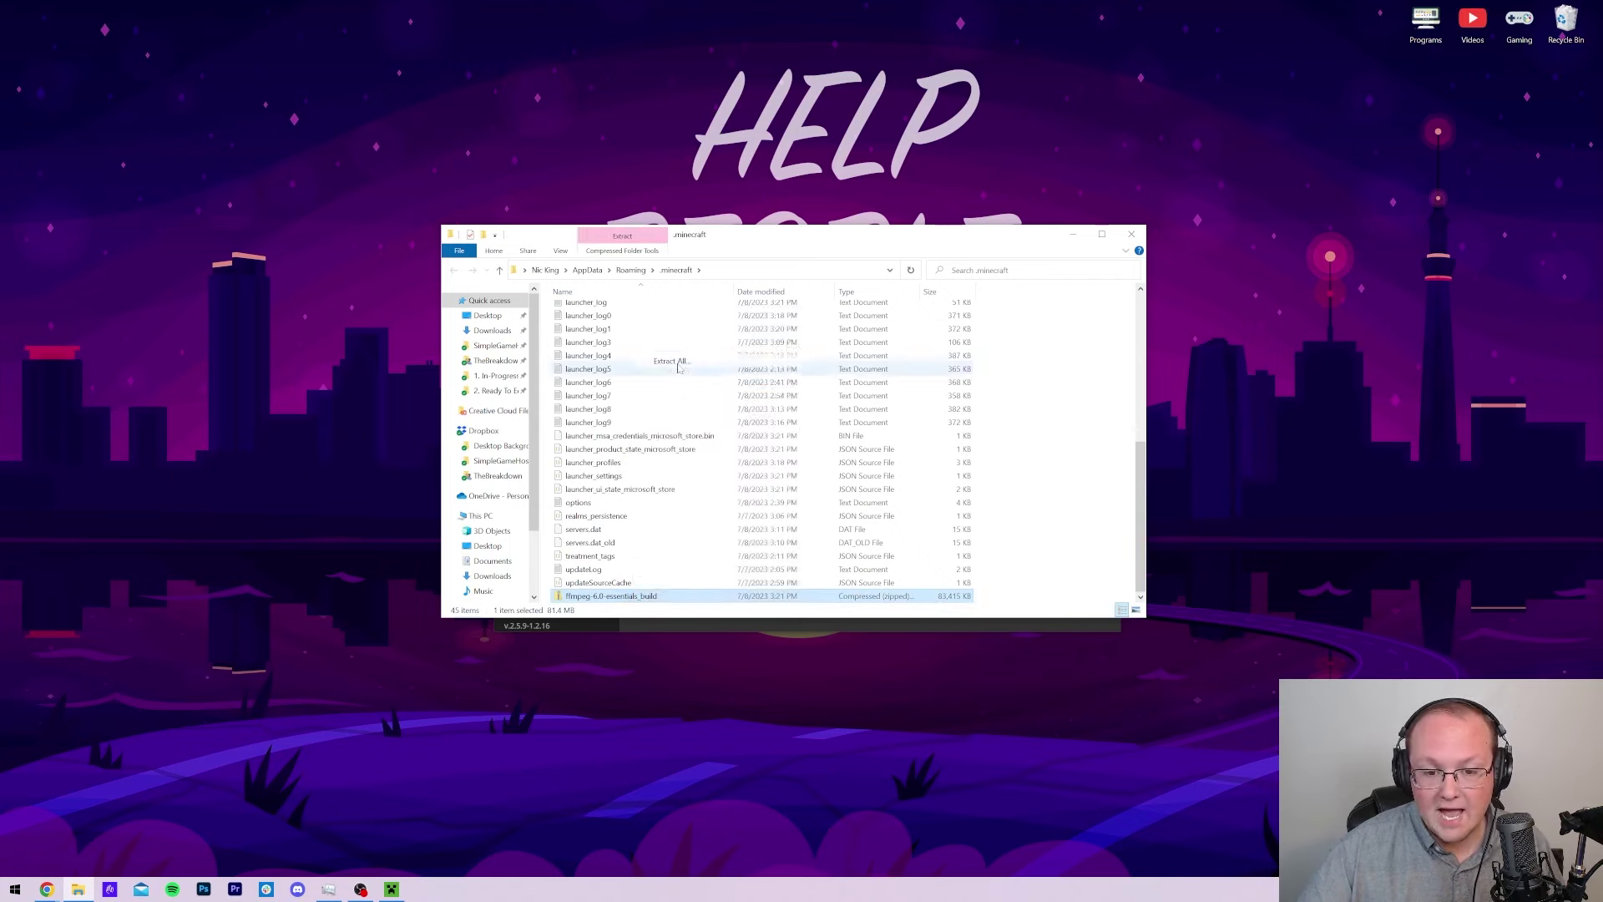
pyautogui.click(906, 576)
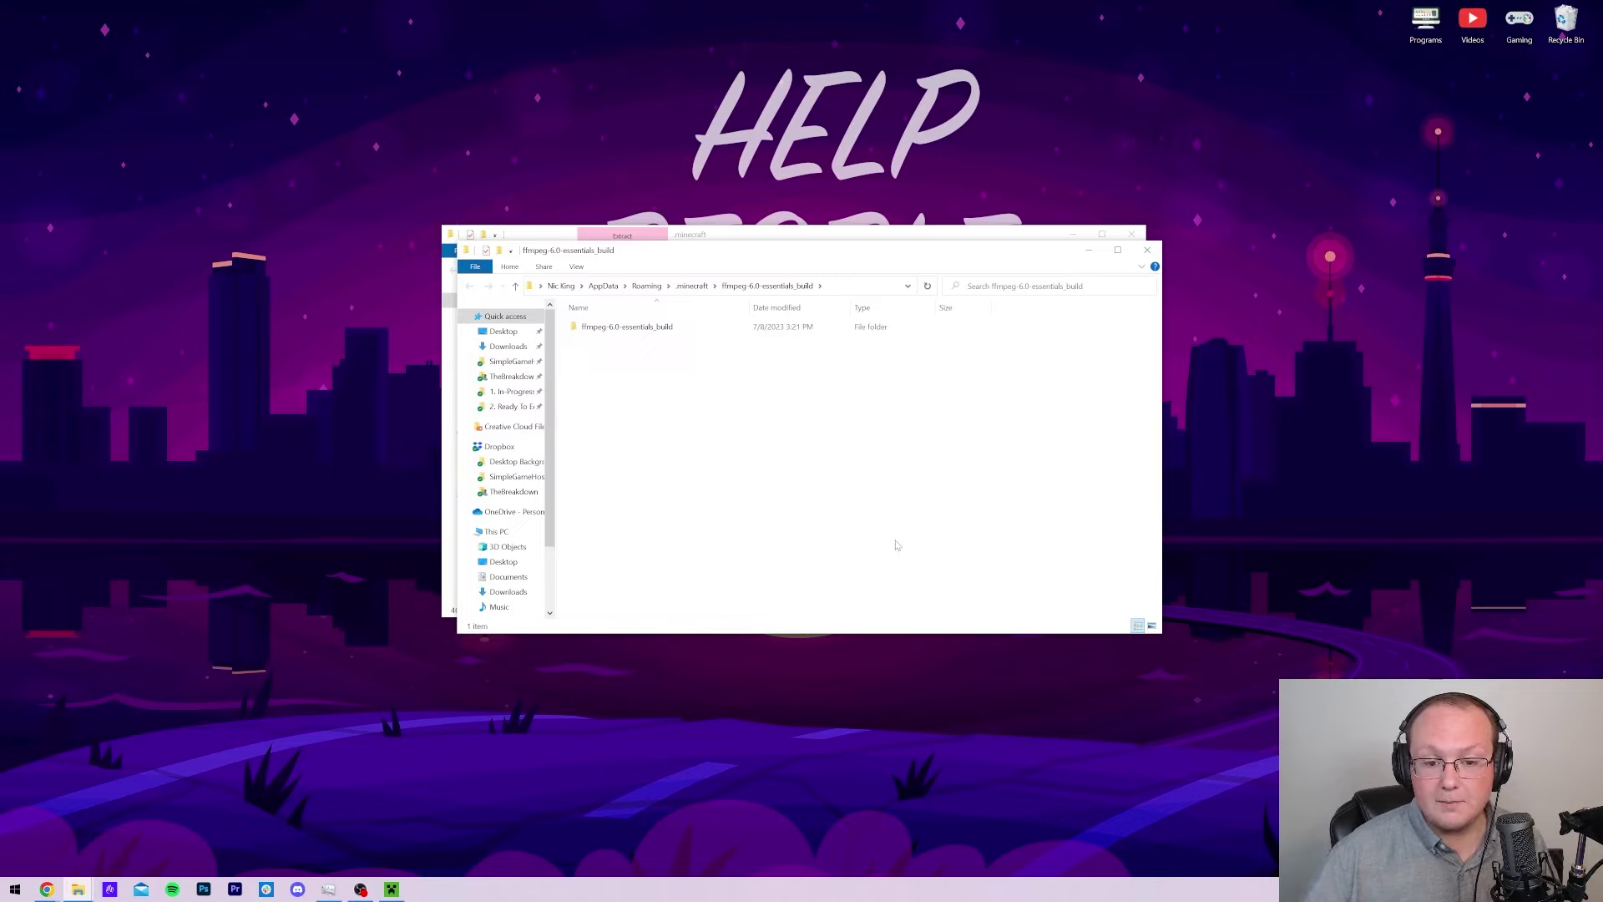
pyautogui.doubleClick(626, 326)
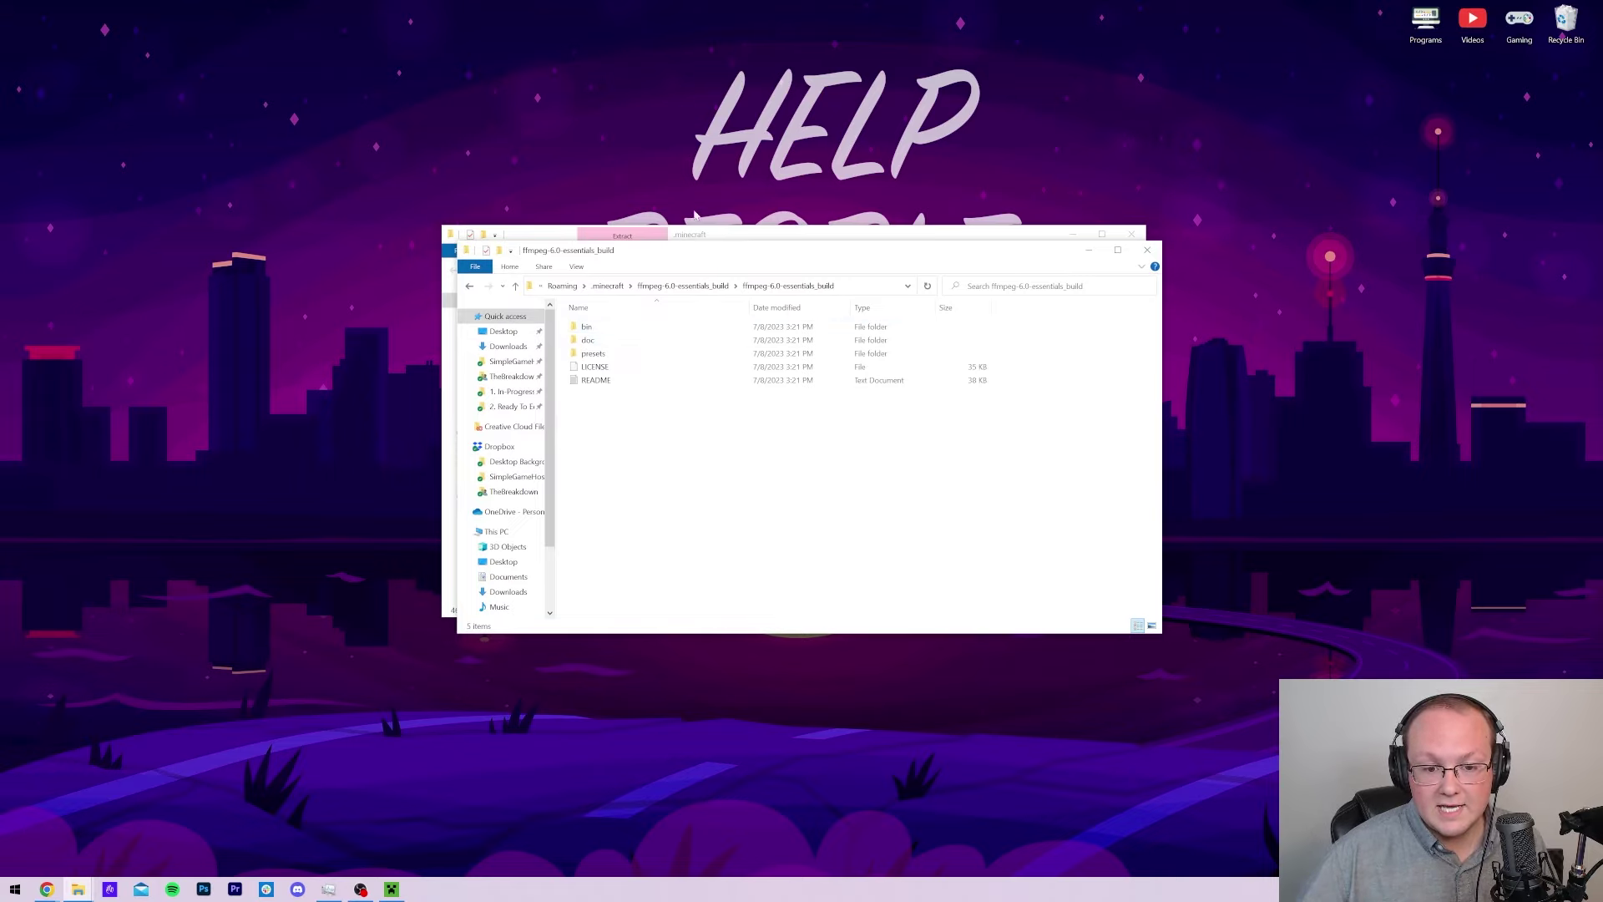
pyautogui.click(1146, 250)
# Step: Close the .minecraft window and launch the SimpleGameHosting.com installation, accepting the modded warning
pyautogui.click(1134, 239)
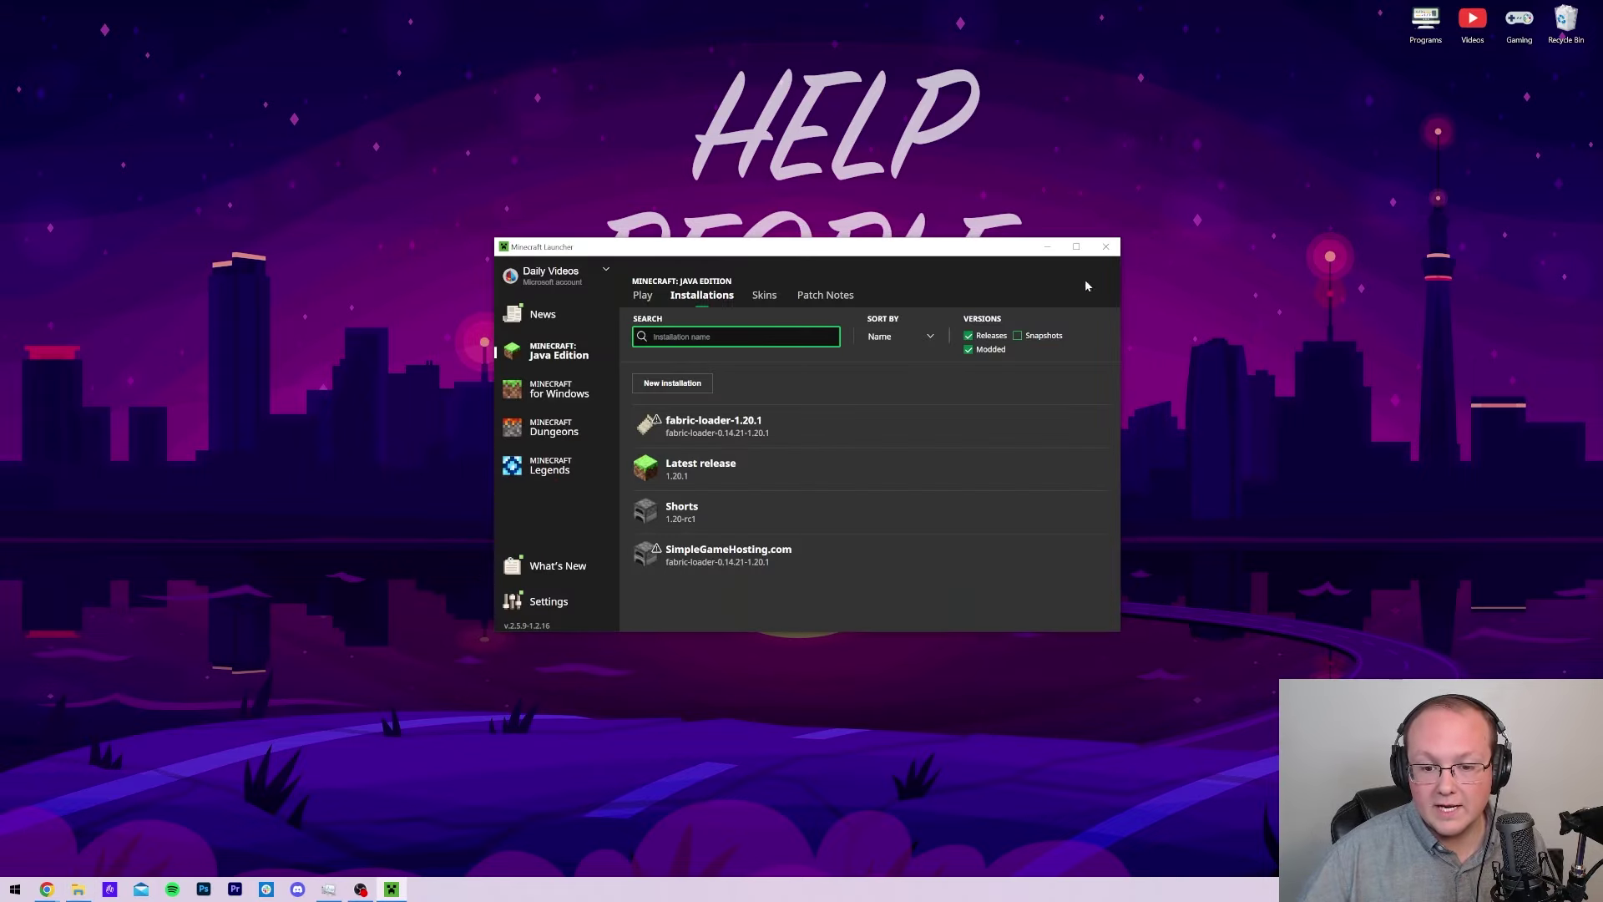
pyautogui.click(1039, 556)
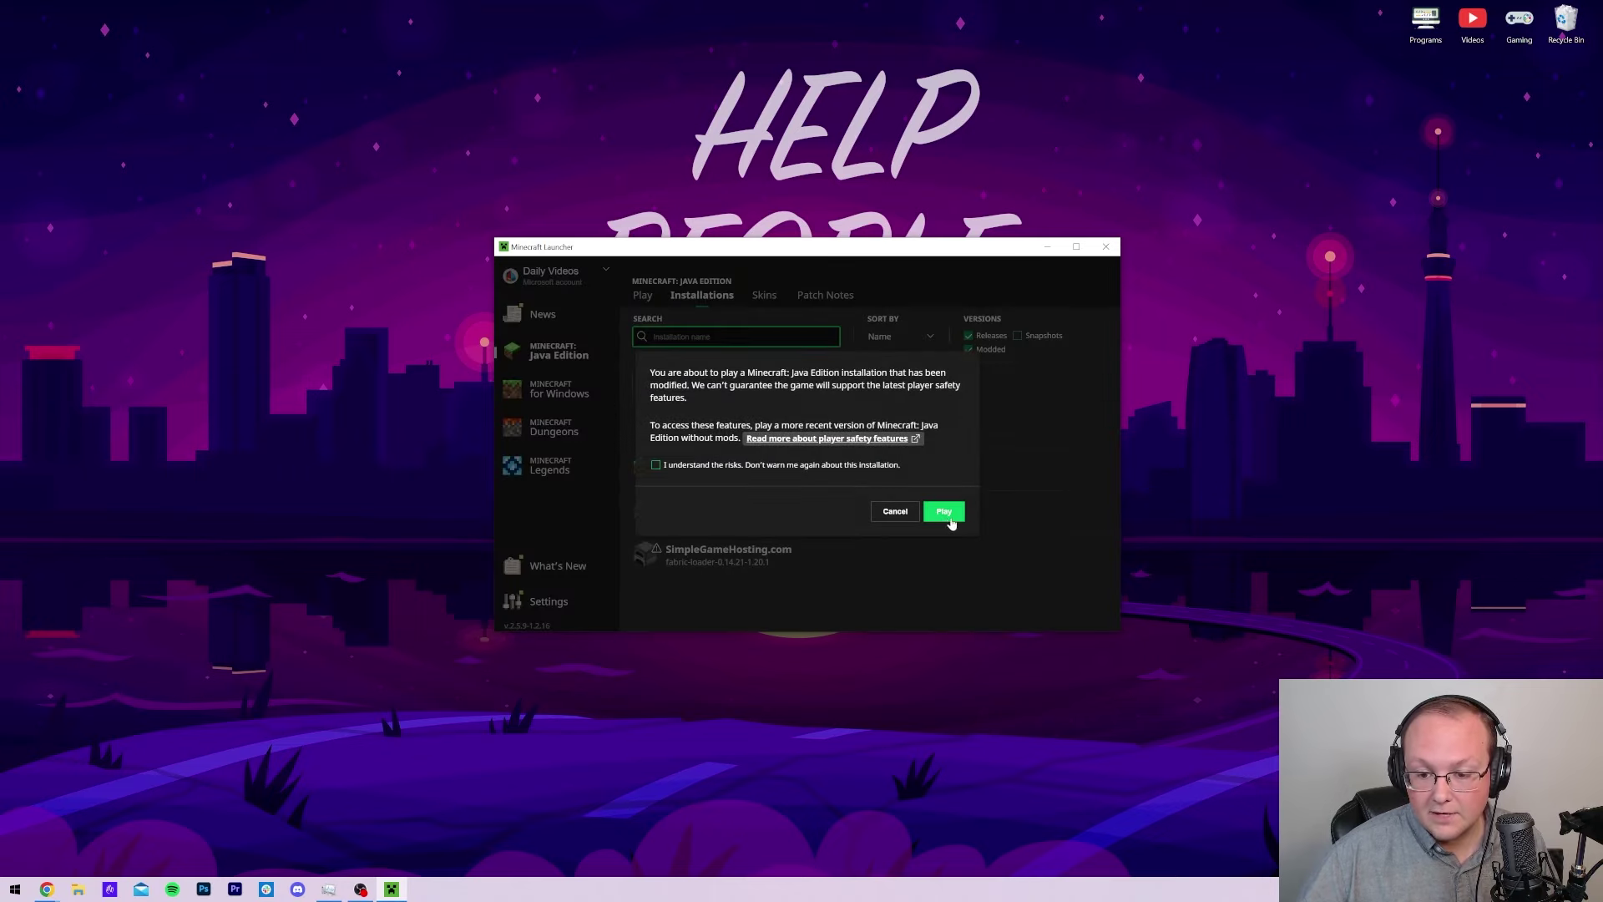
pyautogui.click(944, 513)
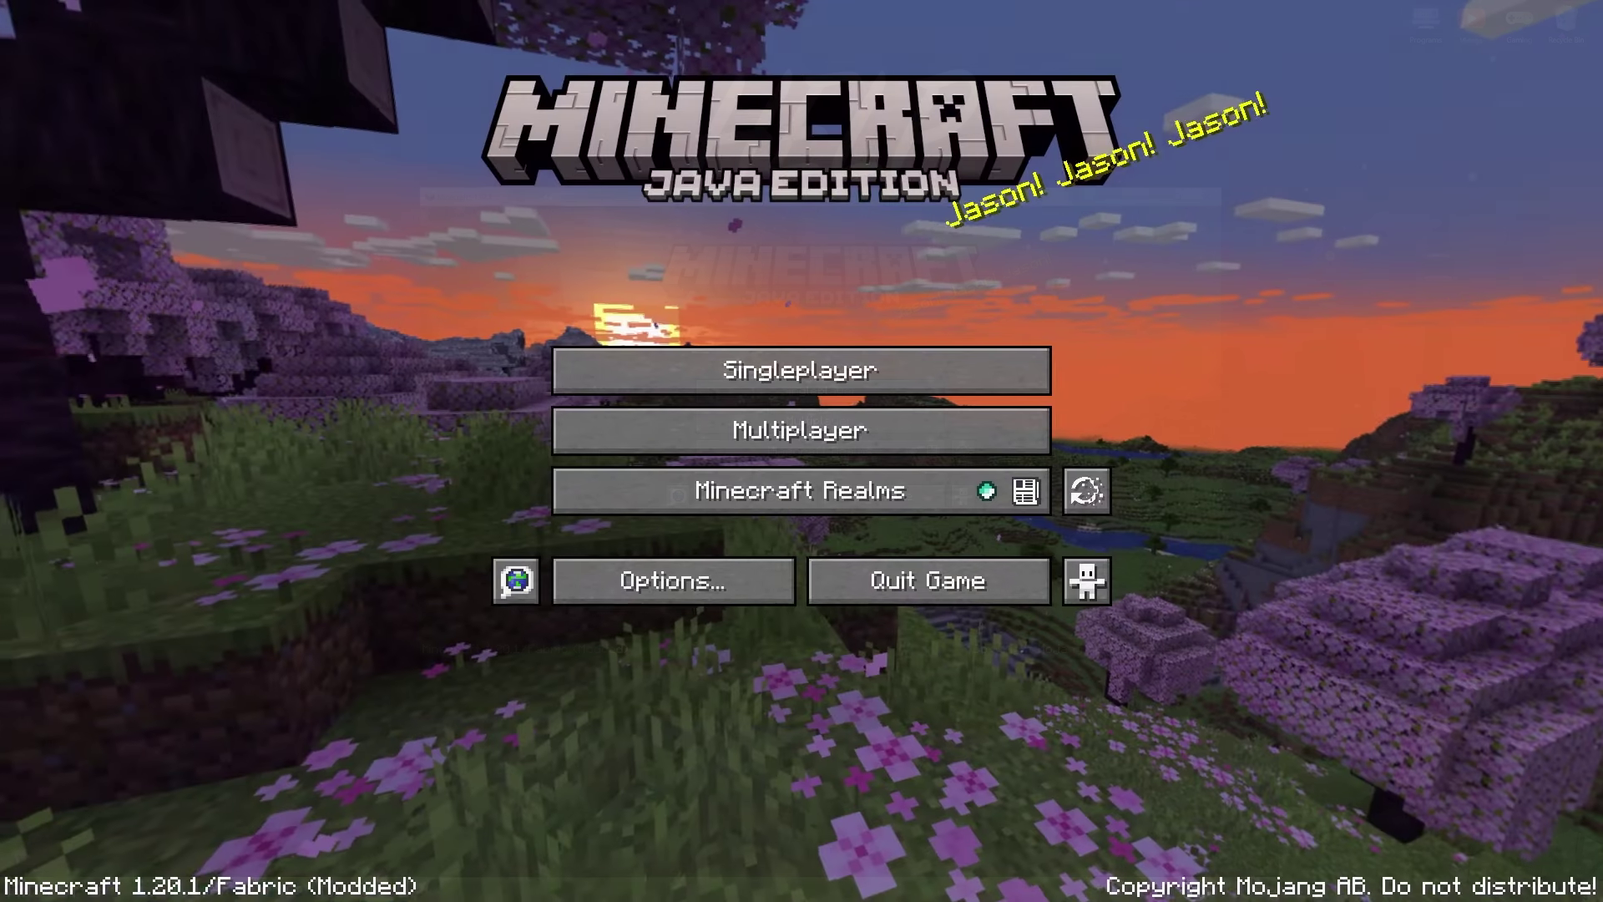
# Step: Load the replay 2023_07_08_15_11_00_1 and pause its playback
pyautogui.click(1097, 498)
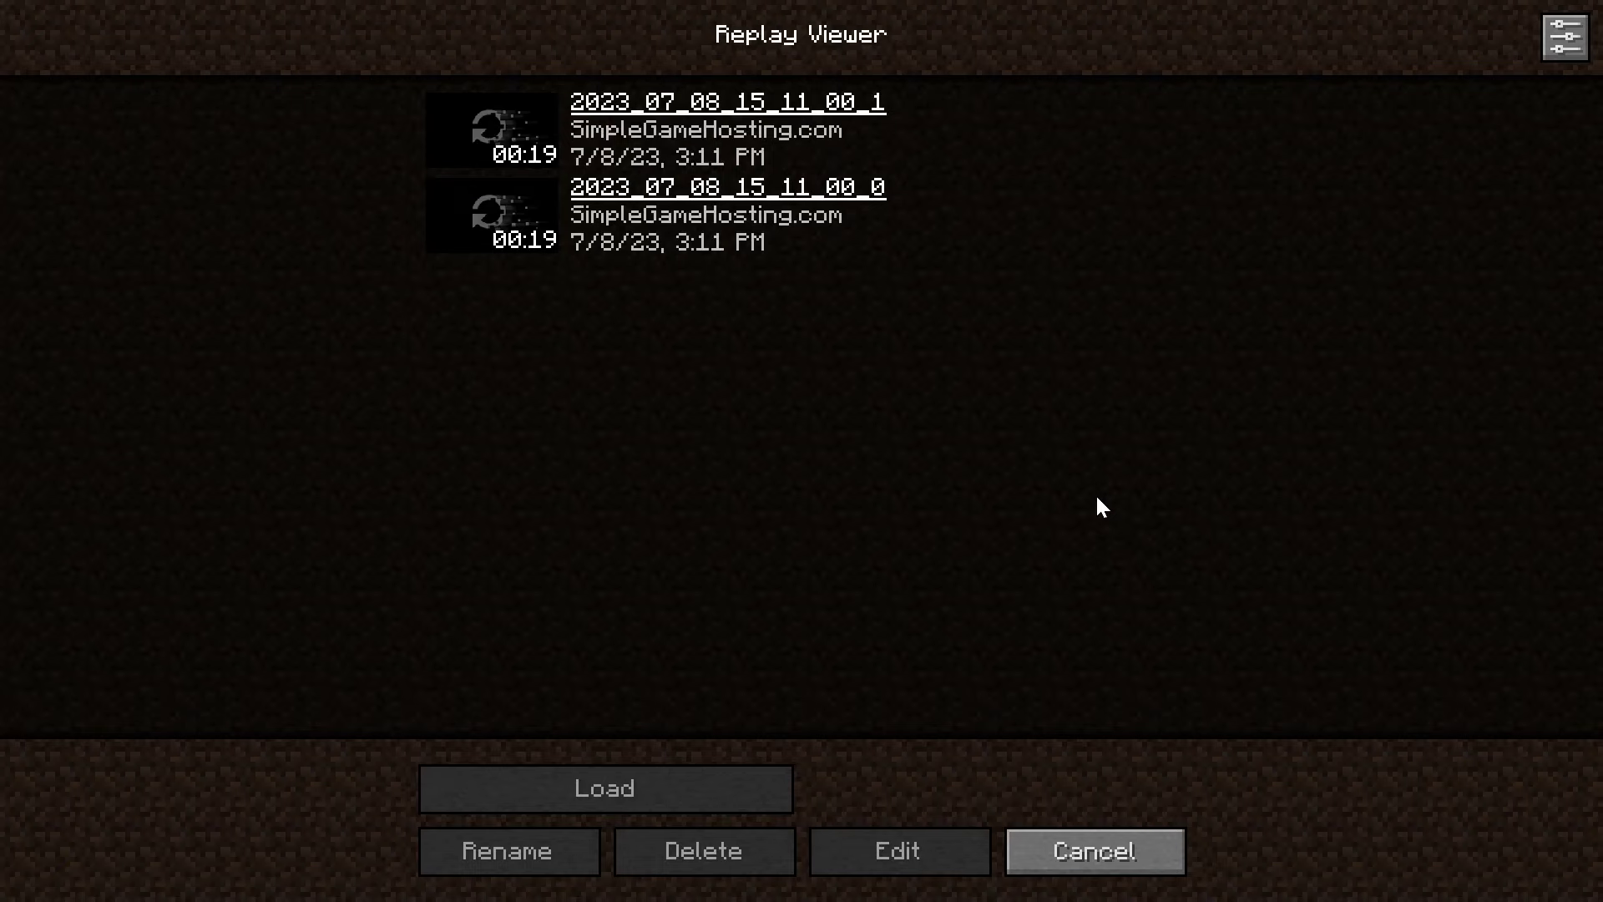
pyautogui.click(797, 132)
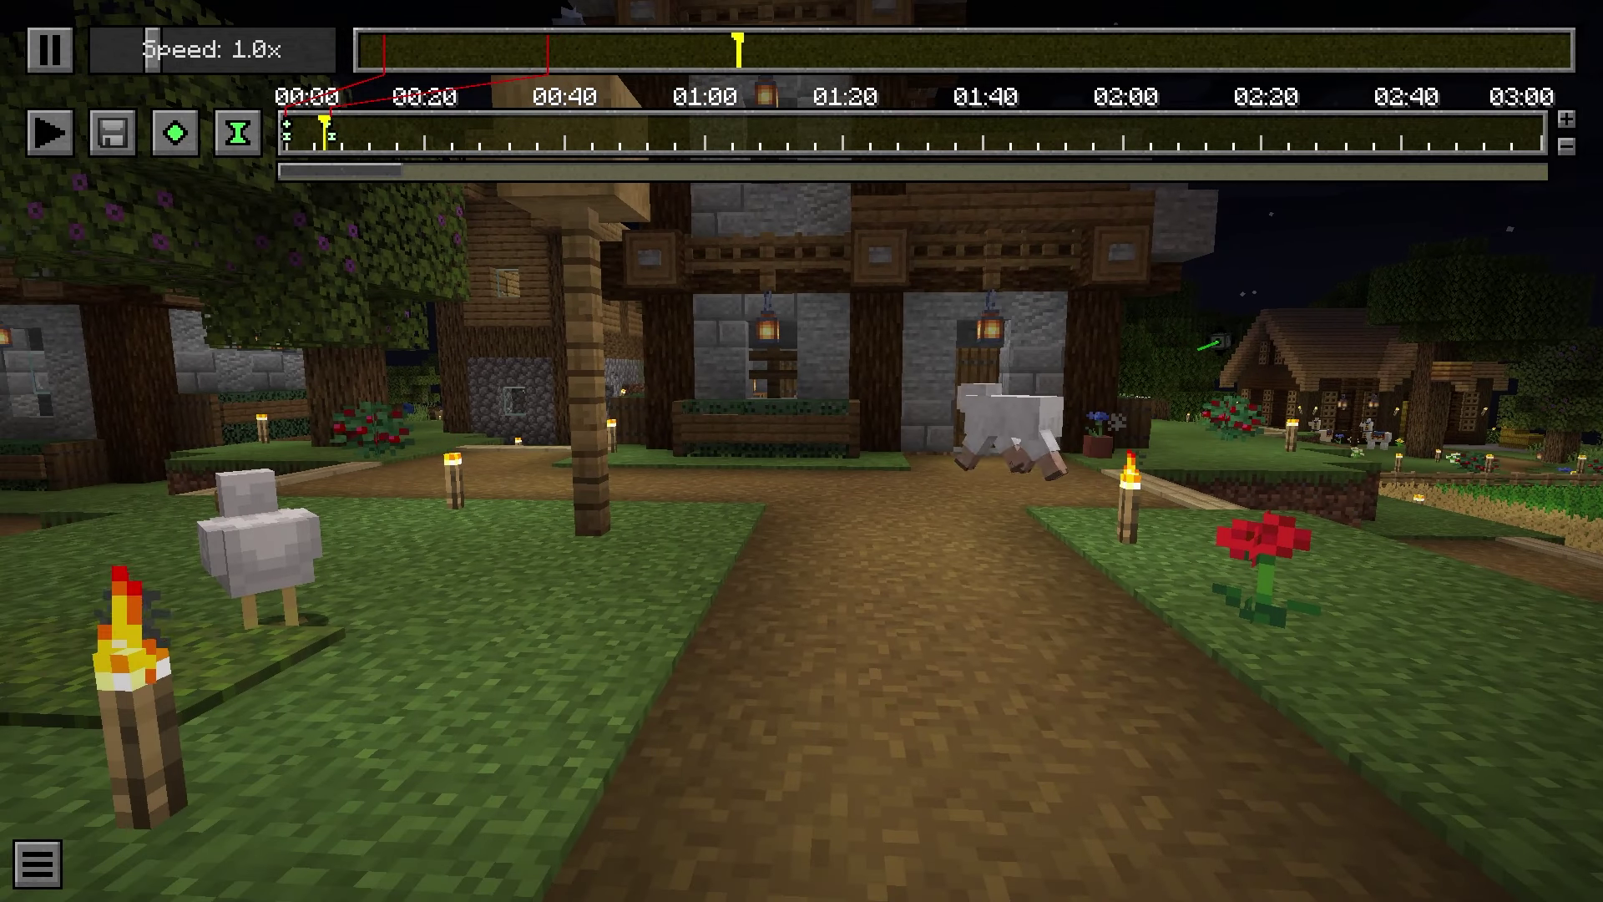
pyautogui.click(48, 48)
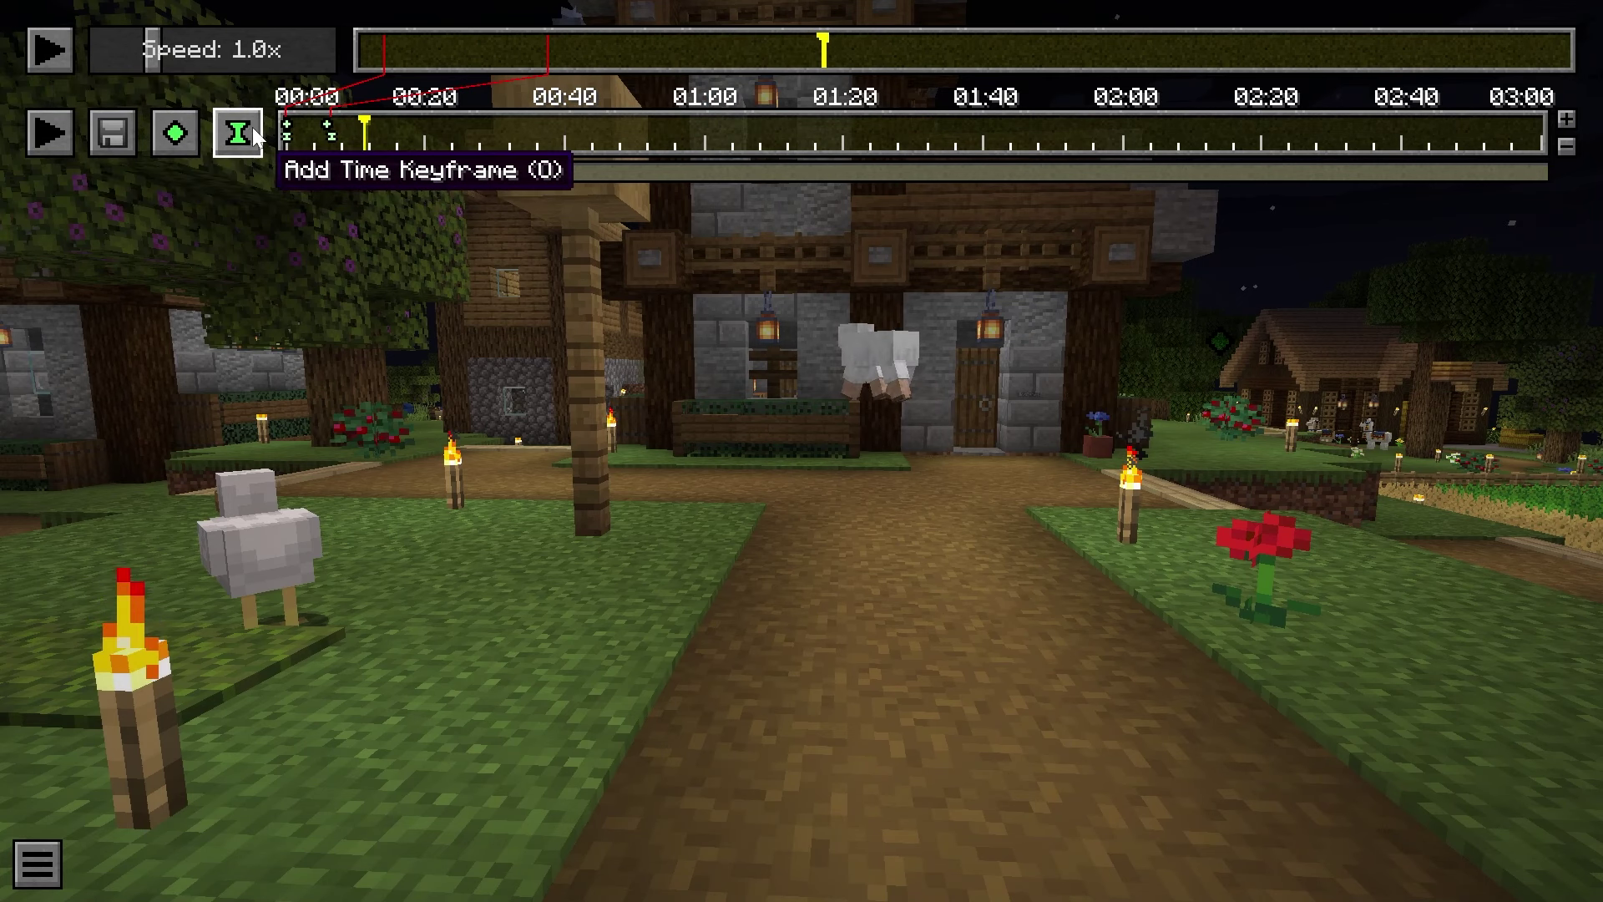
# Step: Fly the replay camera with WASD to frame the player beside the farm
pyautogui.click(655, 59)
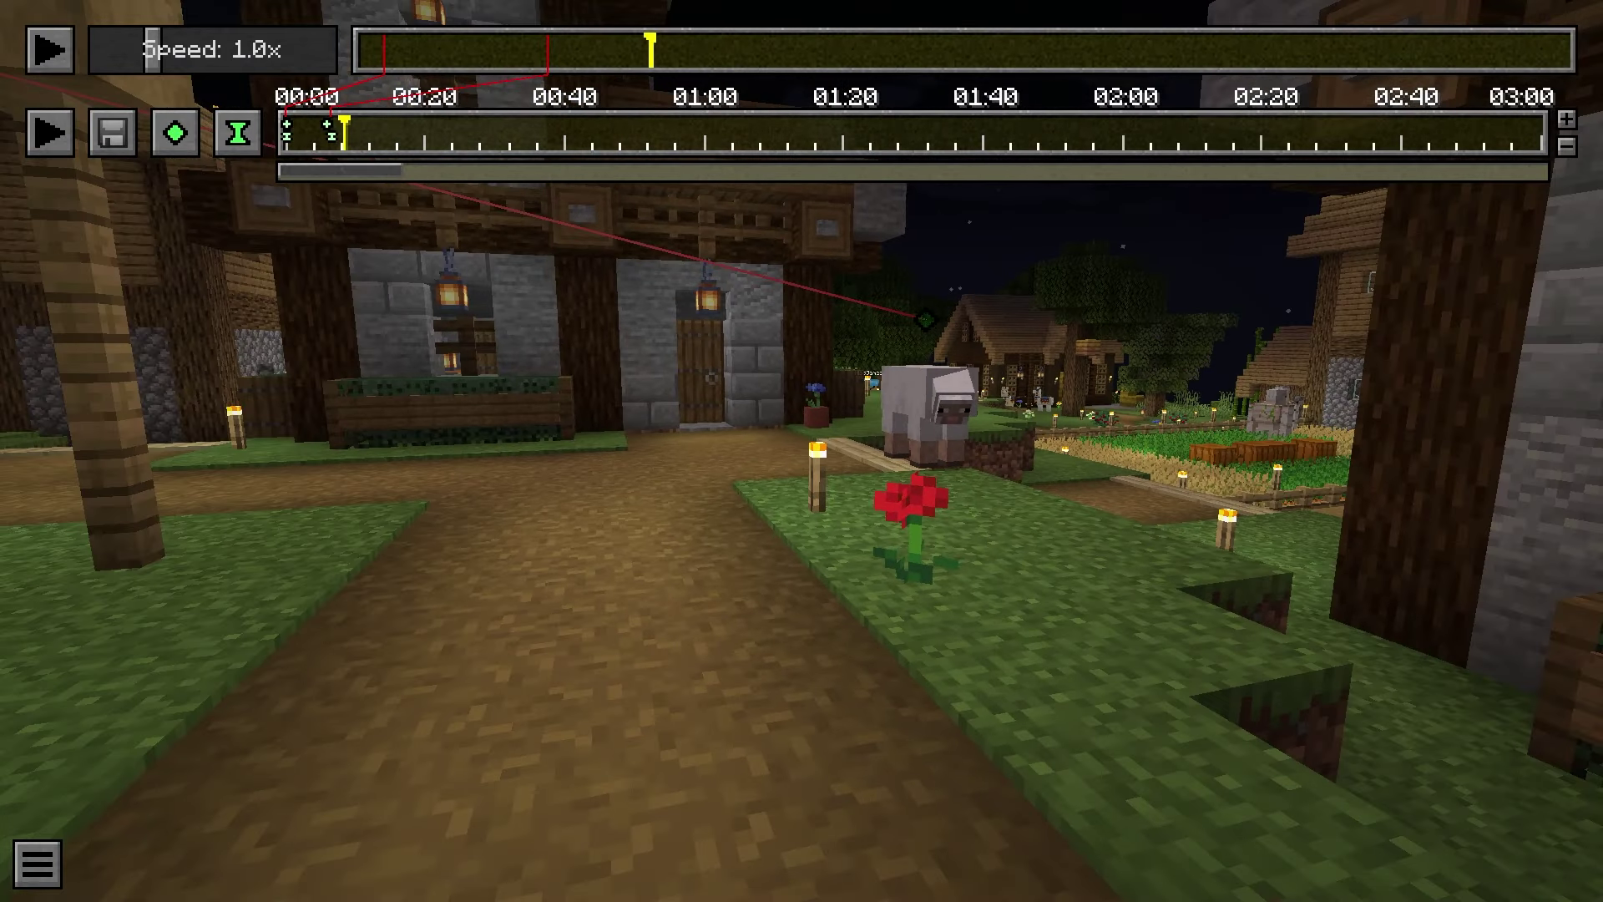
pyautogui.press('s')
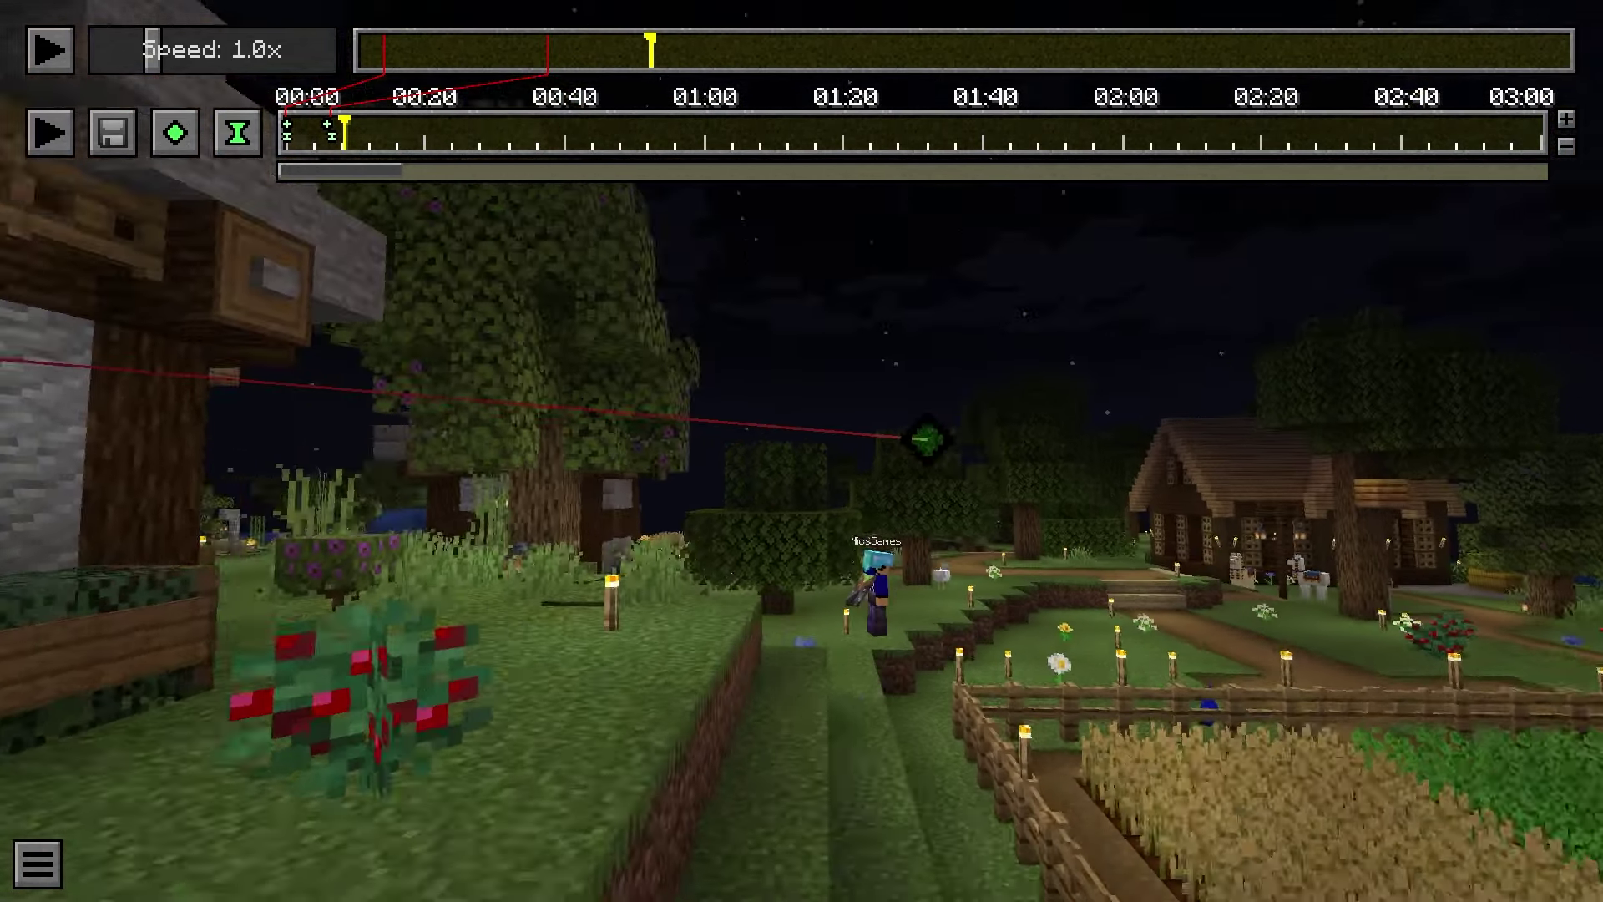
pyautogui.press('w')
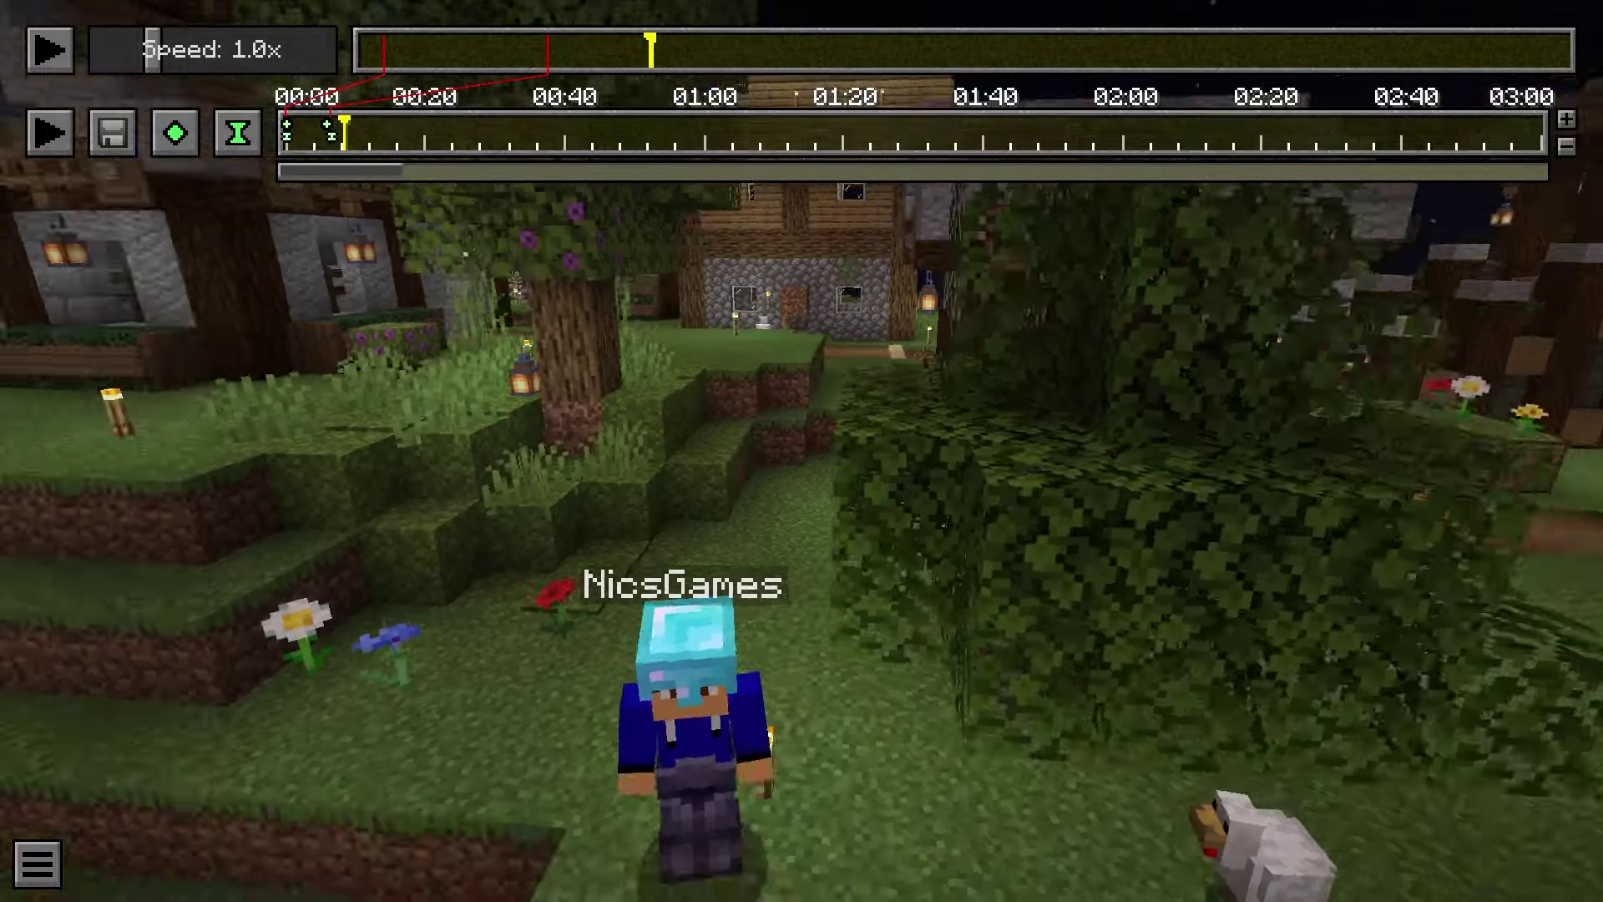
pyautogui.press('w')
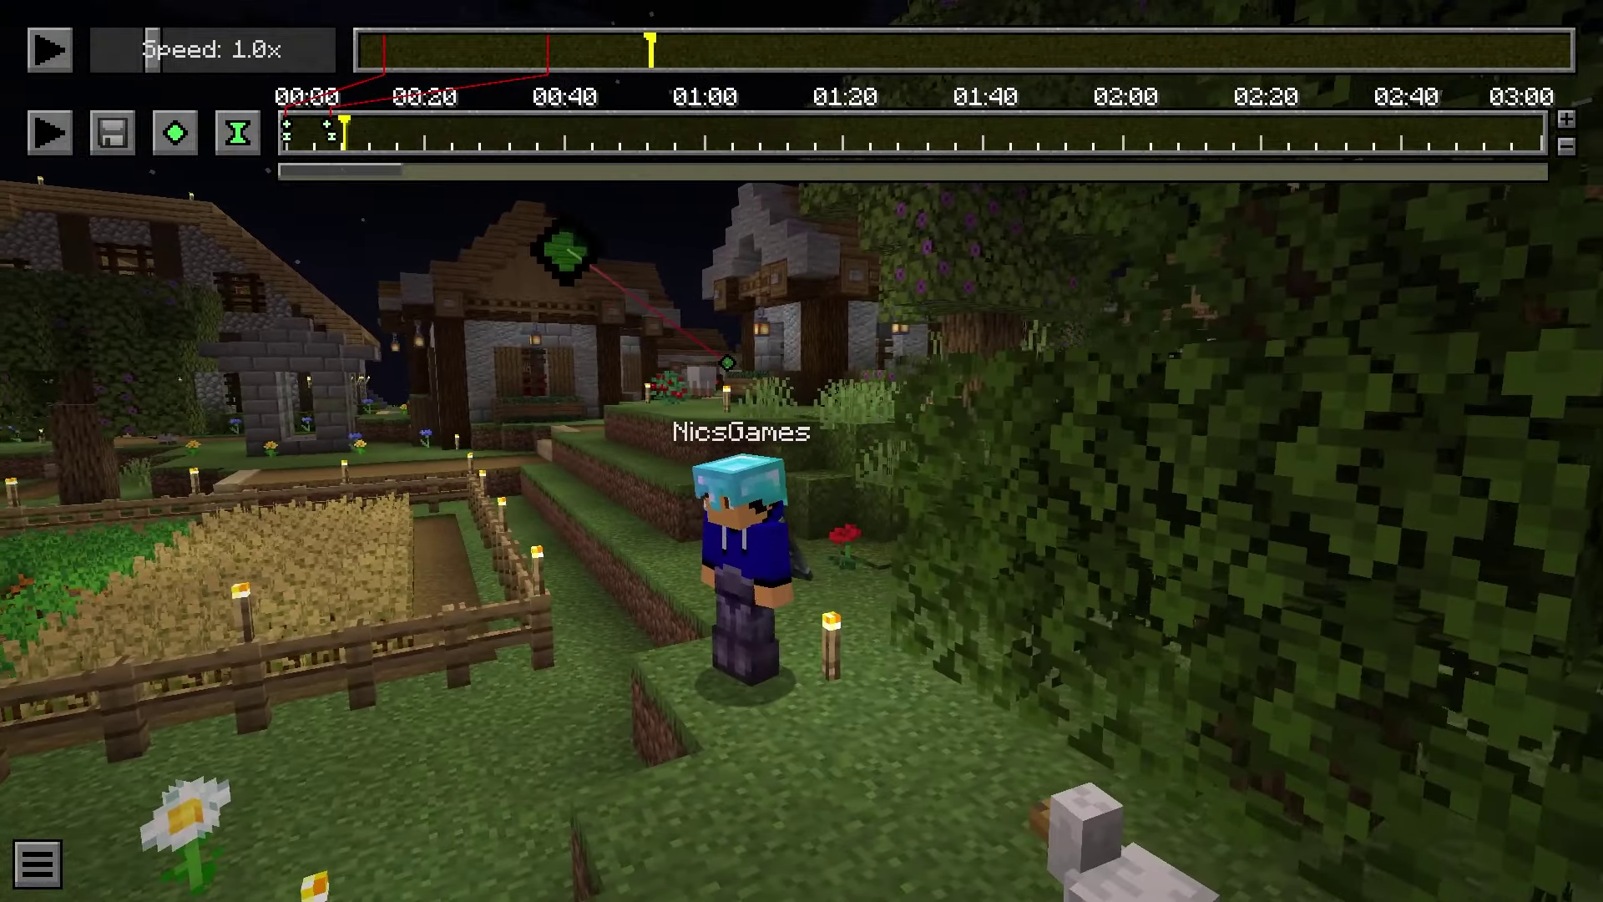
pyautogui.press('d')
# Step: At about 00:10, add a camera position keyframe and a time keyframe
pyautogui.moveTo(344, 140); pyautogui.dragTo(357, 142)
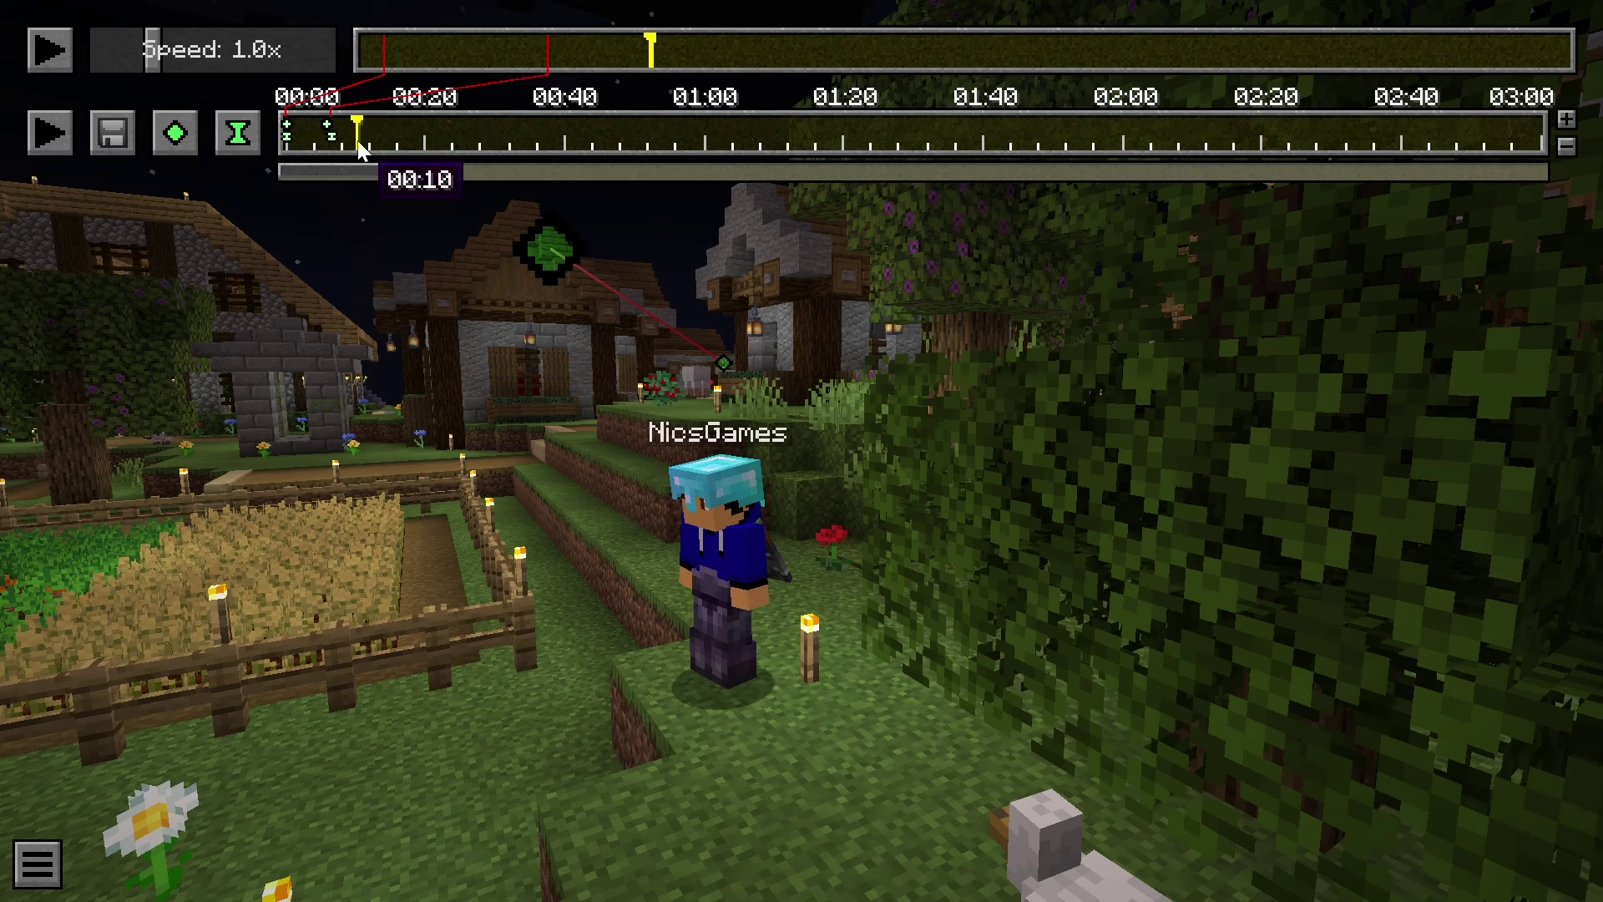
pyautogui.click(179, 127)
pyautogui.click(238, 135)
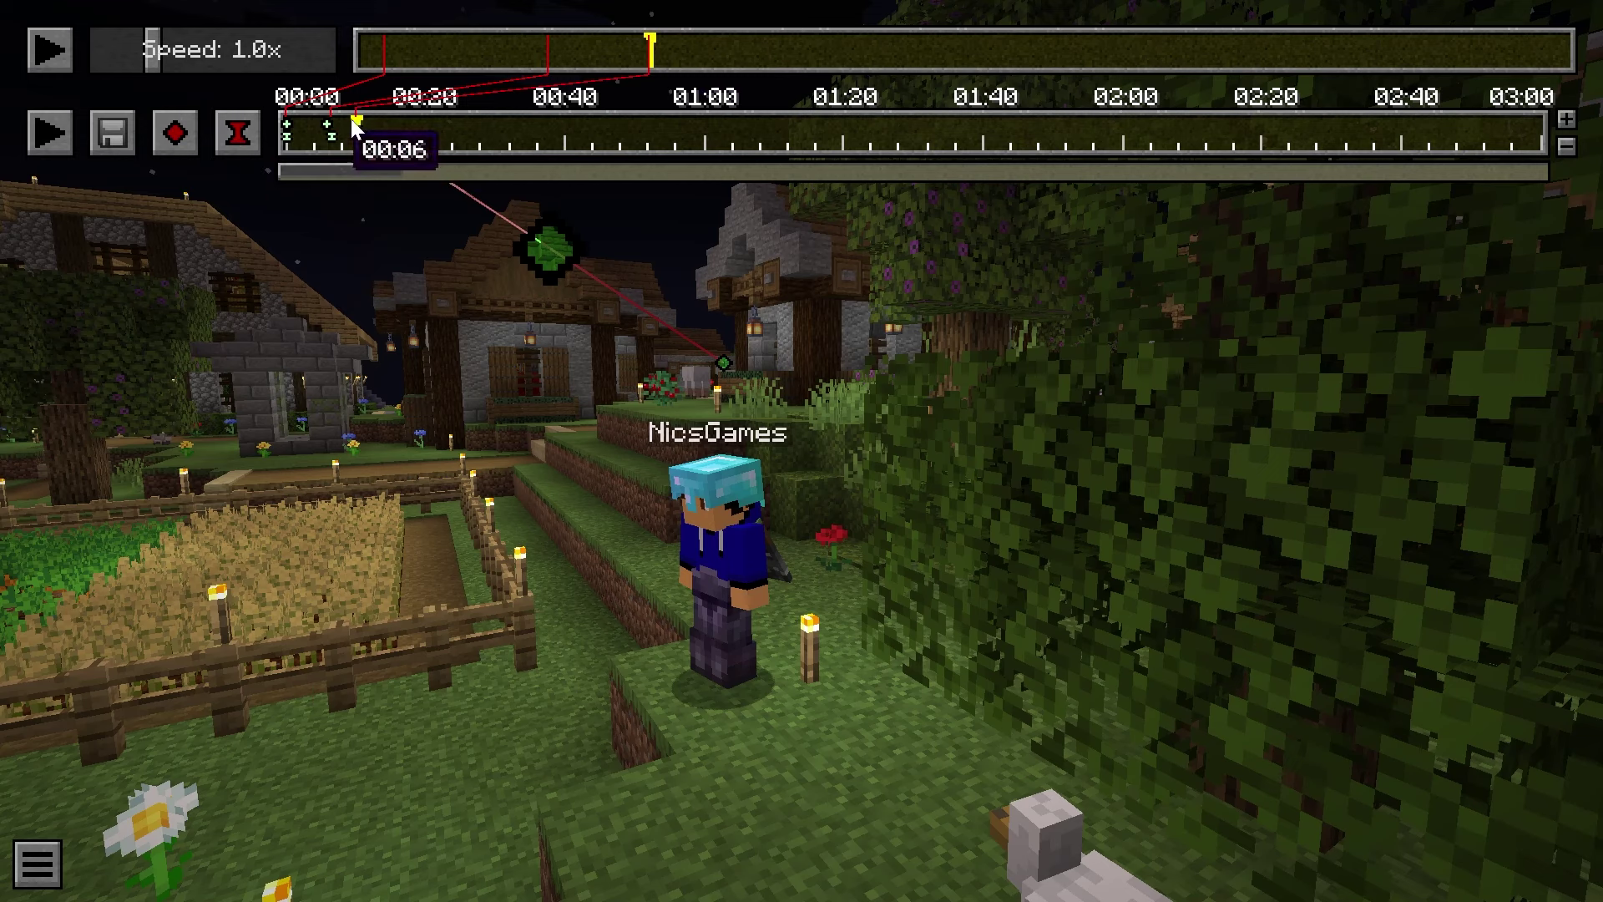
# Step: Render the camera path as a custom-bitrate MP4 at 1920×1080, 60 fps
pyautogui.click(97, 125)
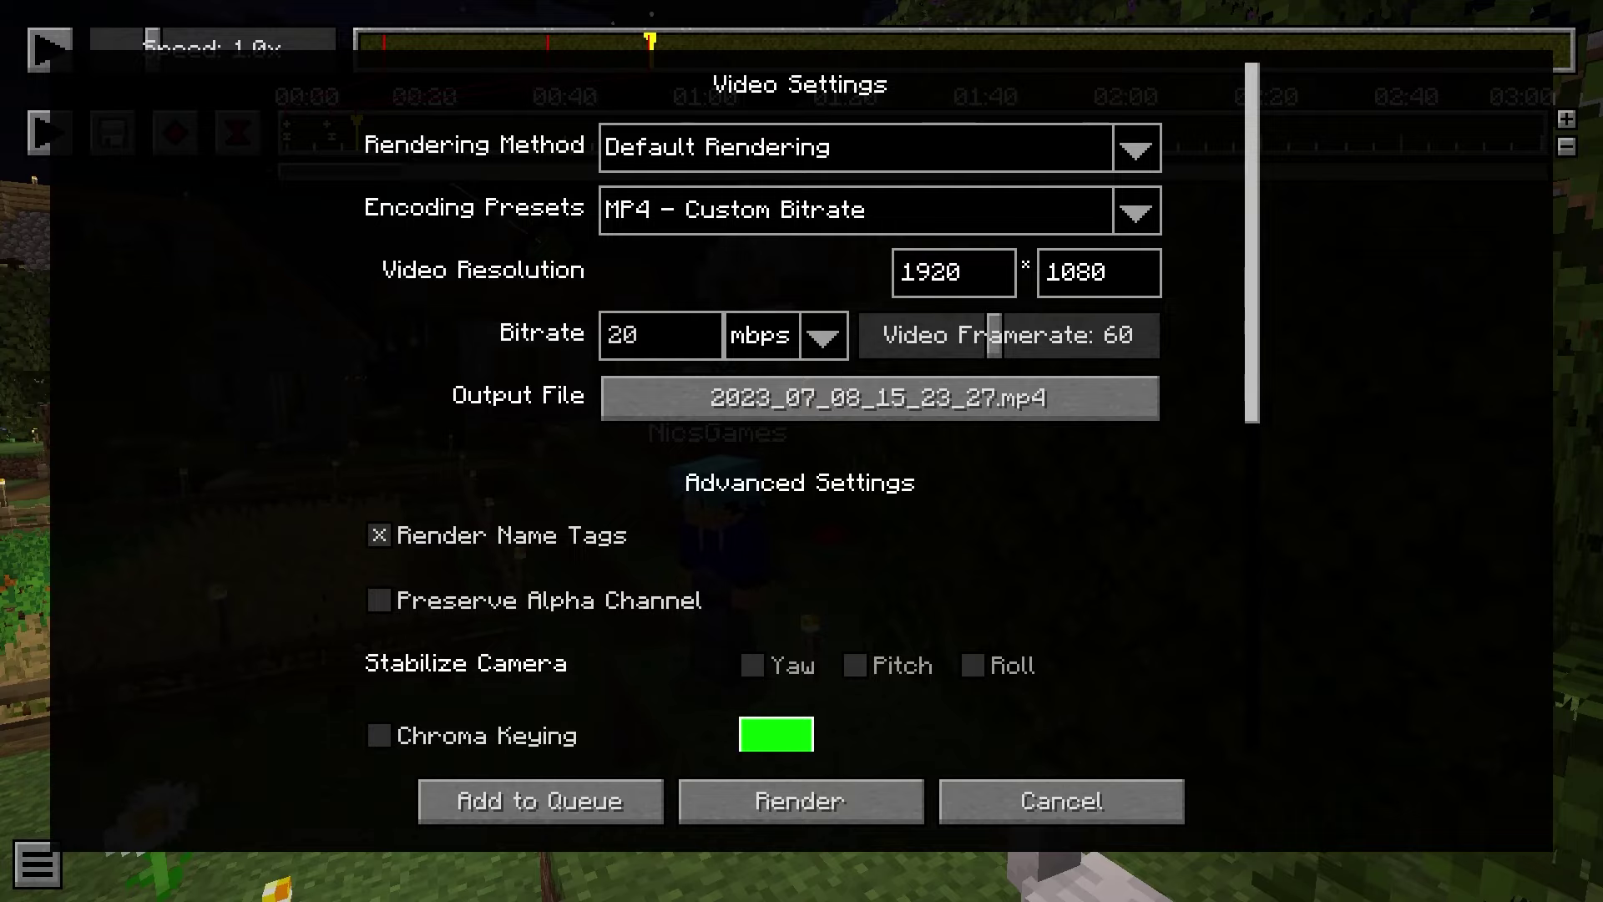
pyautogui.scroll(-8, 1080, 612)
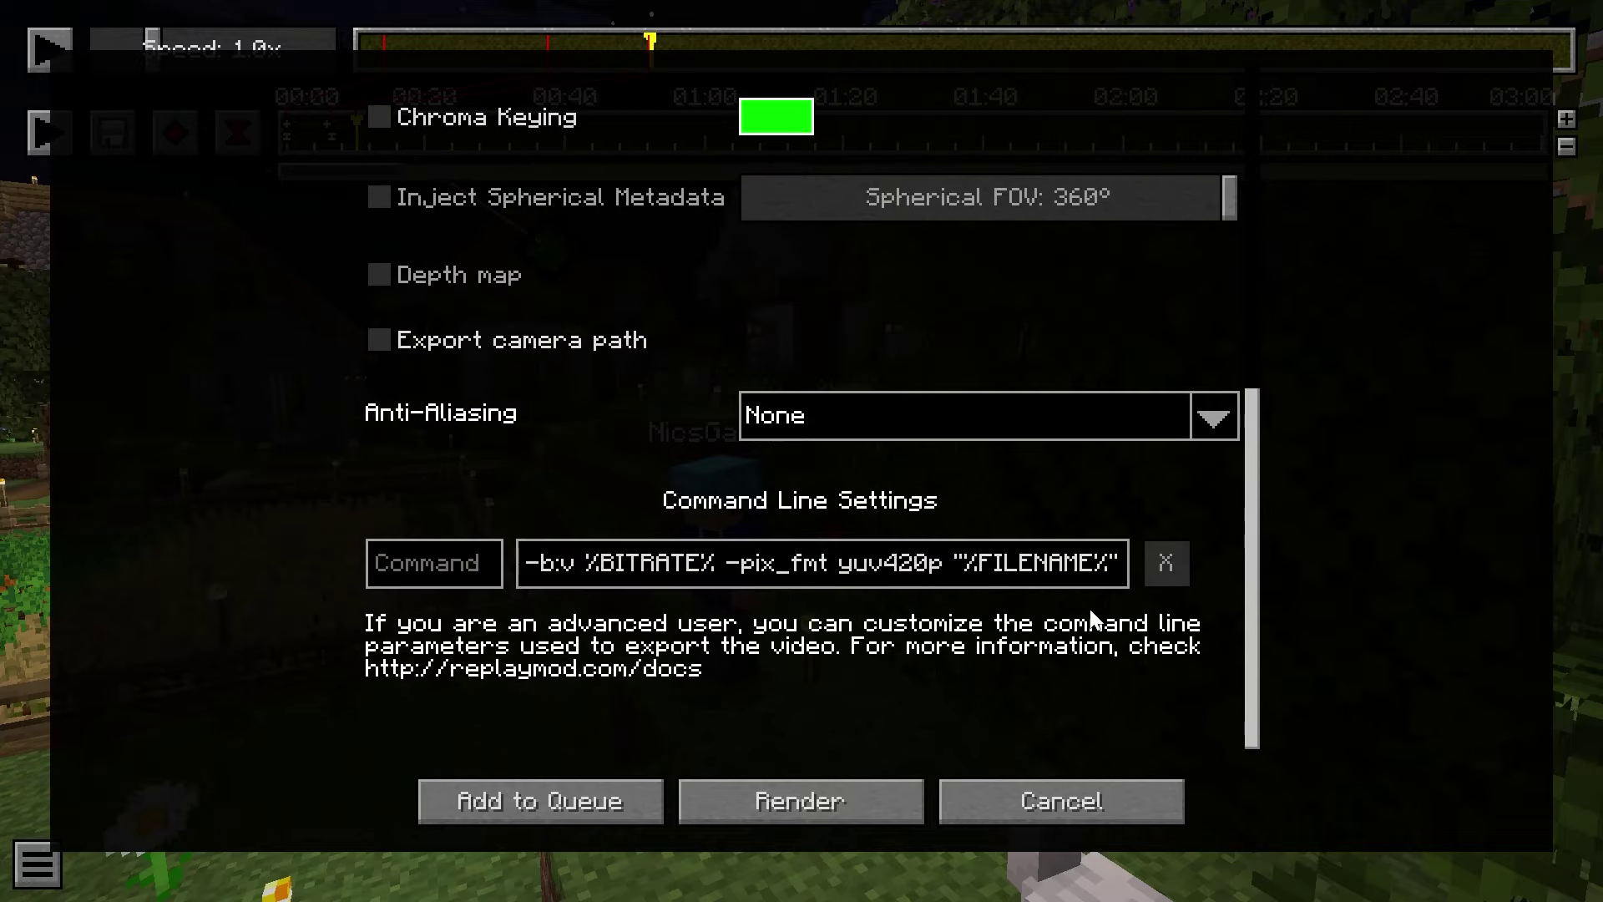
pyautogui.scroll(8, 1027, 730)
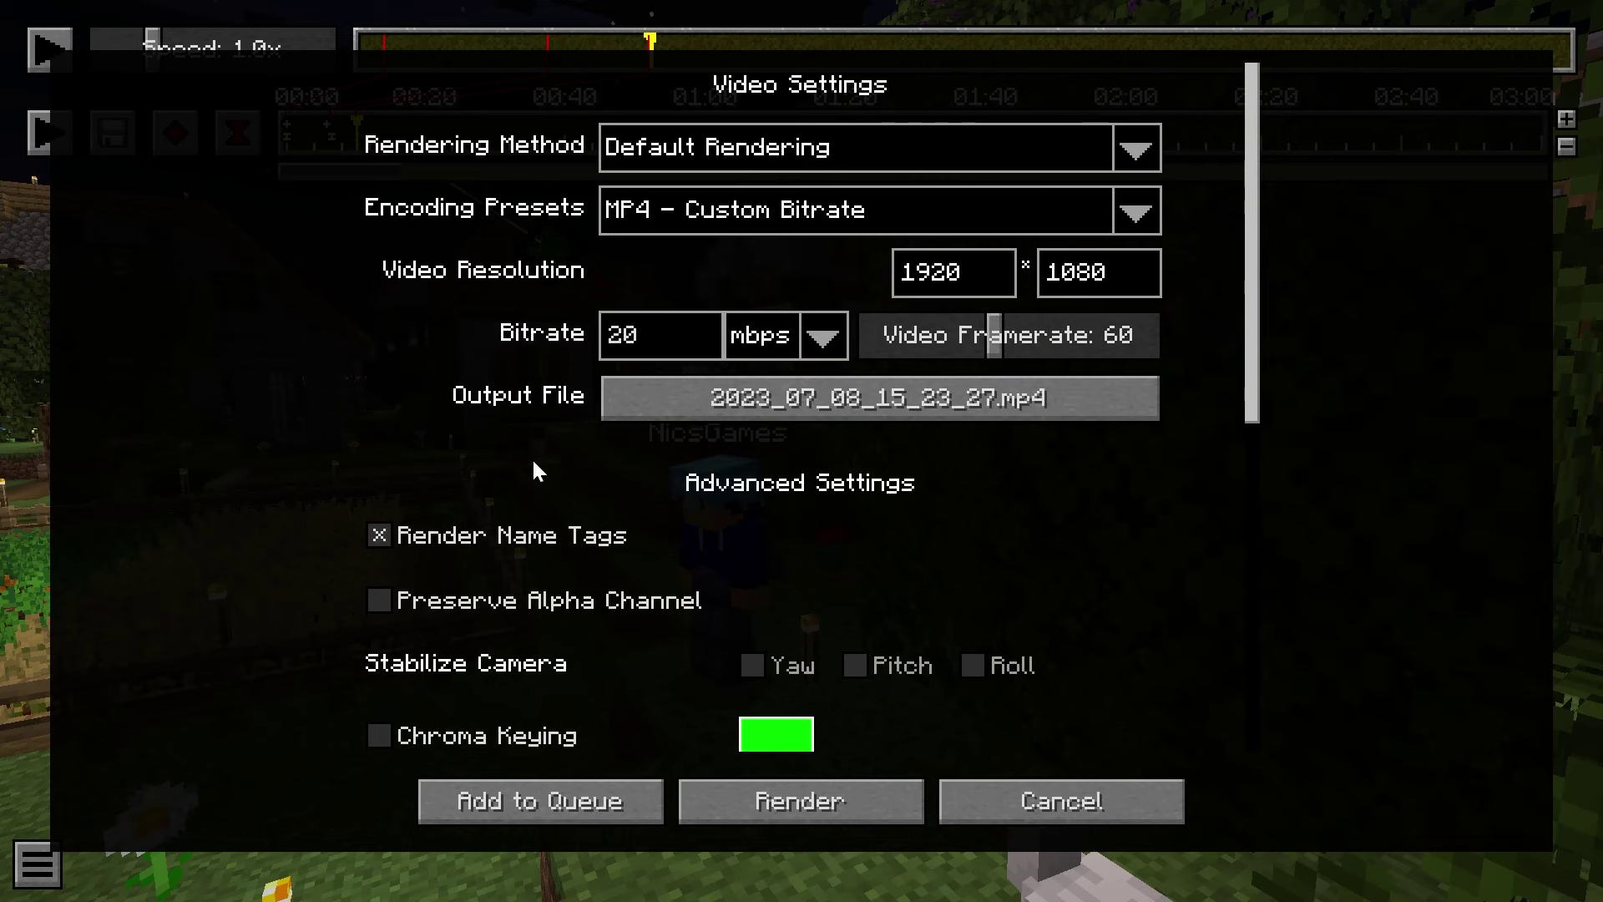
pyautogui.click(857, 812)
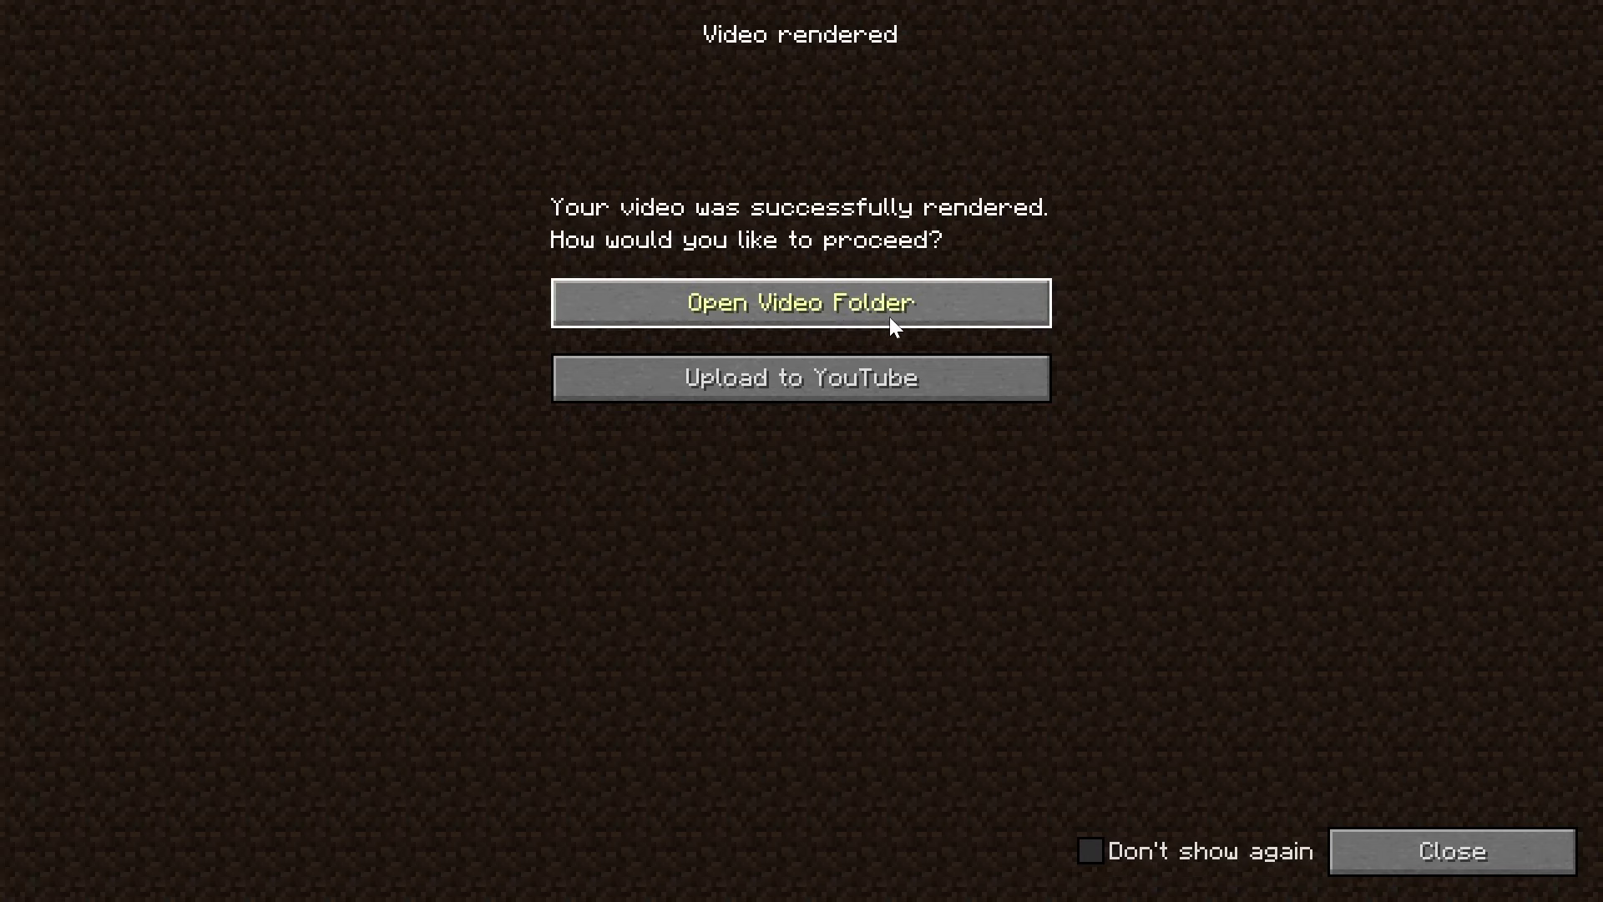
# Step: Open the rendered-videos folder and browse .minecraft, briefly checking the mods folder
pyautogui.click(802, 302)
pyautogui.click(572, 359)
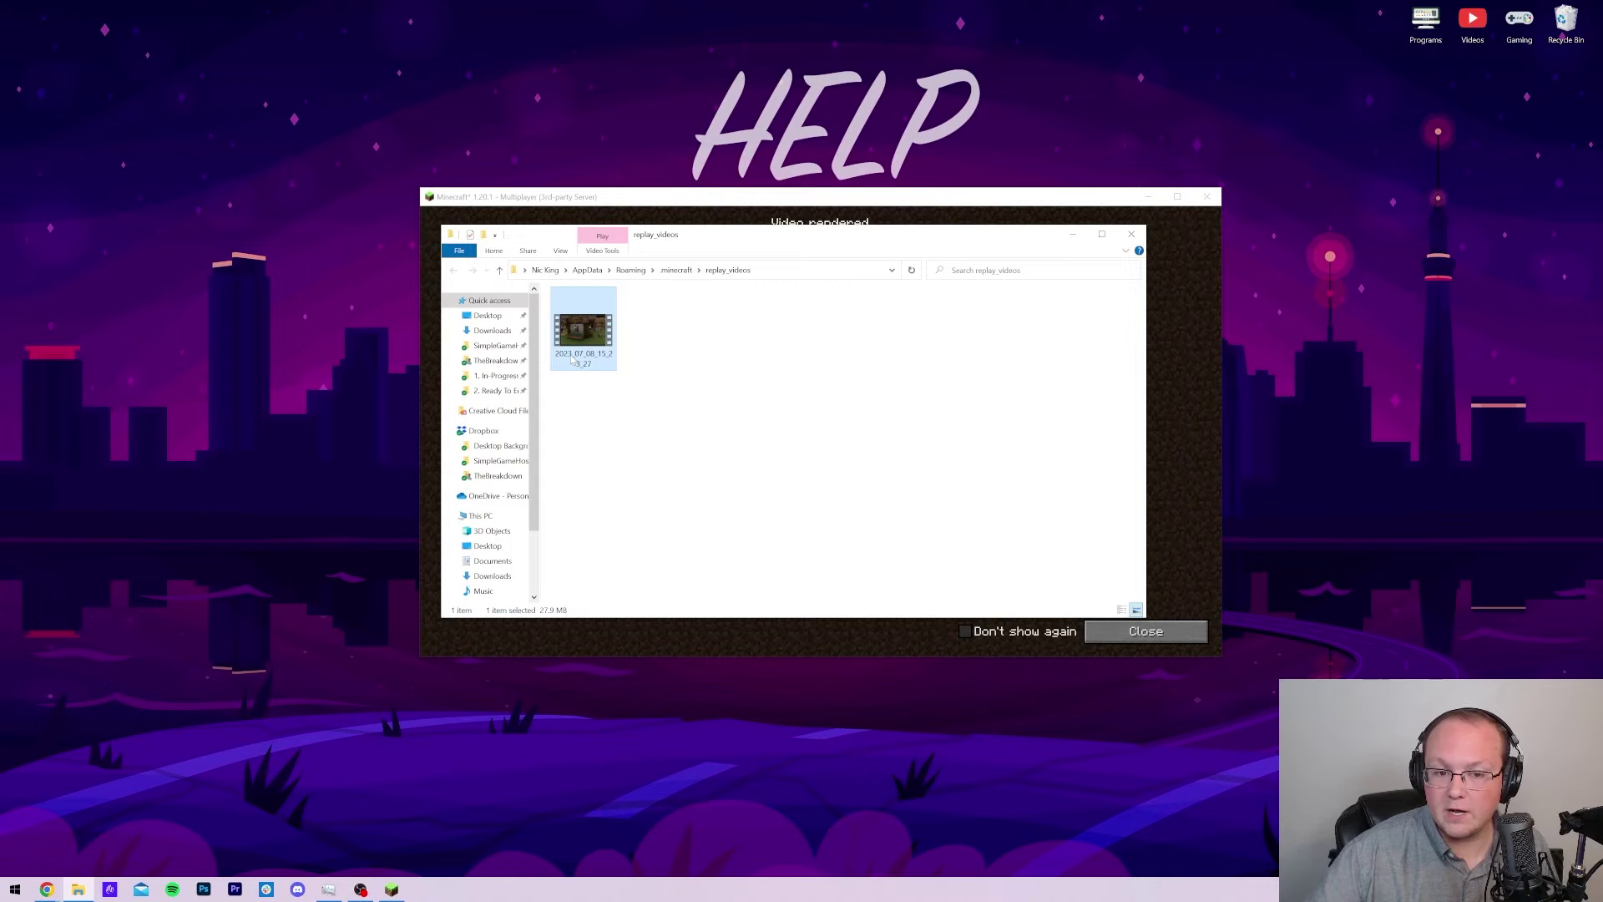
pyautogui.click(677, 271)
pyautogui.doubleClick(596, 420)
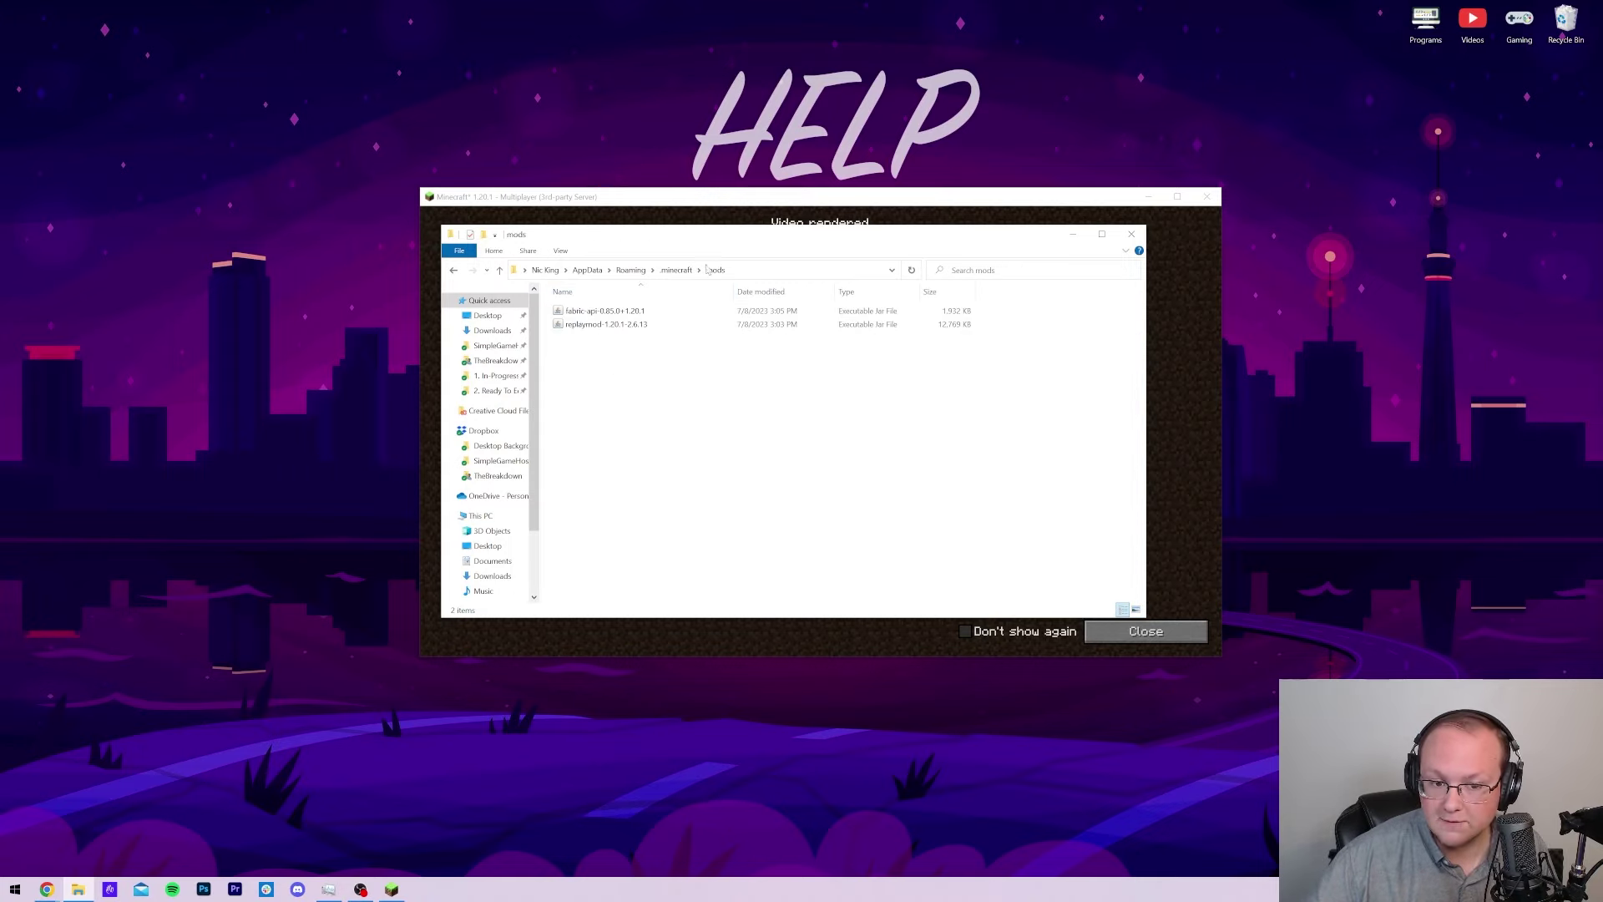
pyautogui.click(453, 270)
# Step: Open the replay_videos folder and play 2023_07_08_15_23_27.mp4
pyautogui.scroll(-4, 638, 376)
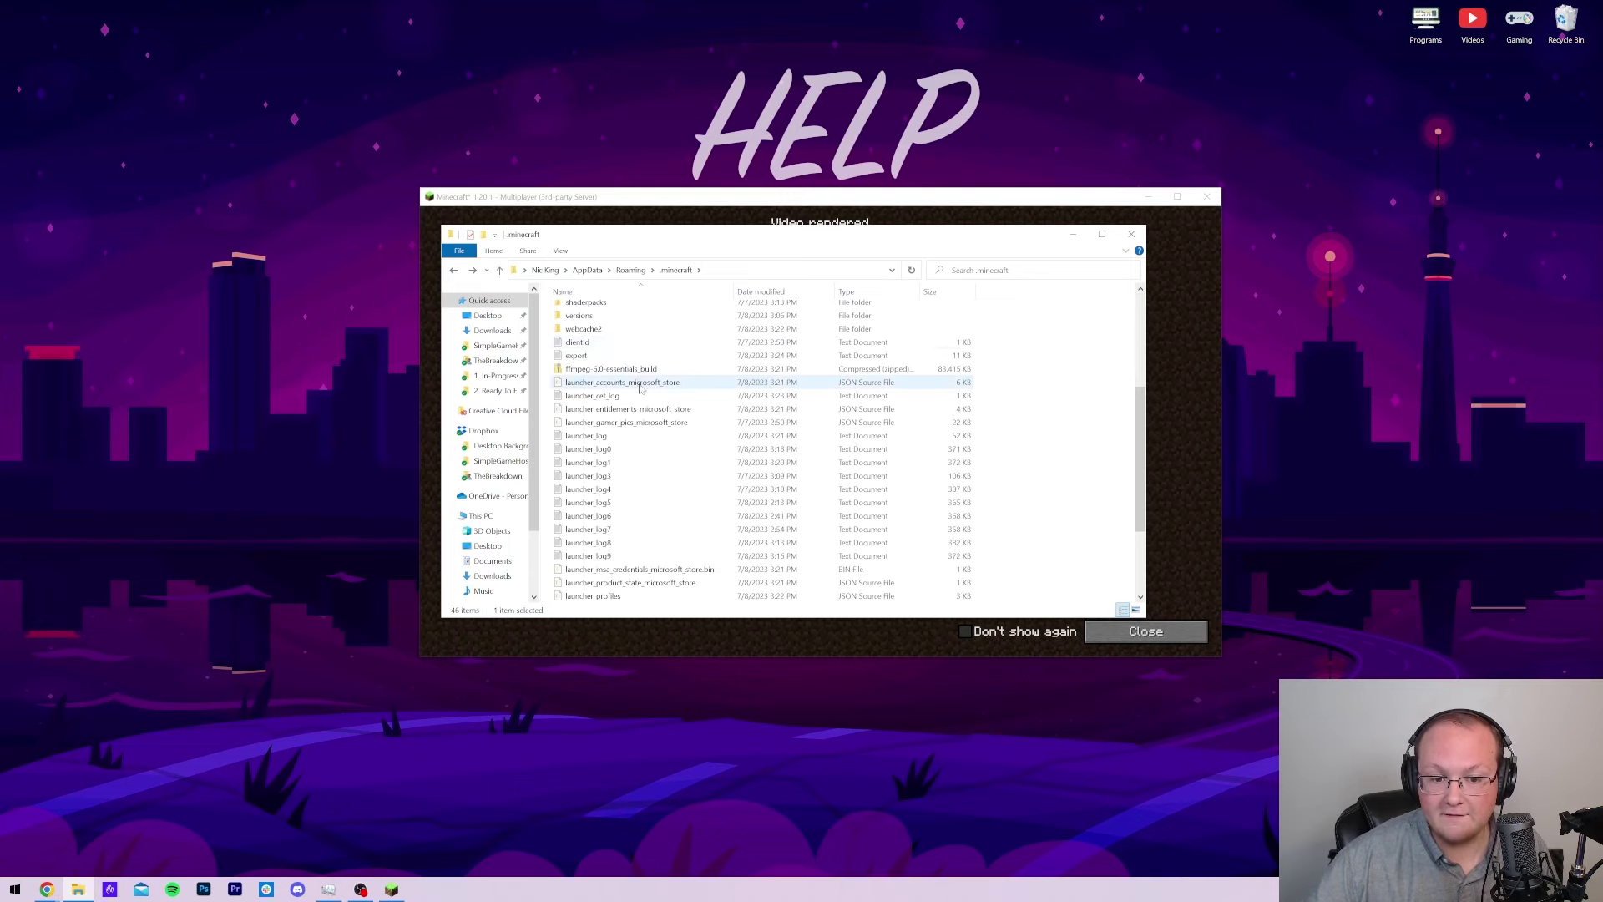
pyautogui.scroll(5, 632, 374)
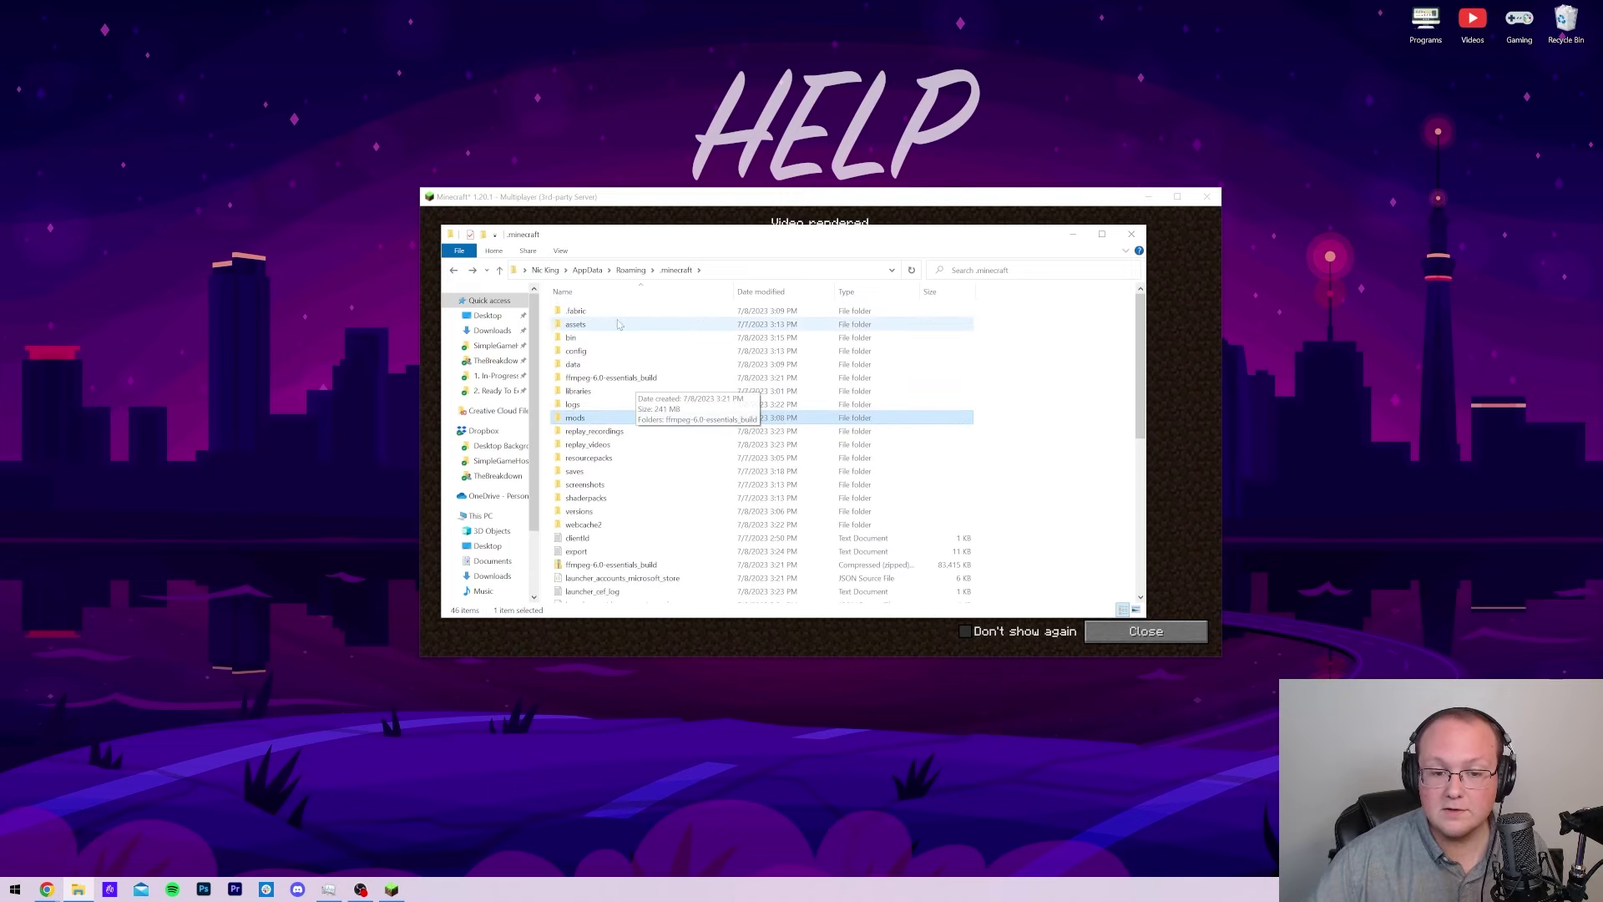
pyautogui.click(611, 446)
pyautogui.doubleClick(610, 447)
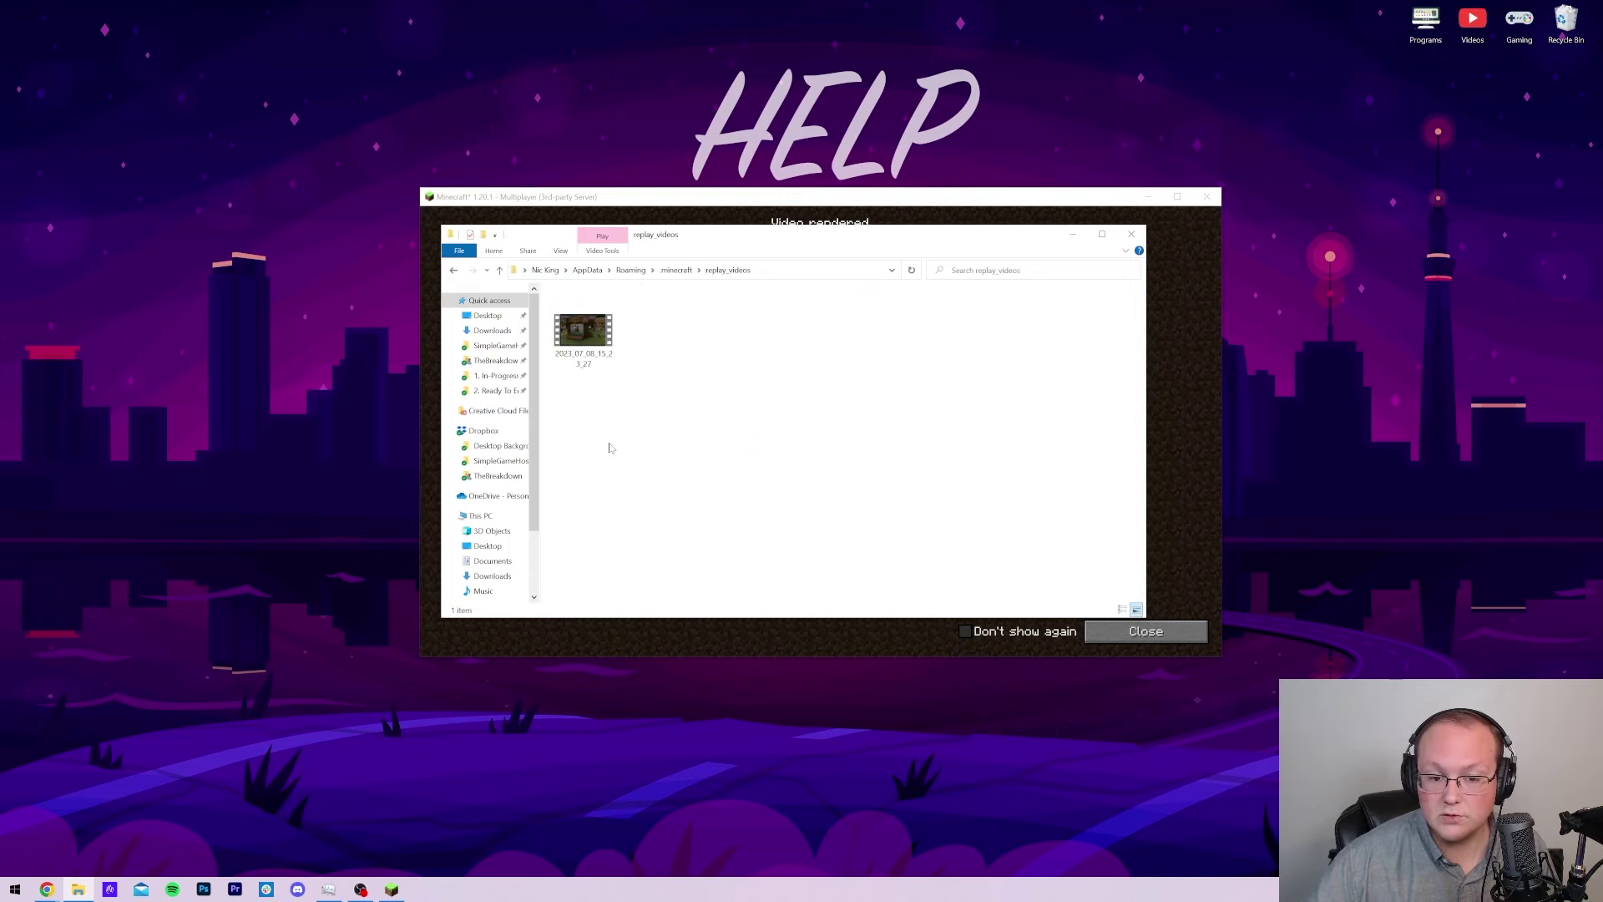
pyautogui.doubleClick(584, 330)
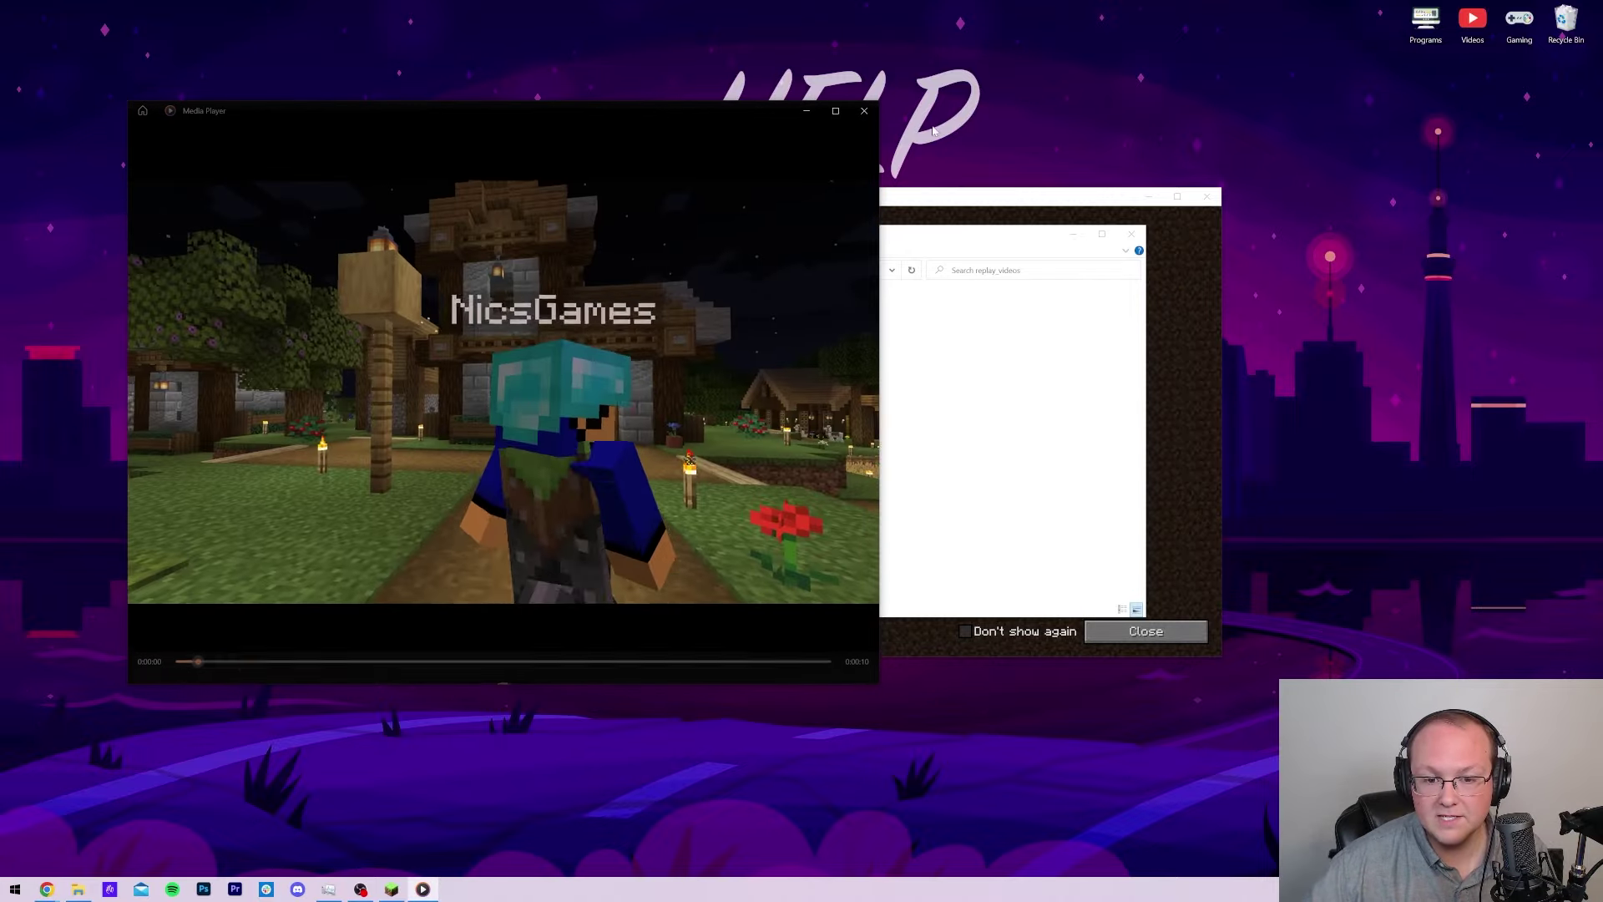
# Step: Centre the Media Player window, watch the 10-second village flythrough, then close it
pyautogui.moveTo(659, 115); pyautogui.dragTo(962, 115)
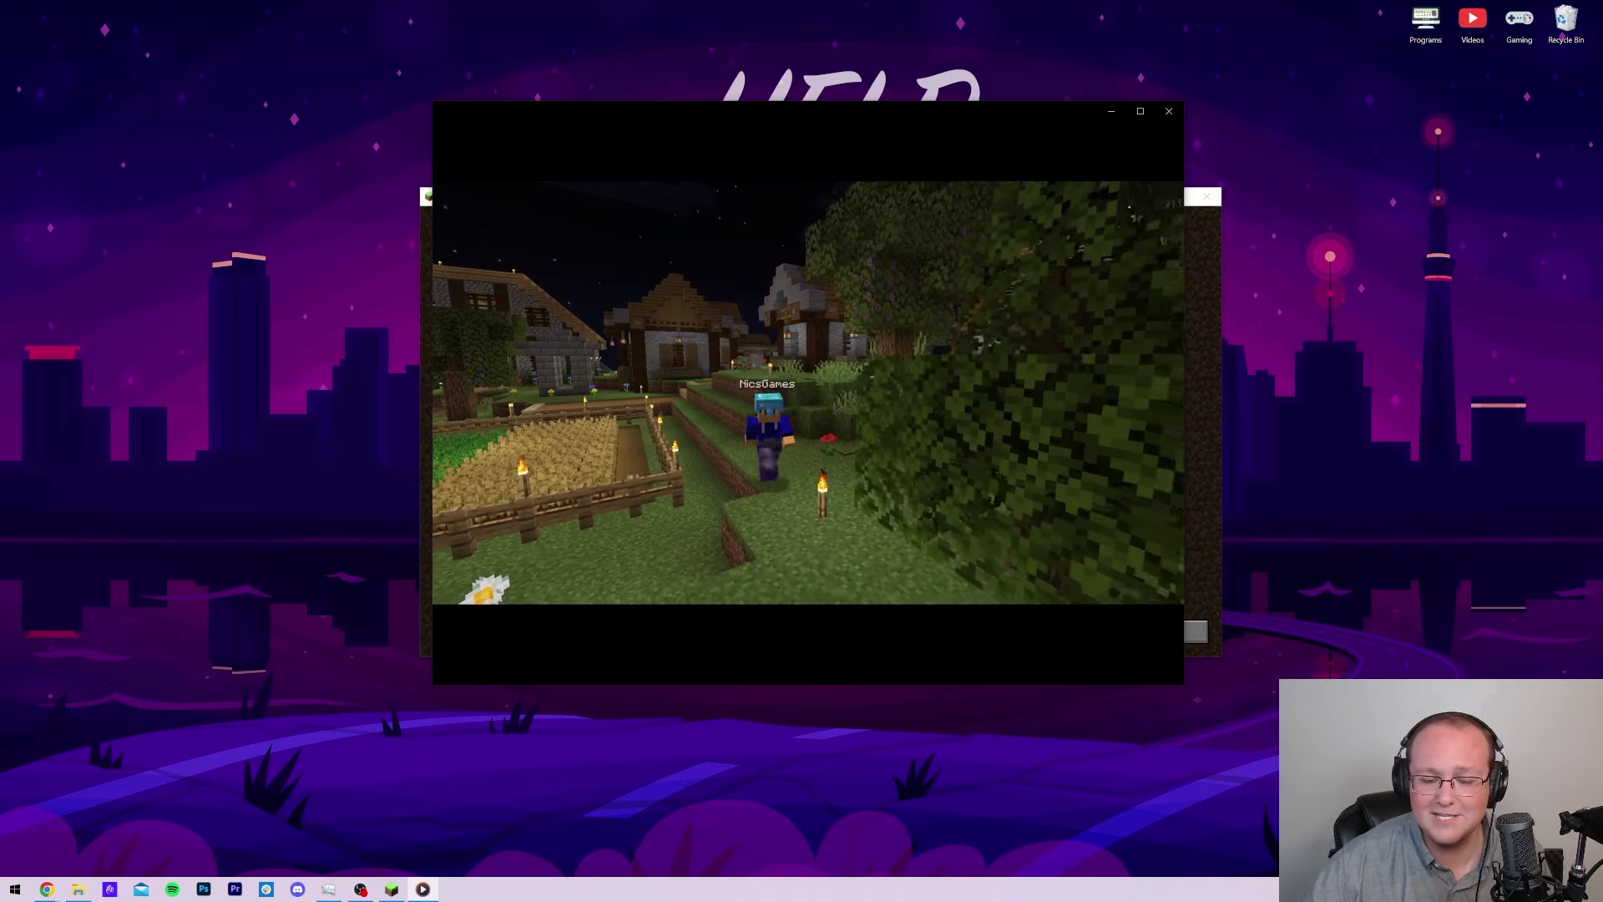
pyautogui.click(1169, 117)
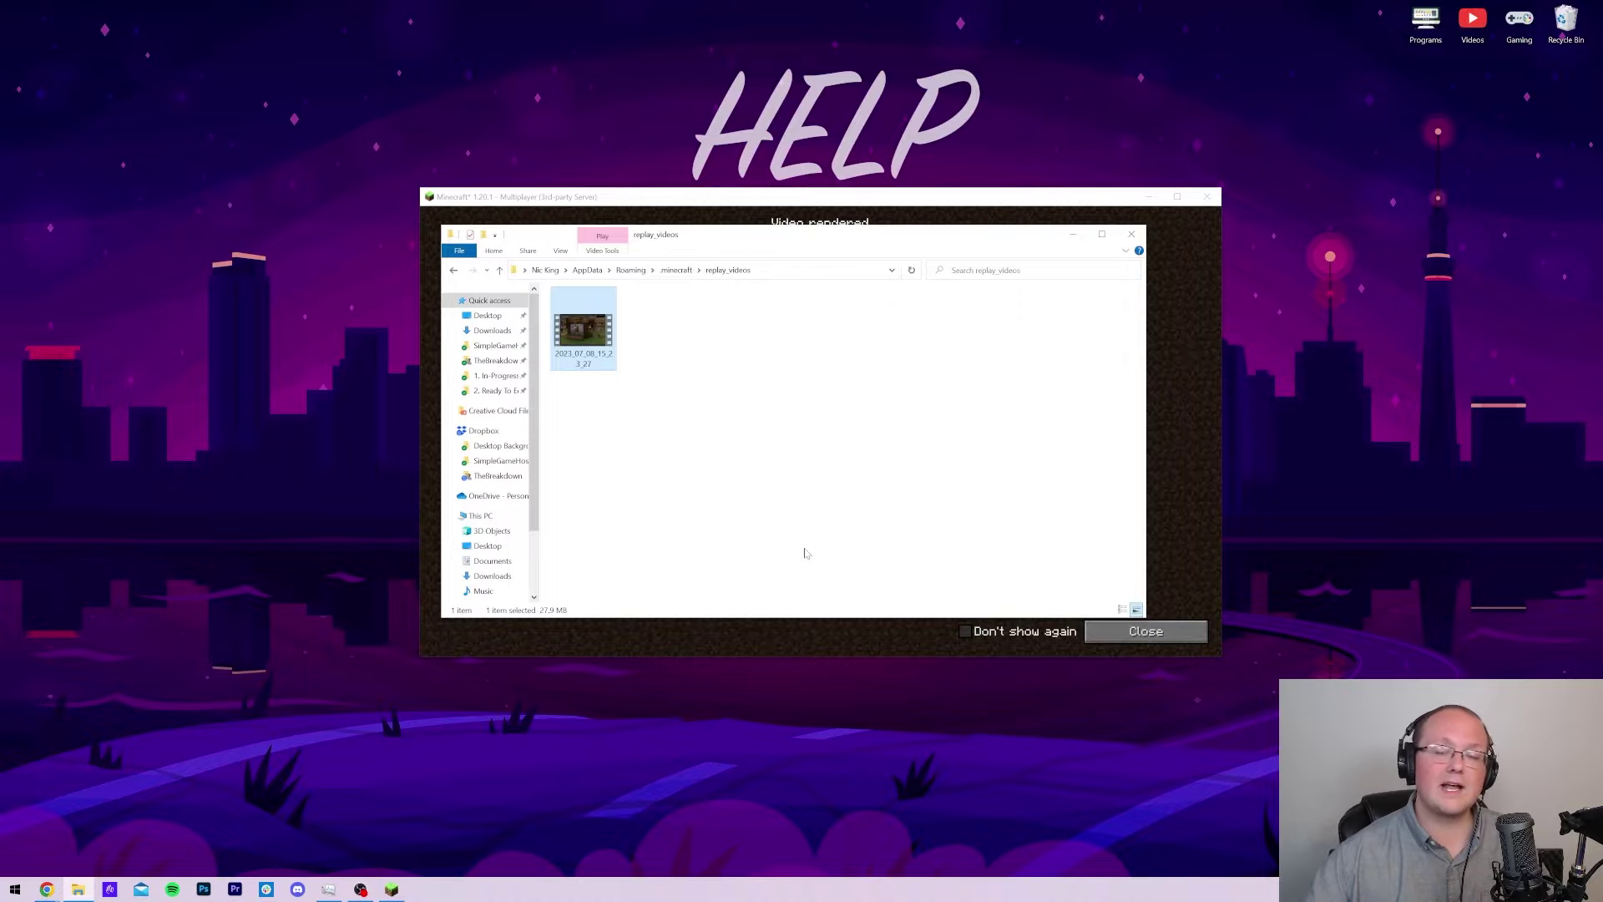